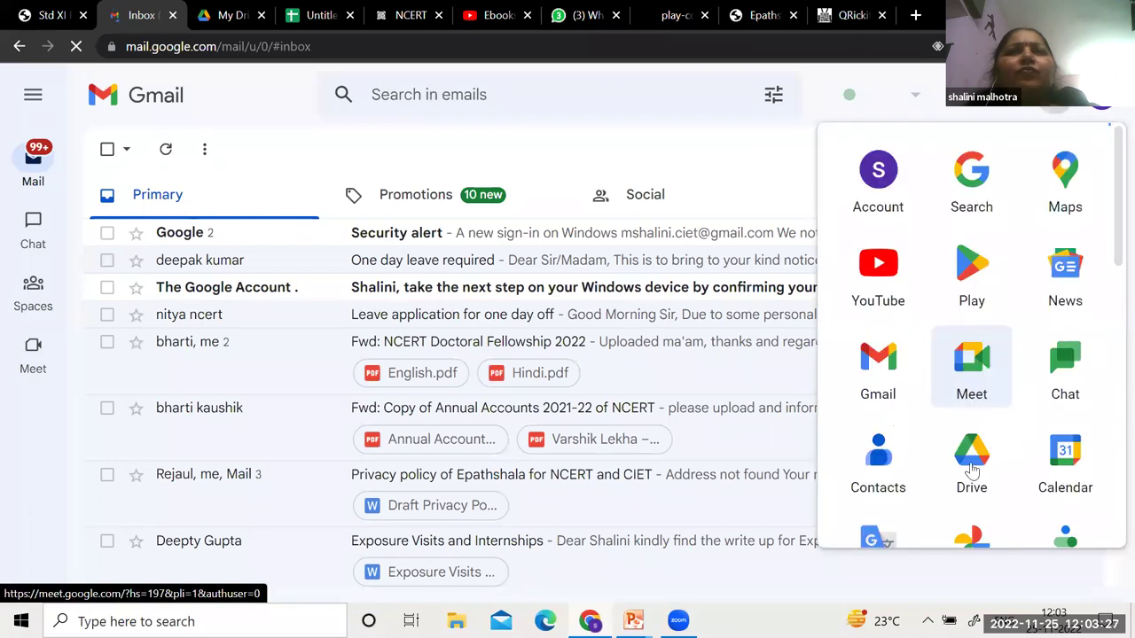
Open Google Drive in a new tab from the Gmail apps panel
click(971, 461)
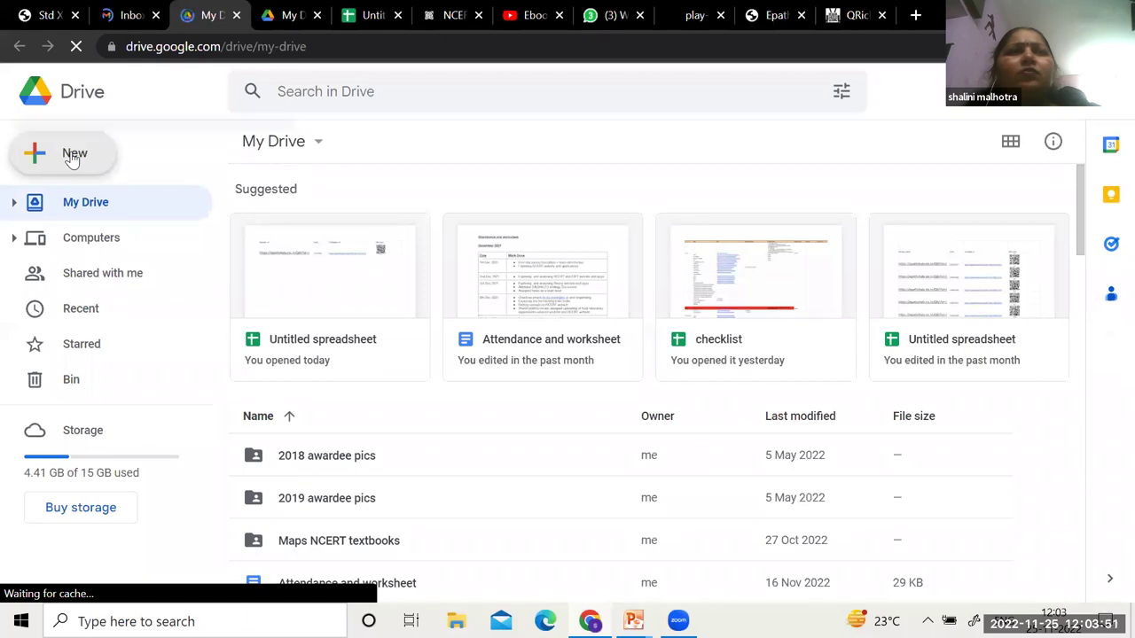
Create a new blank Google Sheets spreadsheet from Drive's New menu
click(73, 155)
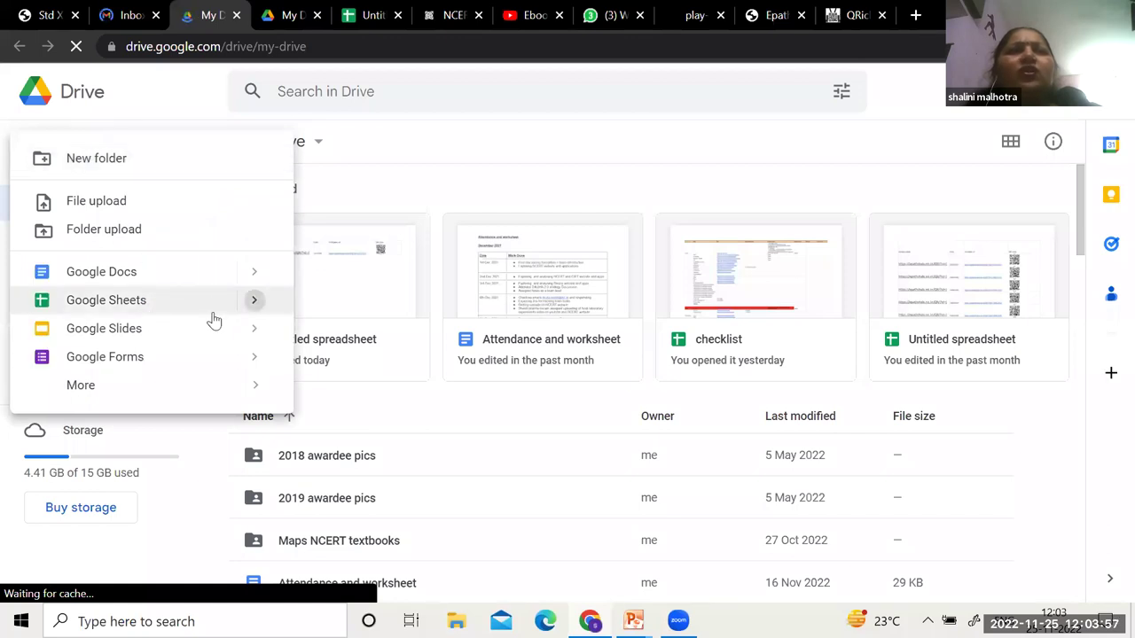
mouse_move(218, 300)
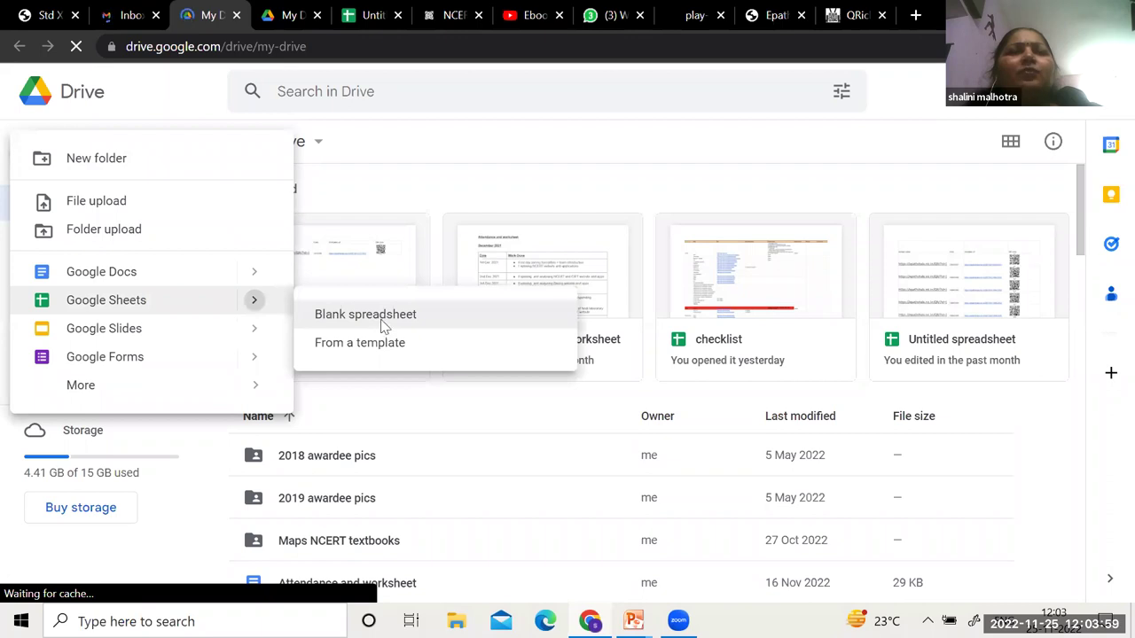
click(383, 321)
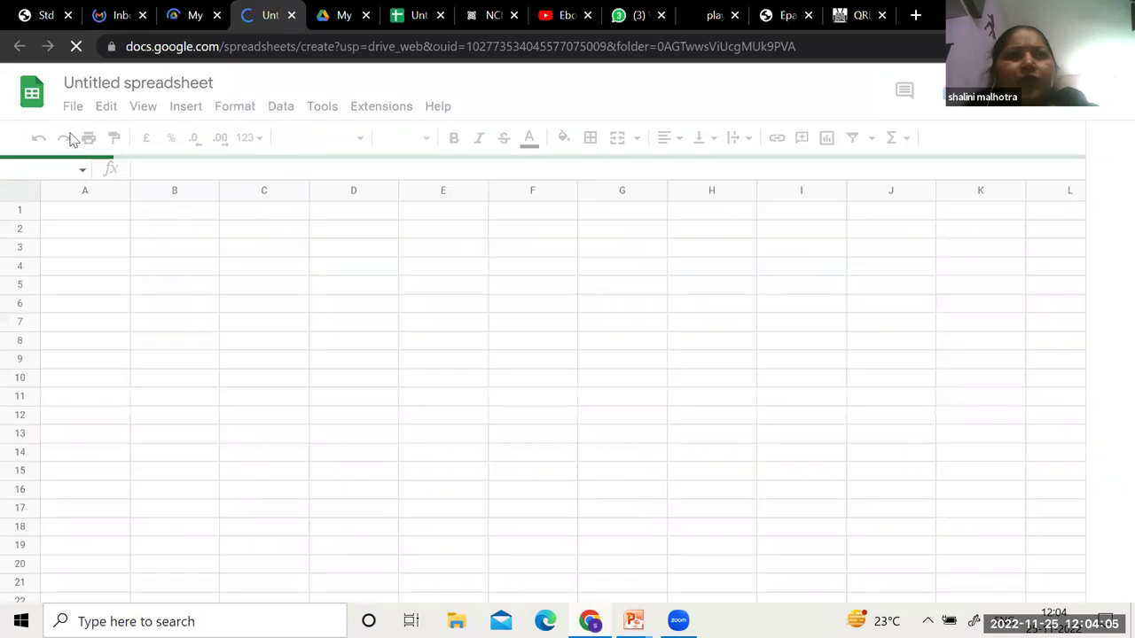
Rename the spreadsheet to 'QR code for books' and widen column A
click(112, 85)
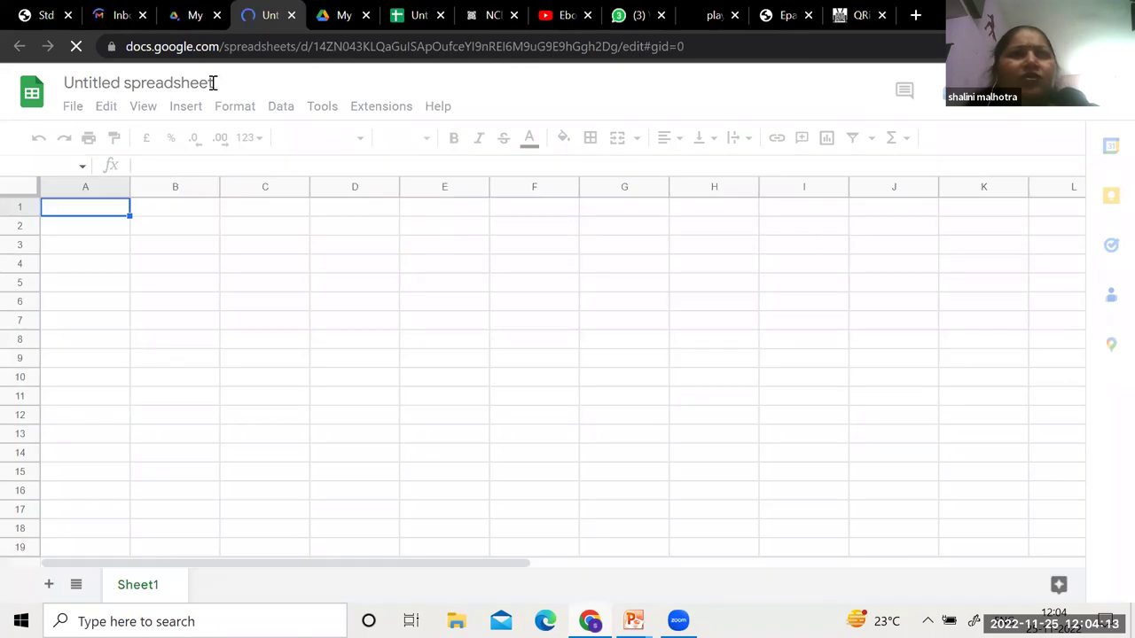
click(224, 81)
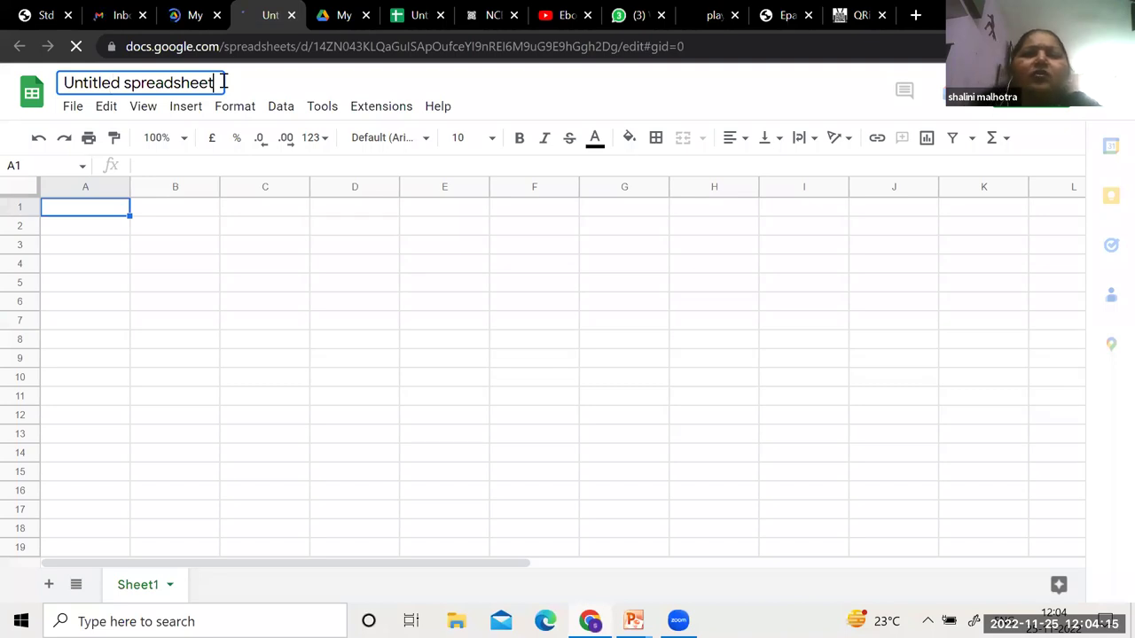
key(ctrl+a)
key(BackSpace)
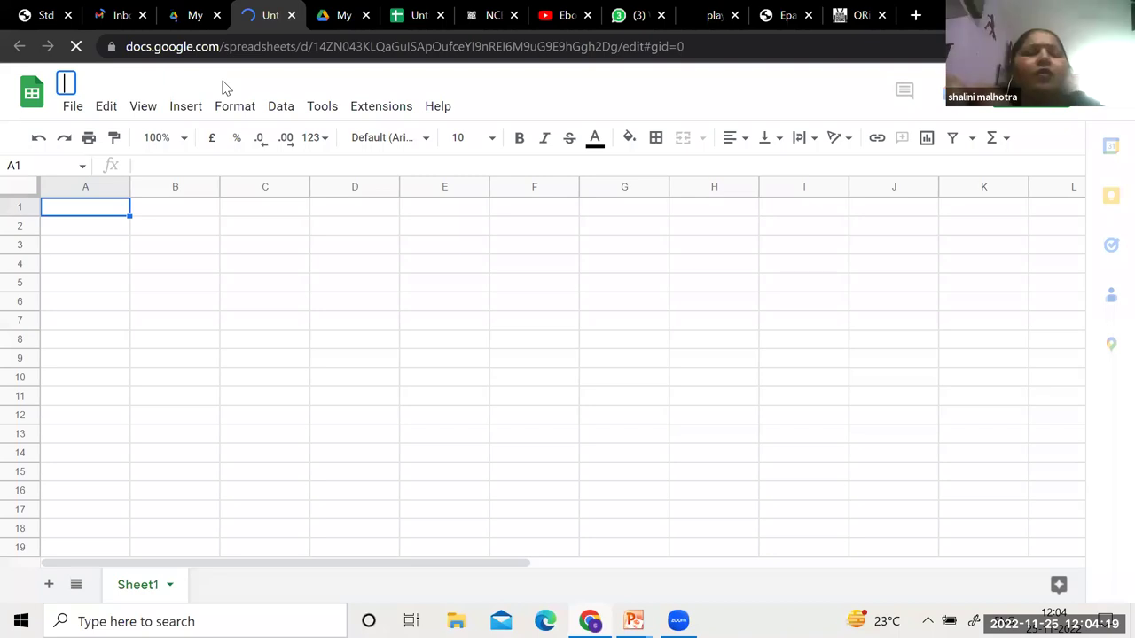
text(QR cod)
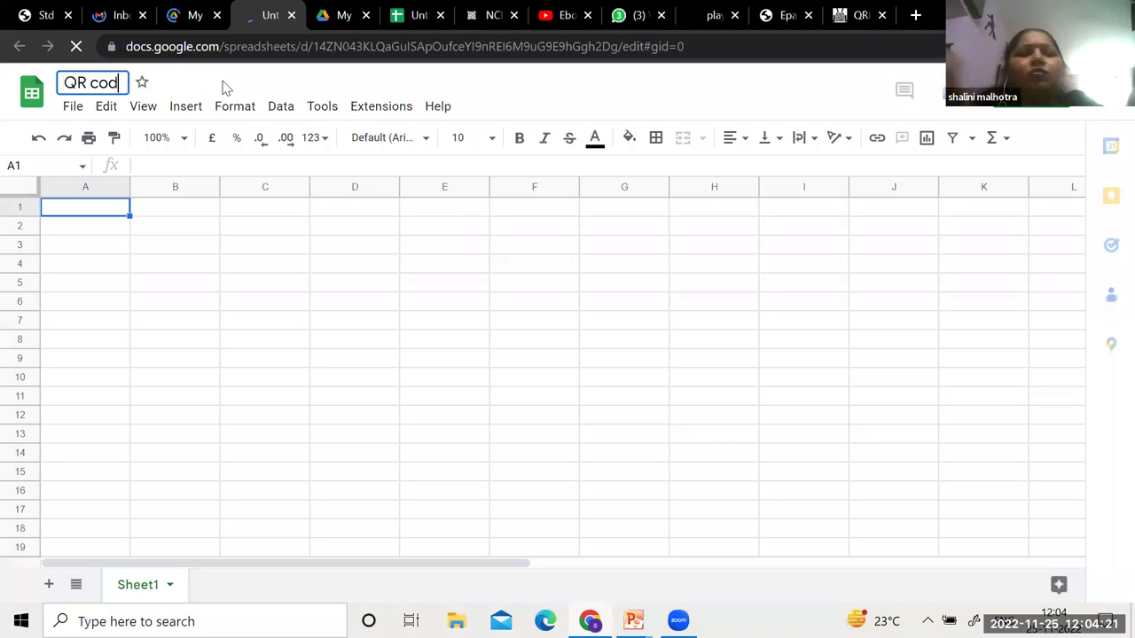
text(e fo)
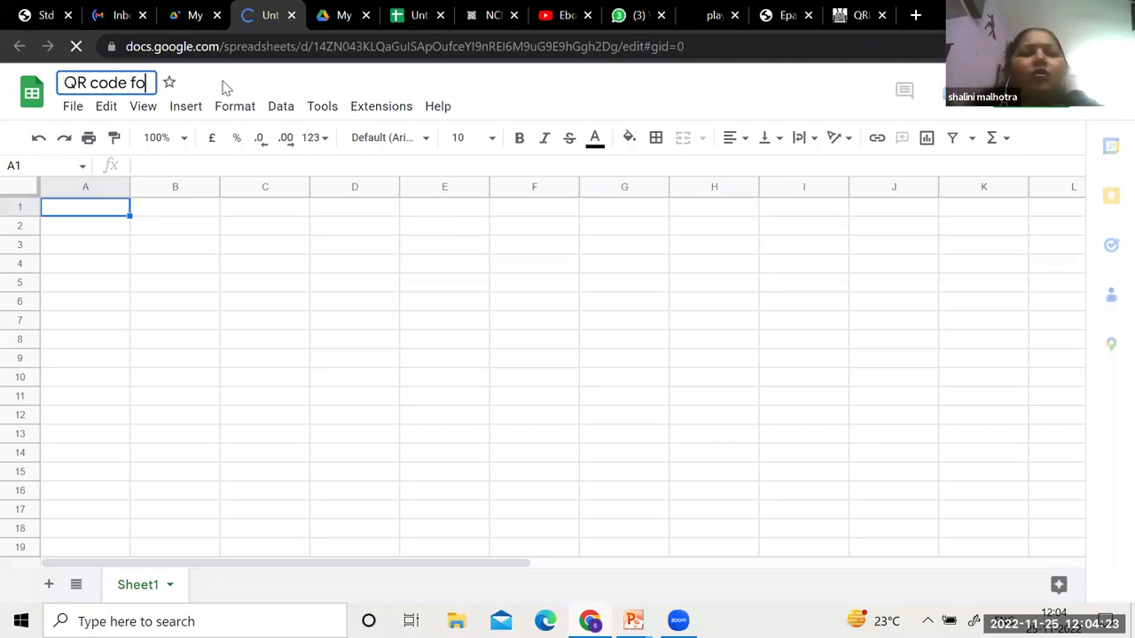
text(r books)
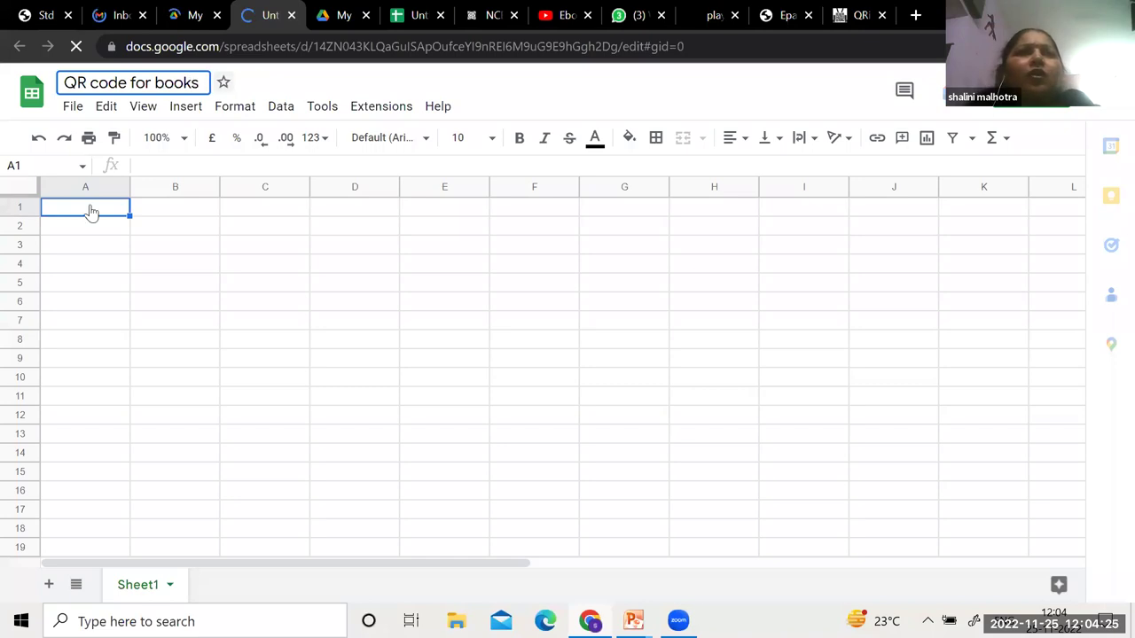
click(137, 183)
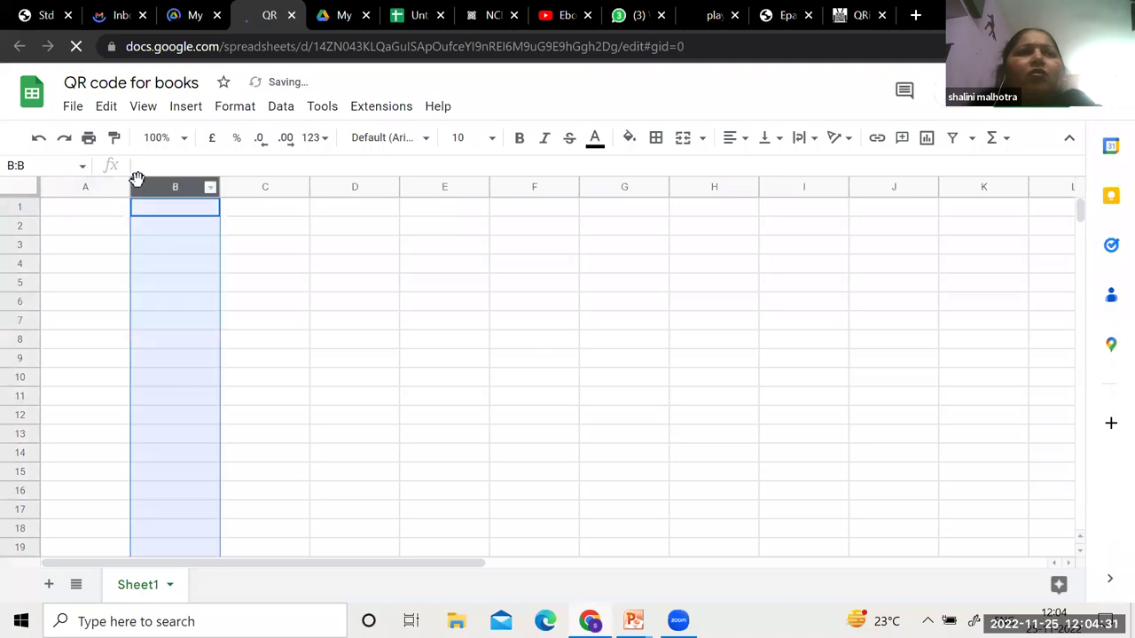
drag(125, 188, 78, 210)
click(78, 210)
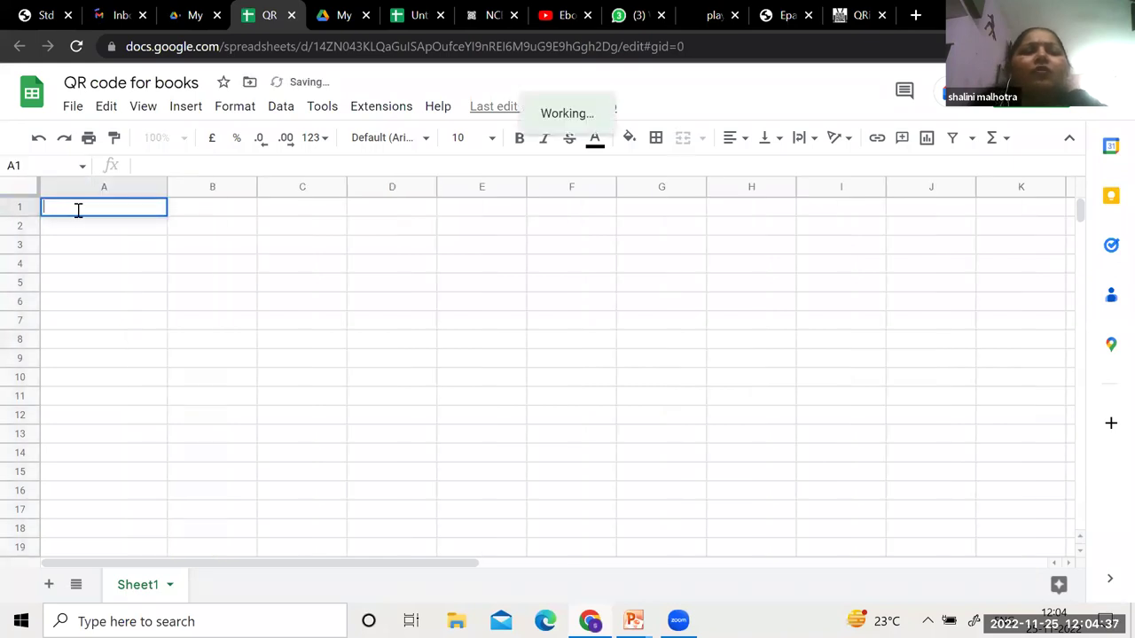
Enter the headings 'Domain url' in A1 and 'Code' in B1
text(omain)
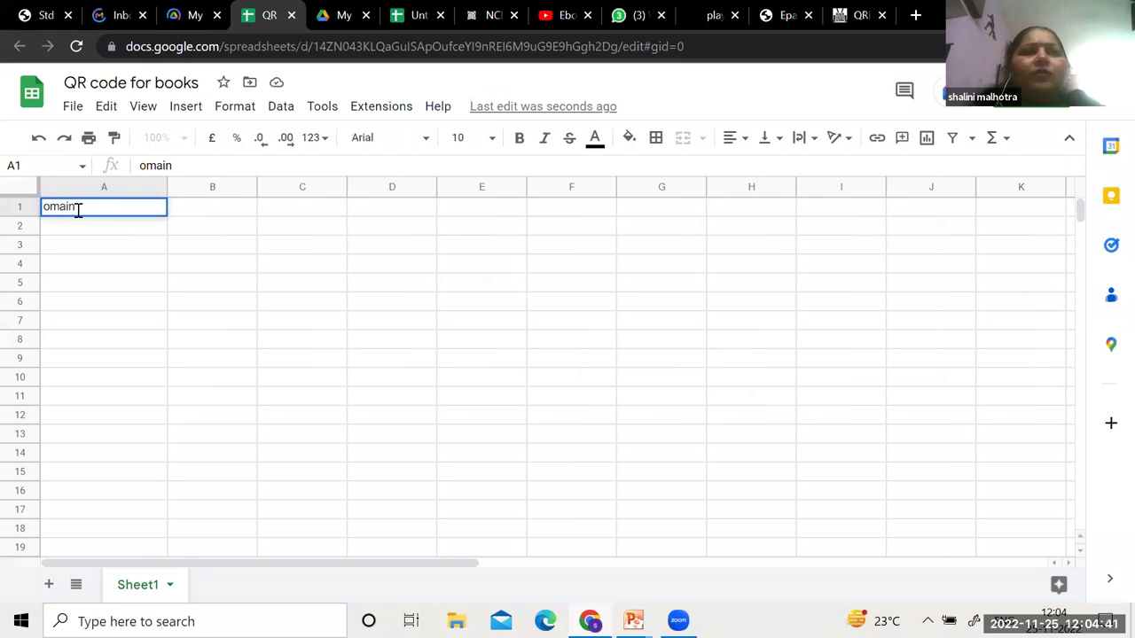
key(Home)
text(D)
key(End)
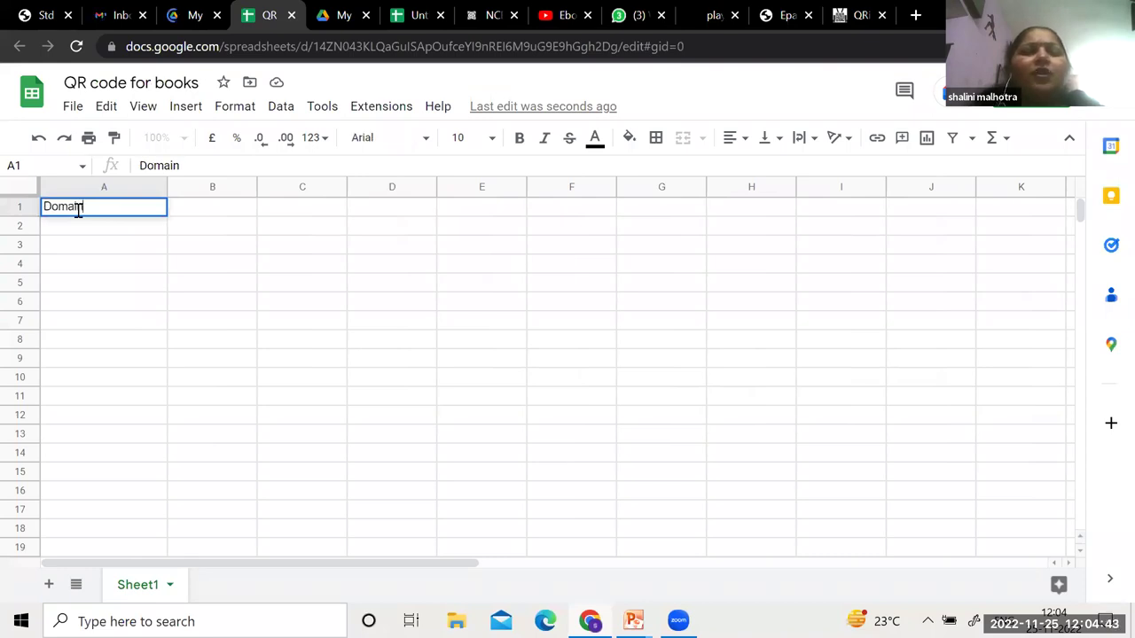
text(url)
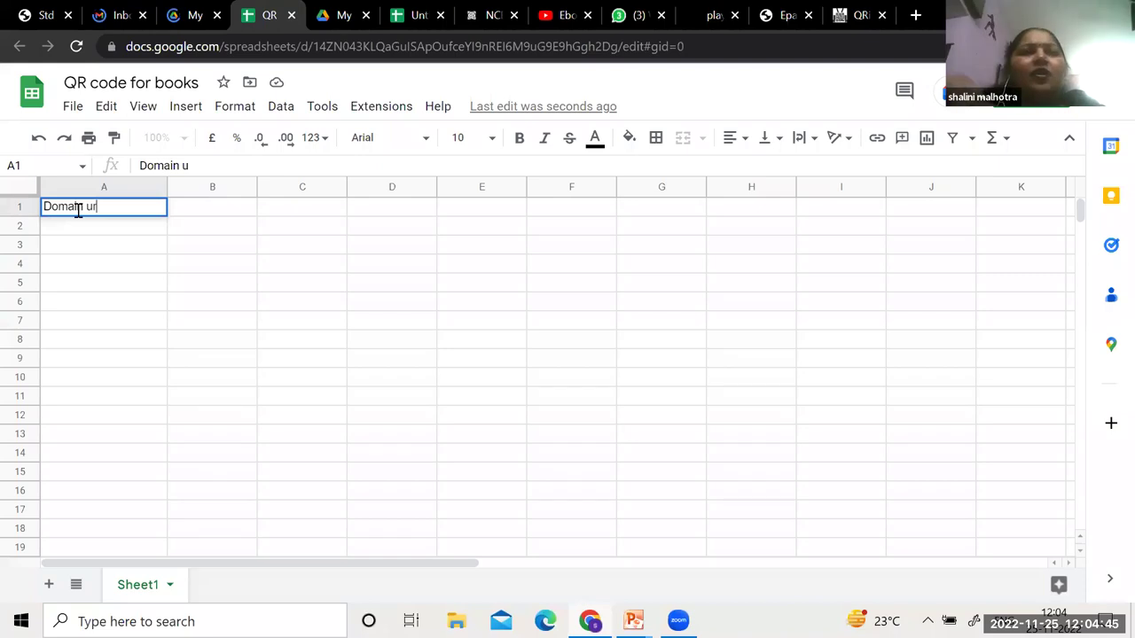
click(234, 208)
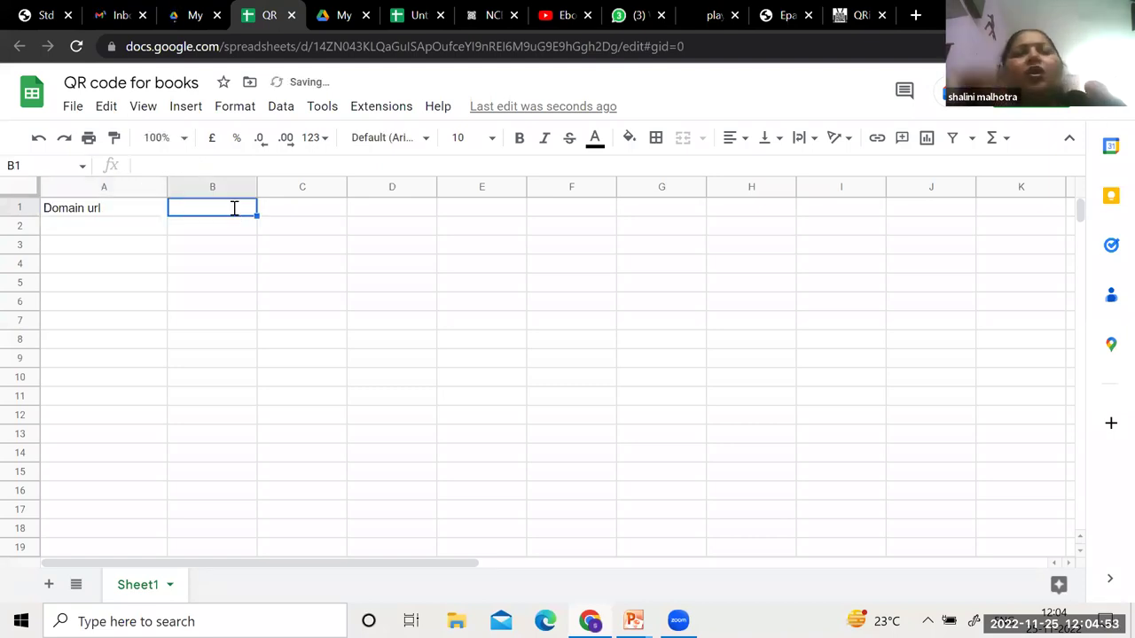
text(Code)
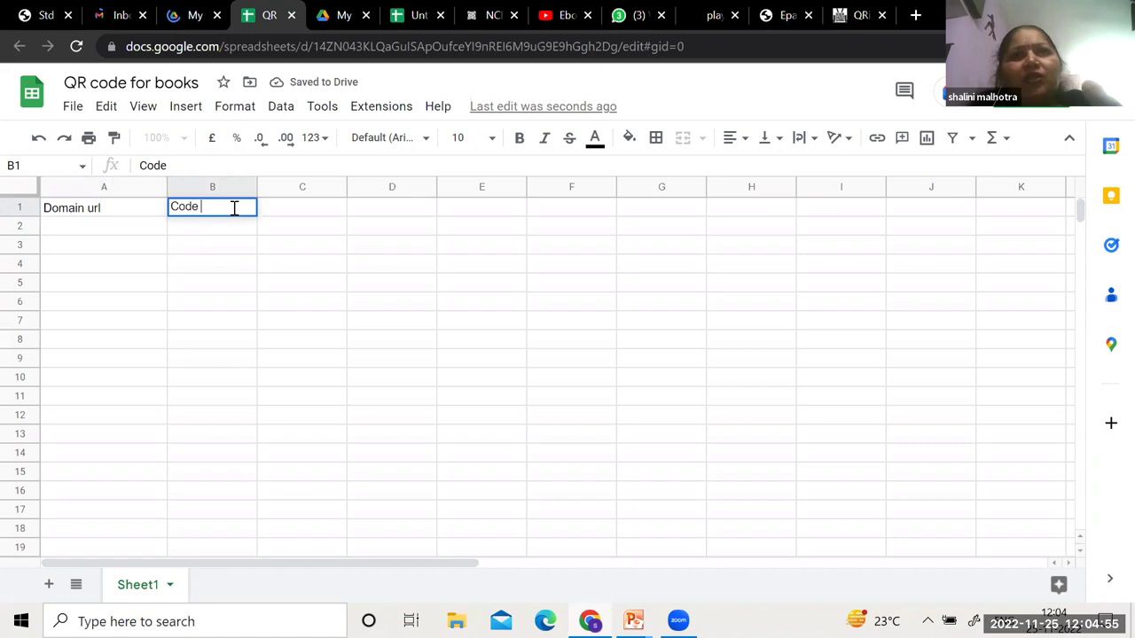
click(302, 217)
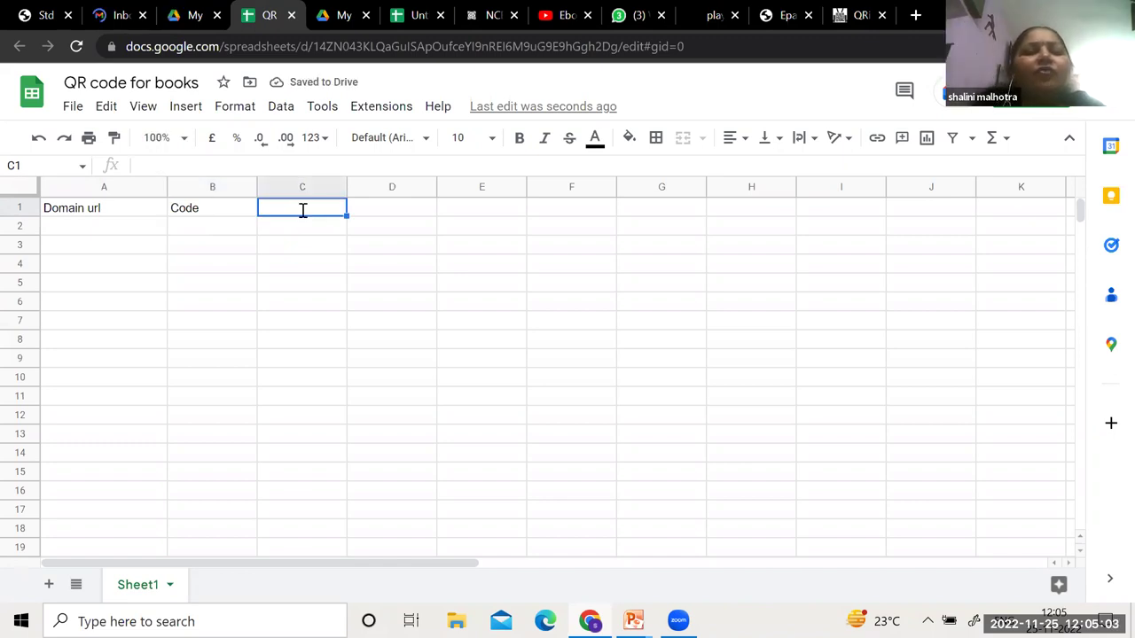
Enter the headings 'Complete Url' in C1 and 'Qr code' in D1
text(Complte)
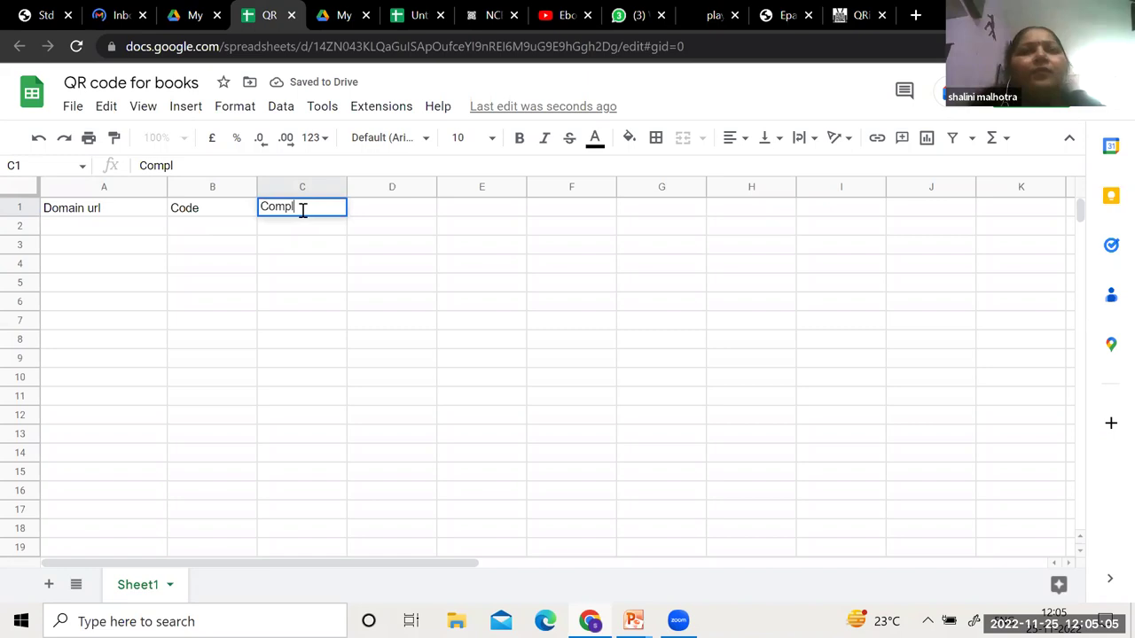
key(BackSpace)
key(BackSpace)
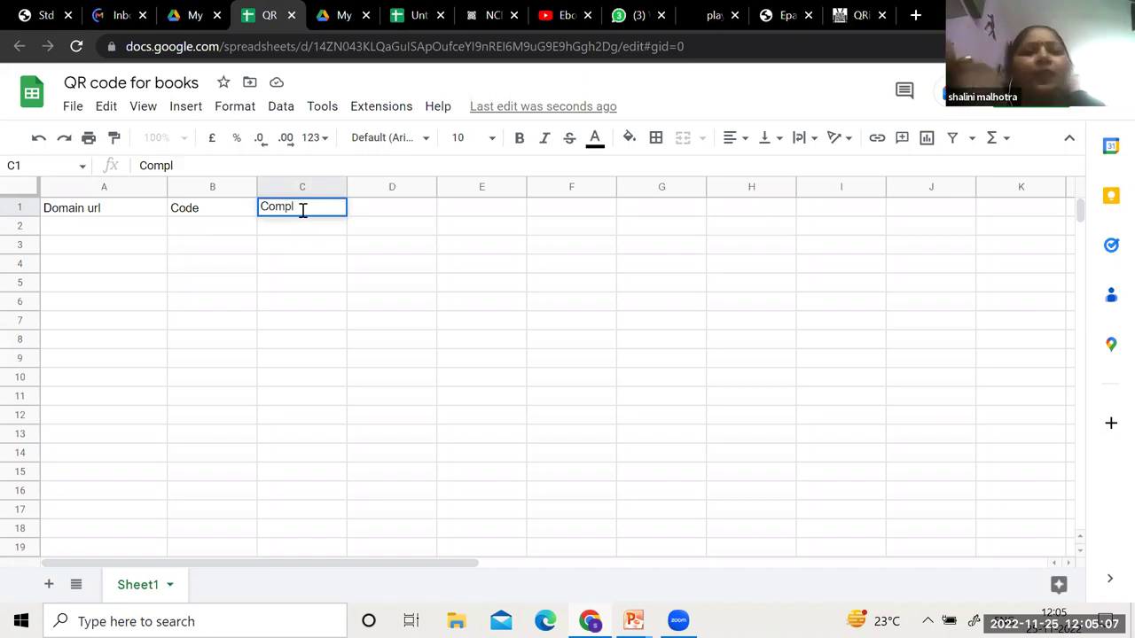
text(ete Url)
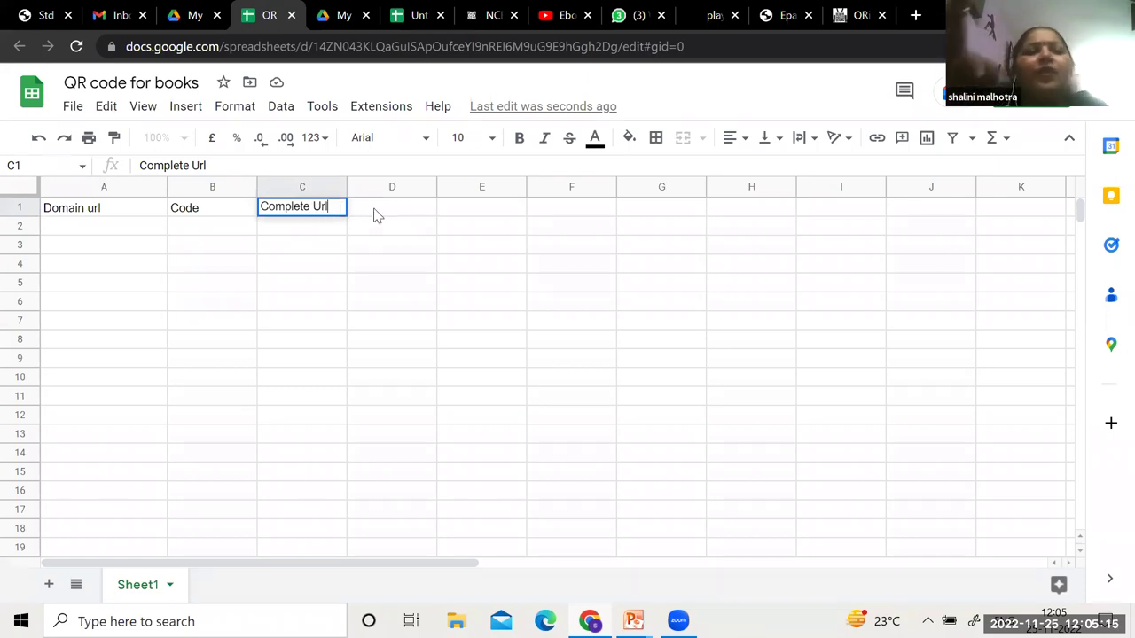
click(375, 209)
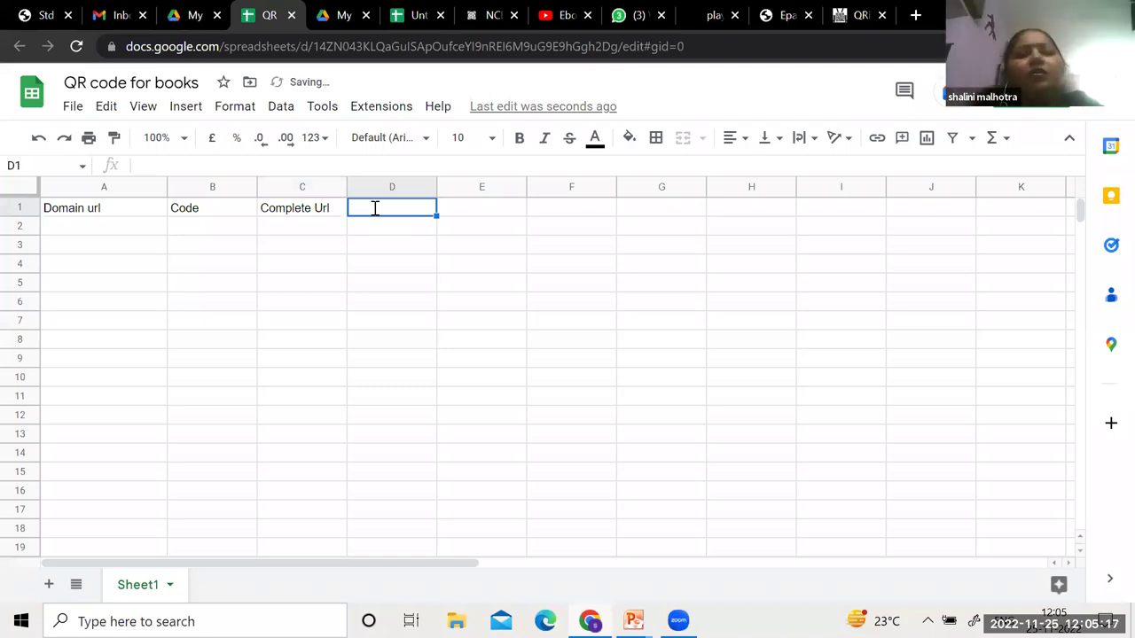
text(Qr code)
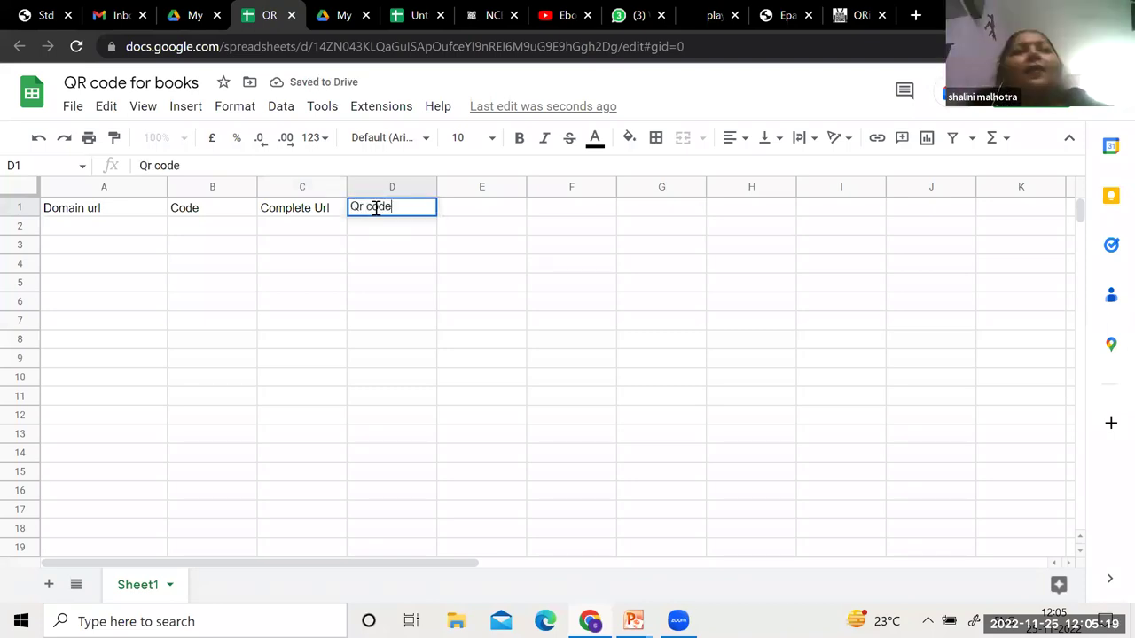
click(103, 227)
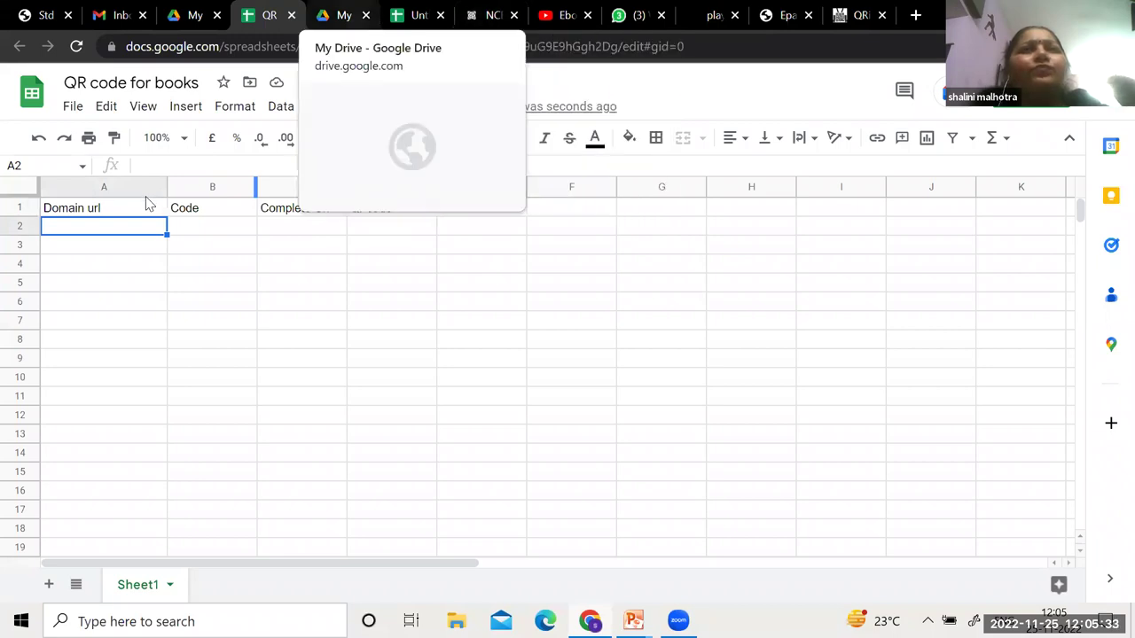
key(ctrl+Tab)
key(ctrl+Tab)
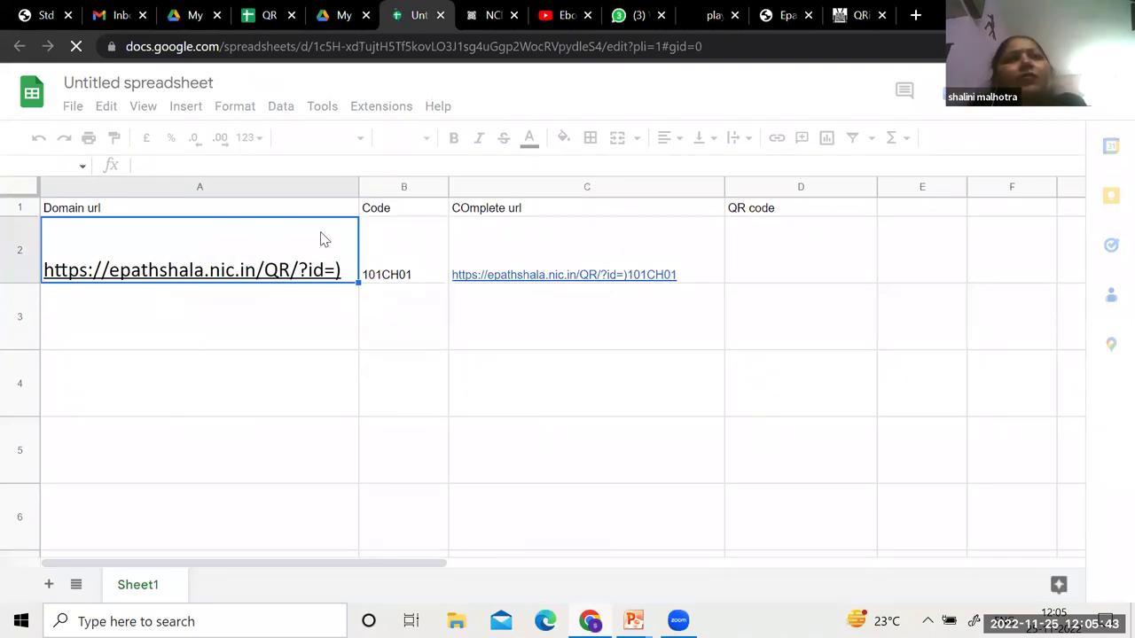
key(ctrl+4)
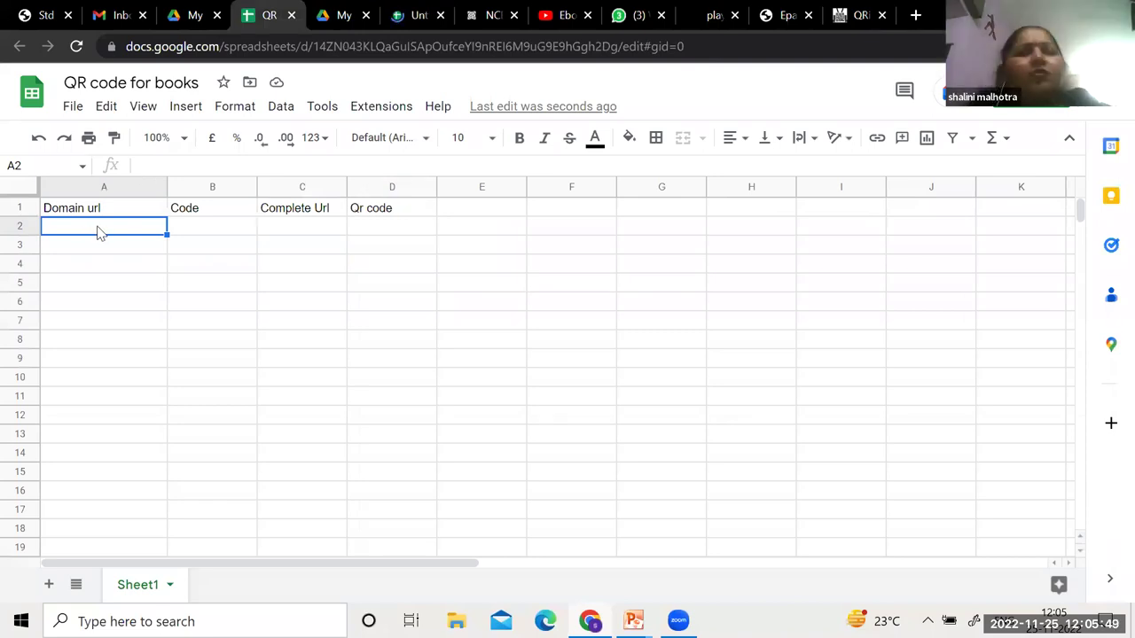
Paste the domain URL into A2, widen column A, and enter code 1064CH01 in B2
text(https://epathshala.nic.in/QR/?id=))
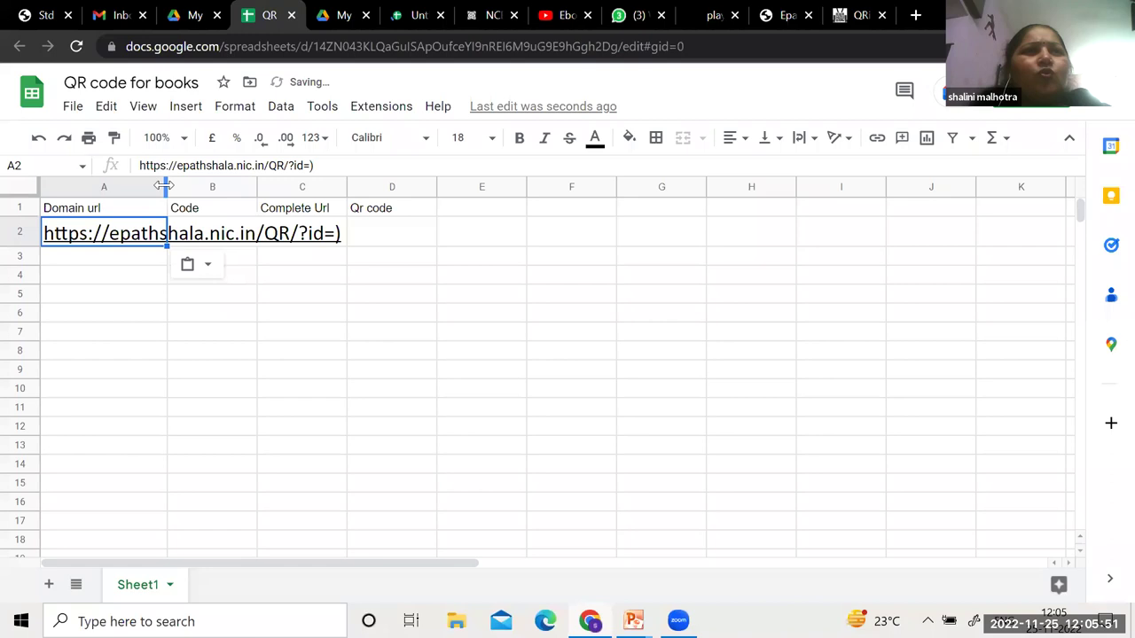
mouse_move(346, 185)
mouse_down()
mouse_move(303, 185)
mouse_move(345, 185)
mouse_up()
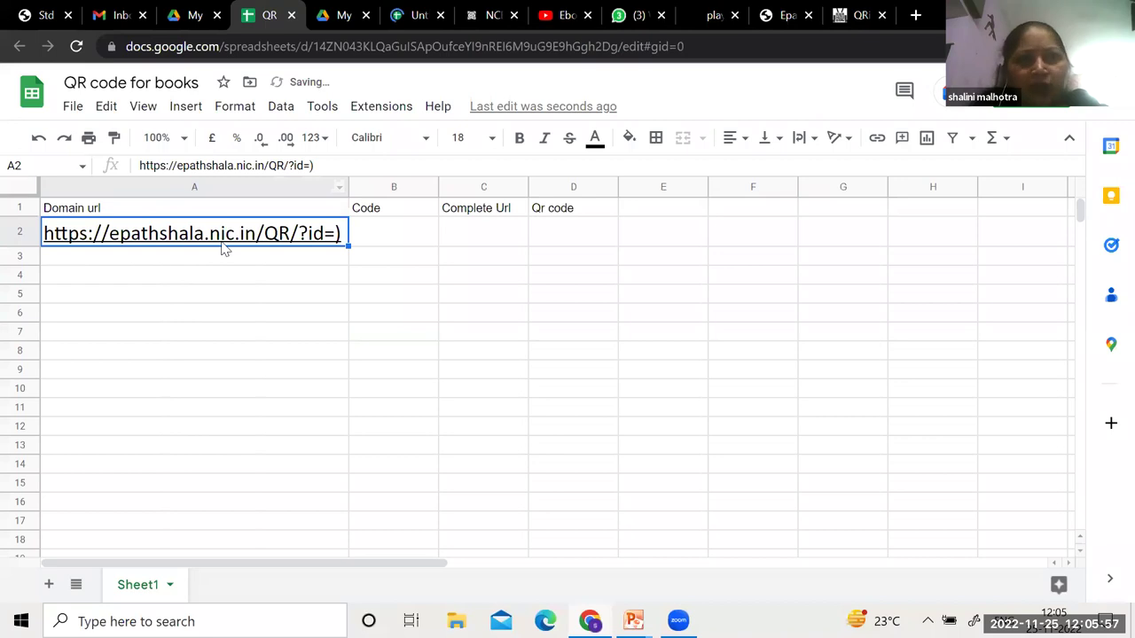
click(376, 233)
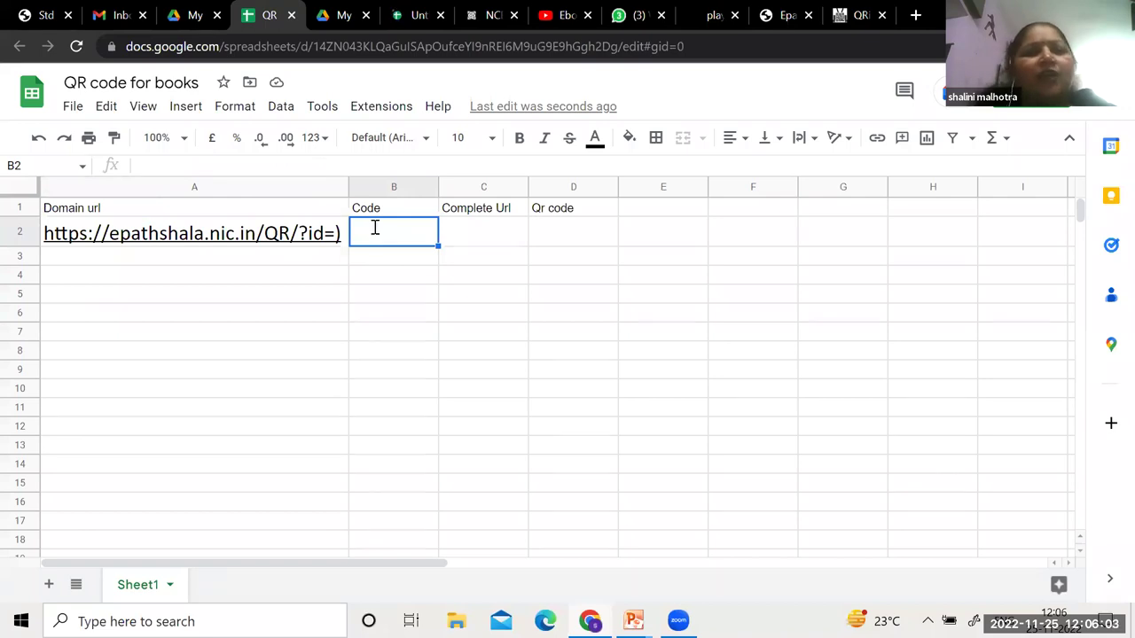
text(10)
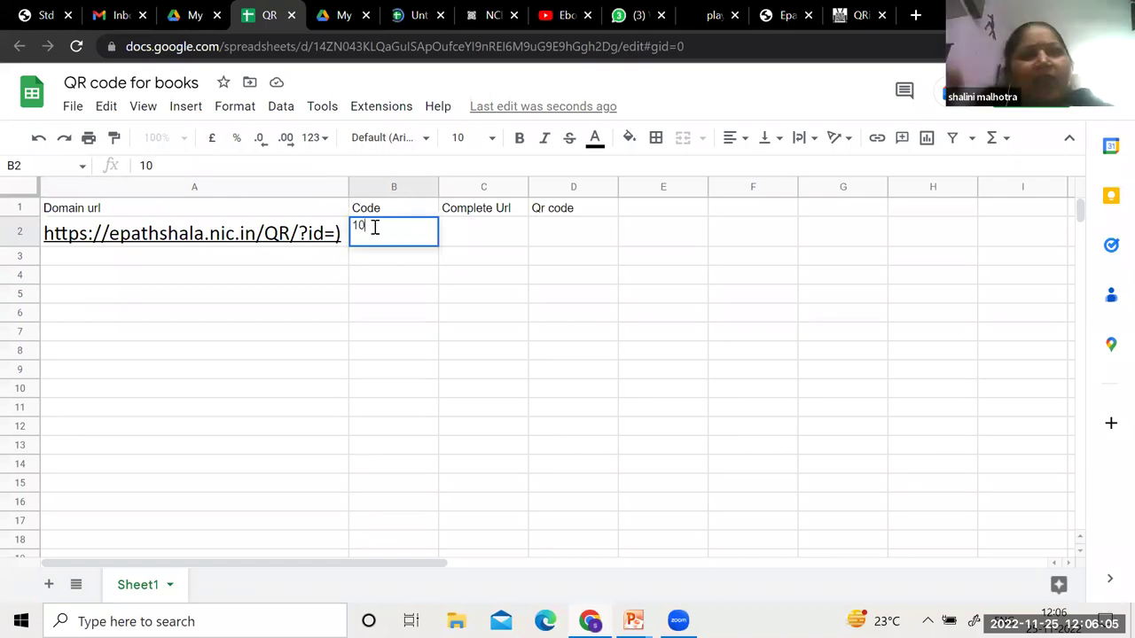
text(64)
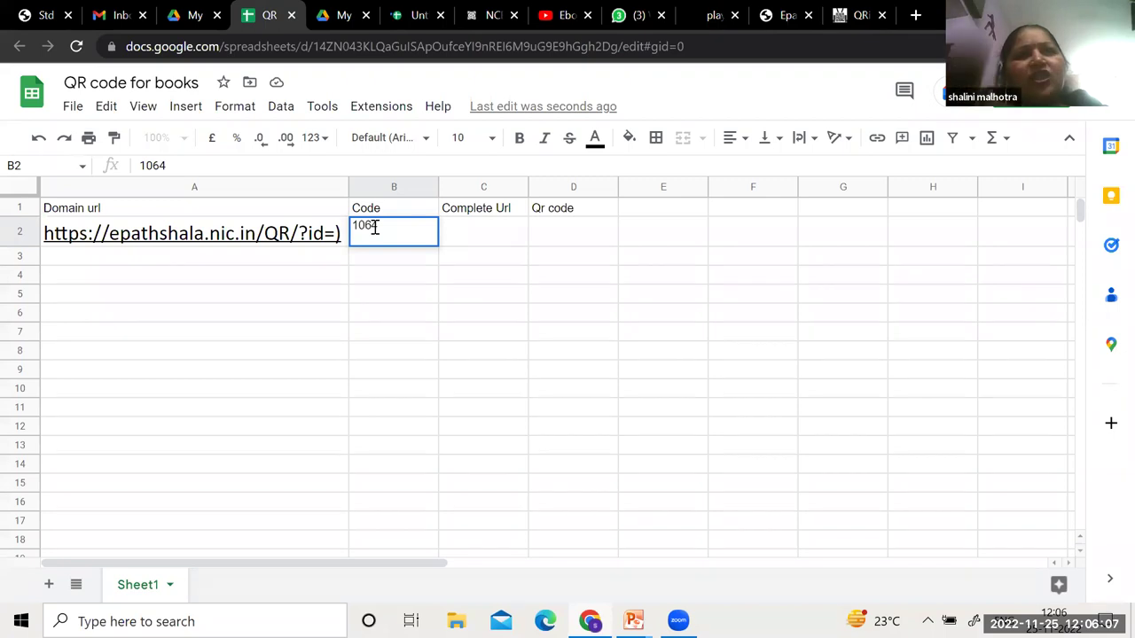
text(CH)
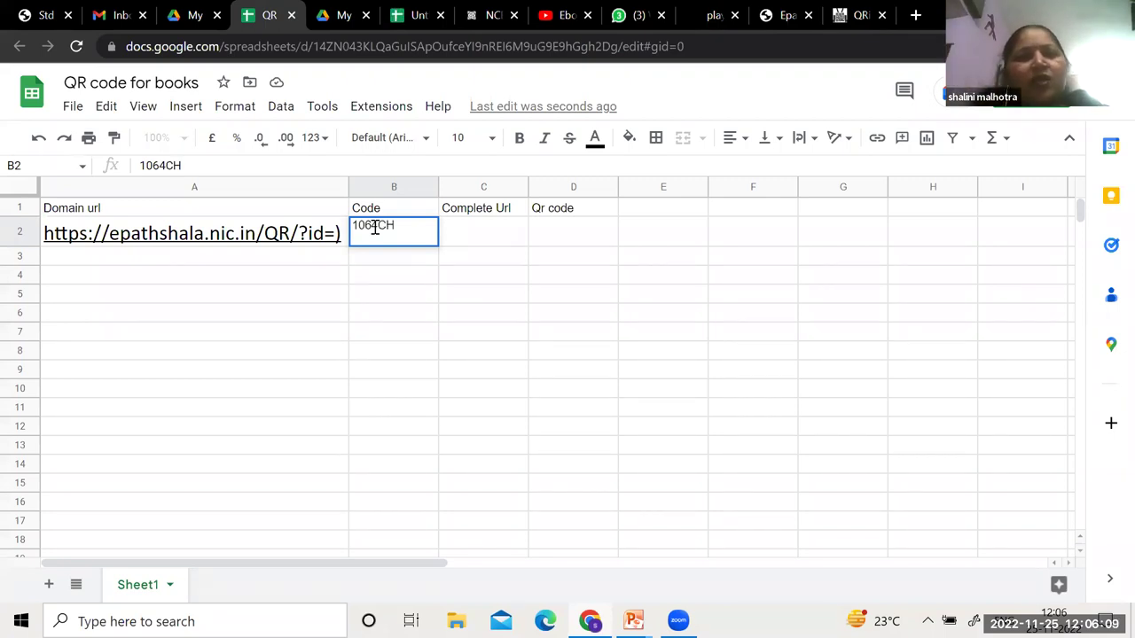
text(01)
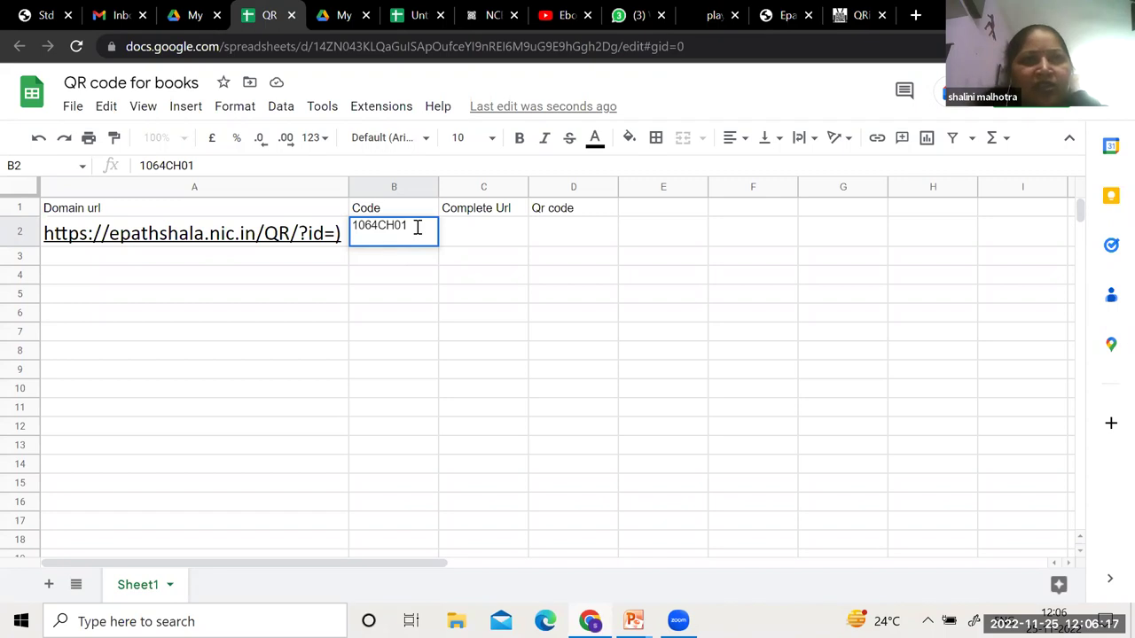
click(479, 239)
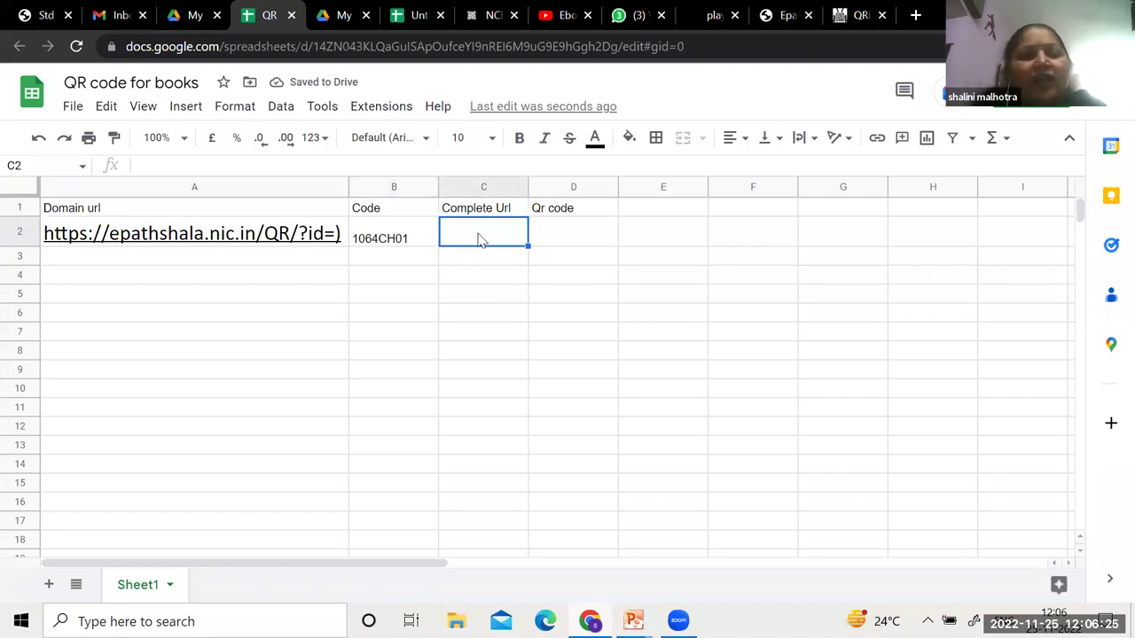
Enter =Concat(A2,B2) in C2 to join the domain URL and code
text(=)
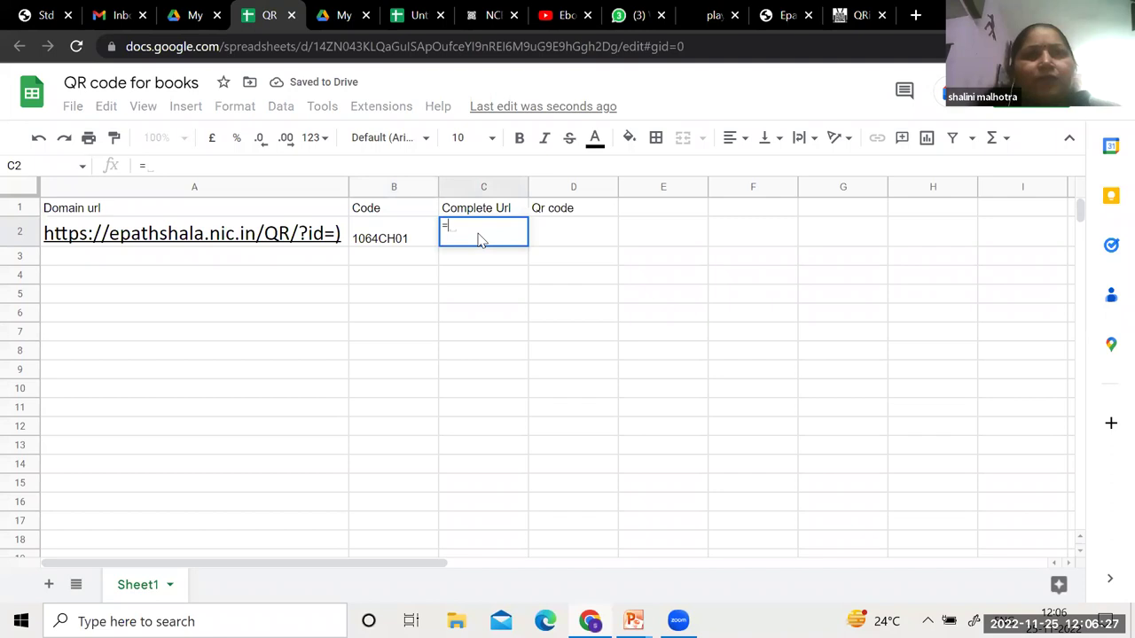
text(Con)
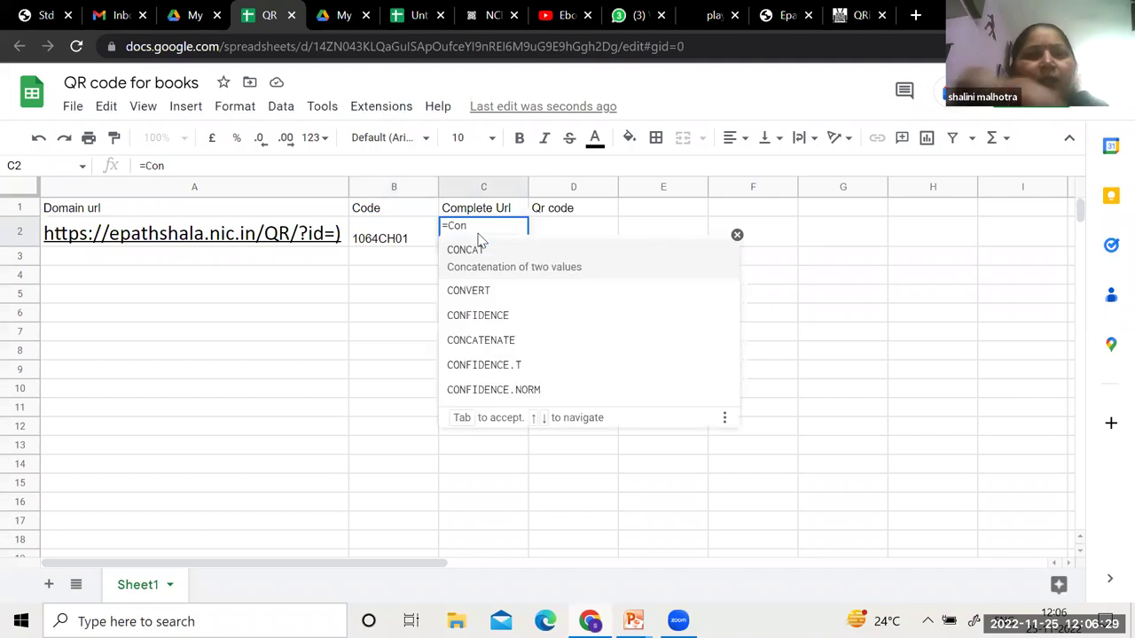
text(cat)
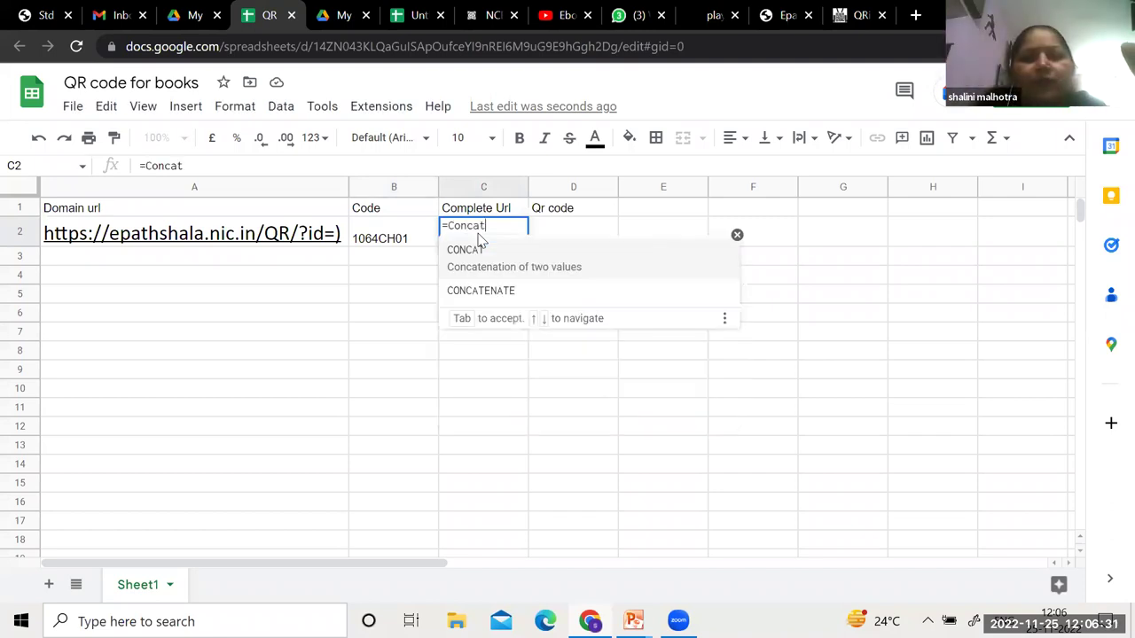
text(()
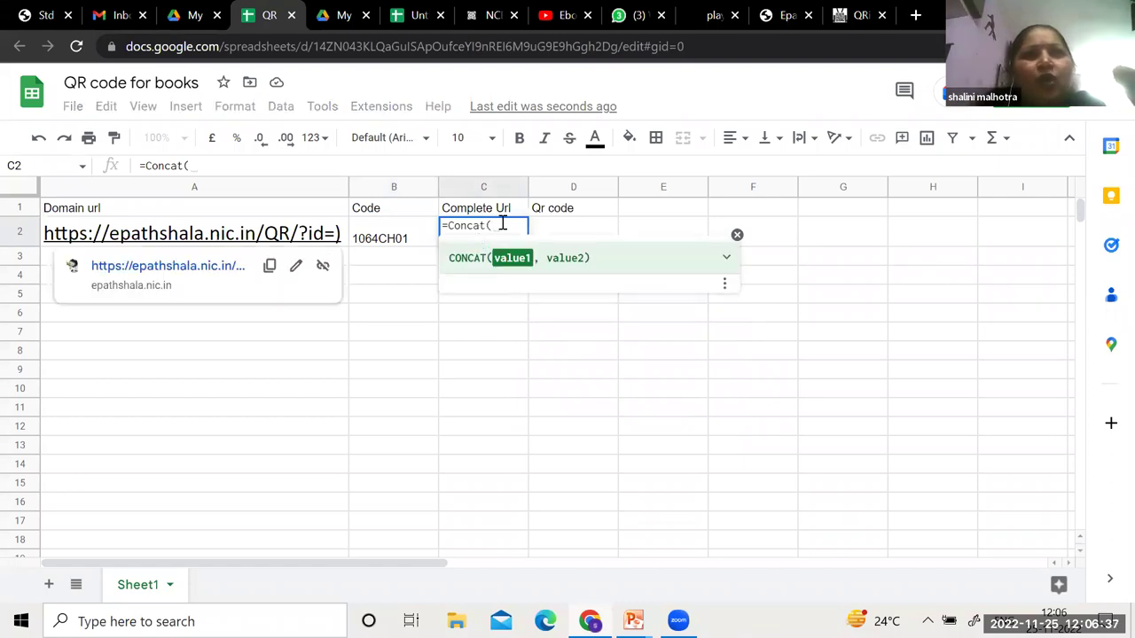
text(A)
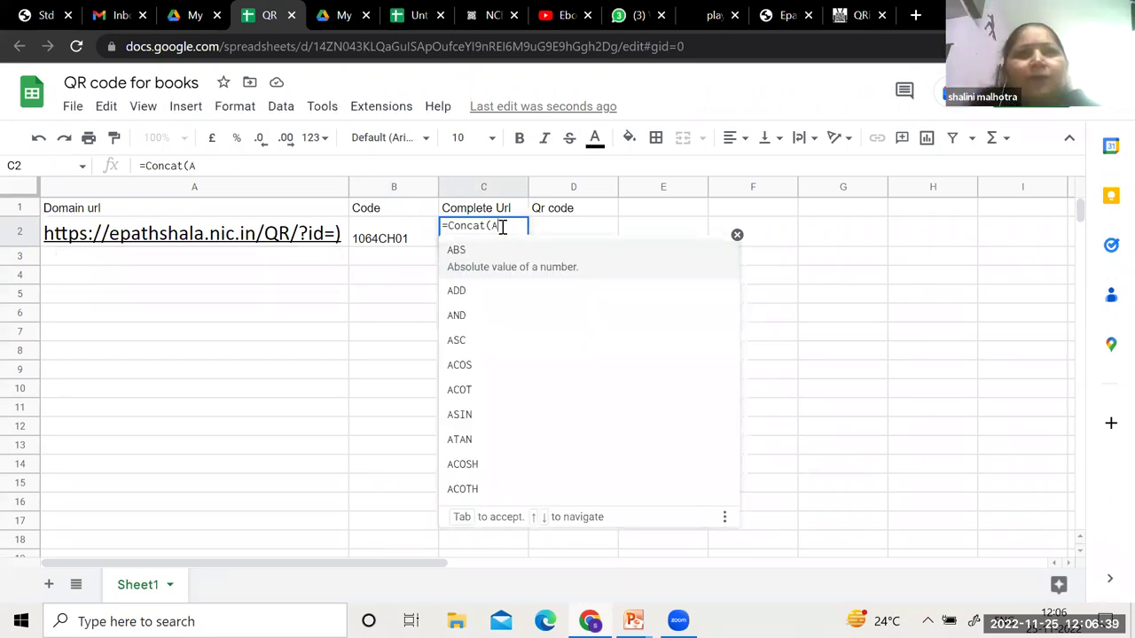
text(2)
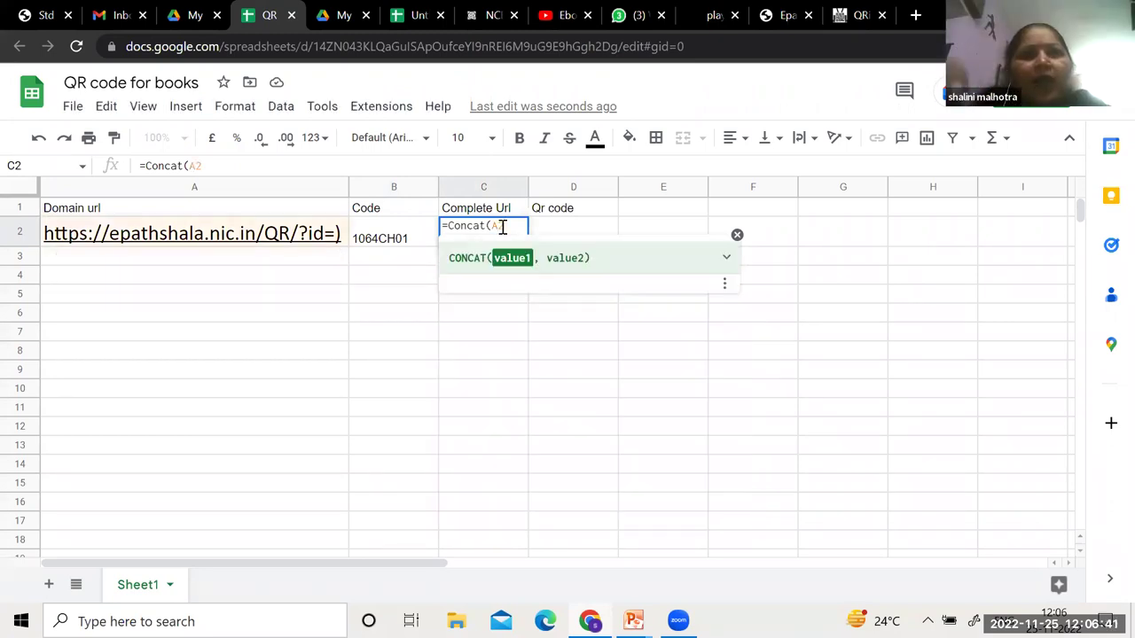
text(,)
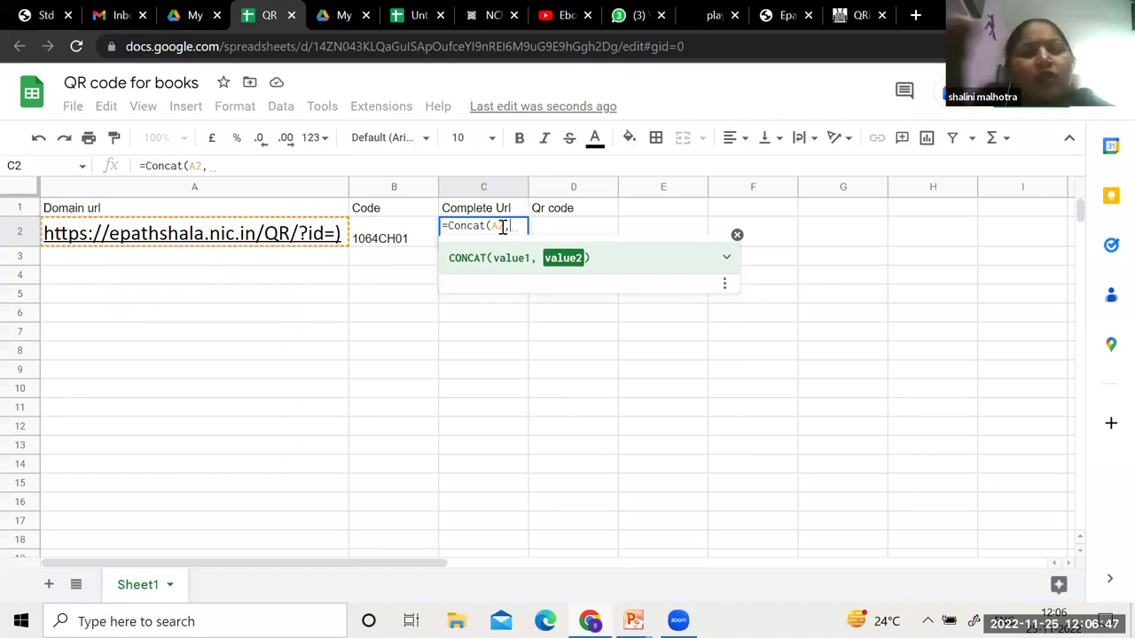
text(B2)
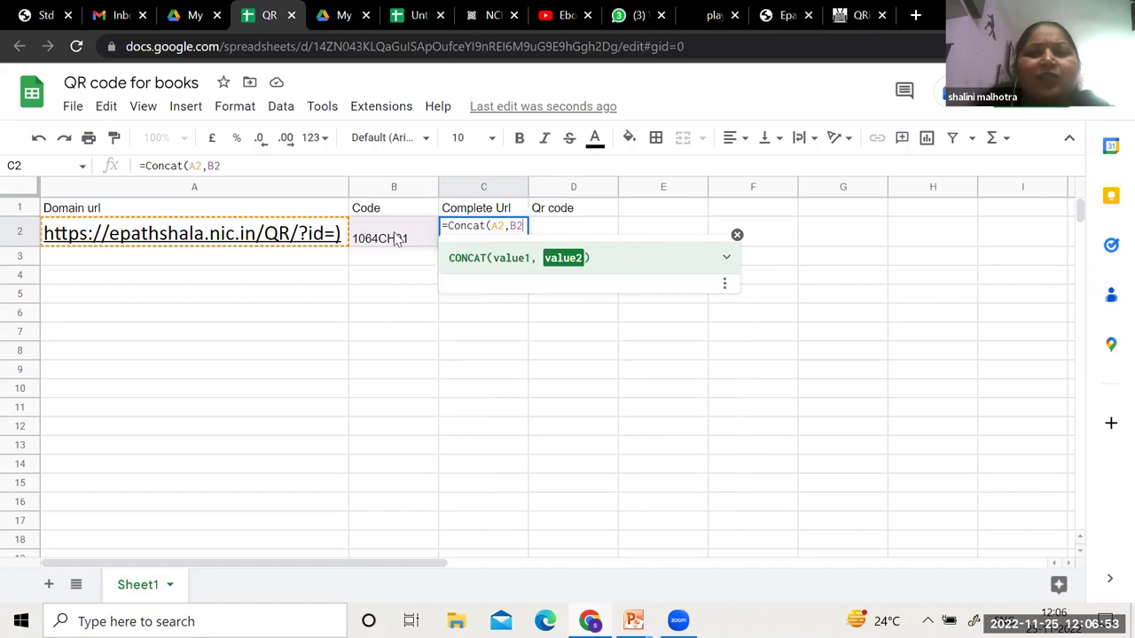
text())
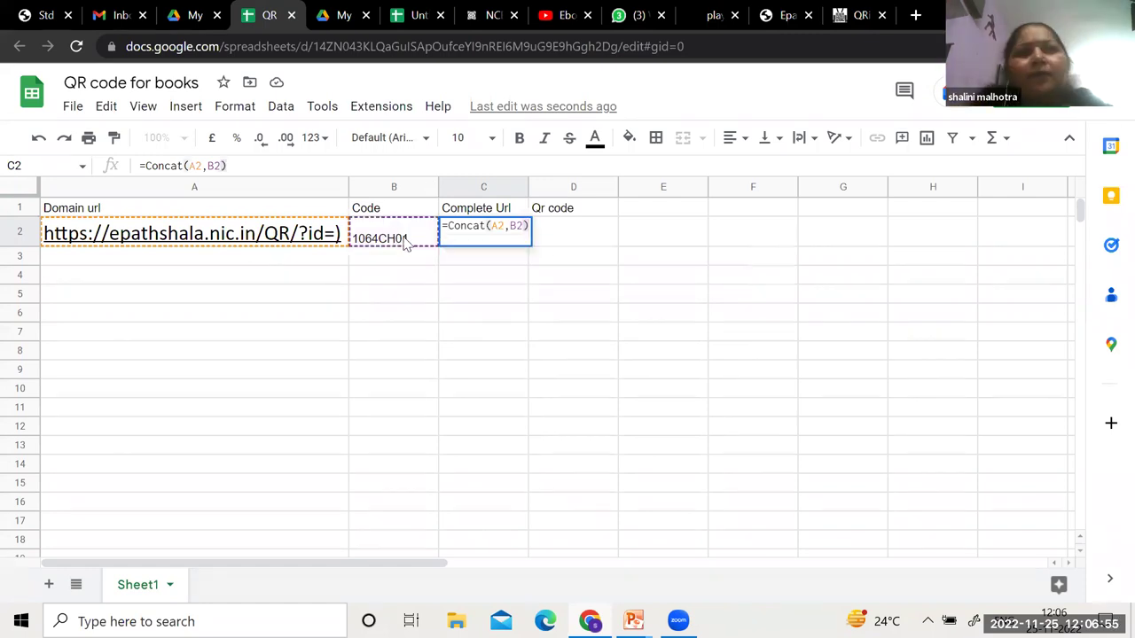
drag(528, 187, 651, 237)
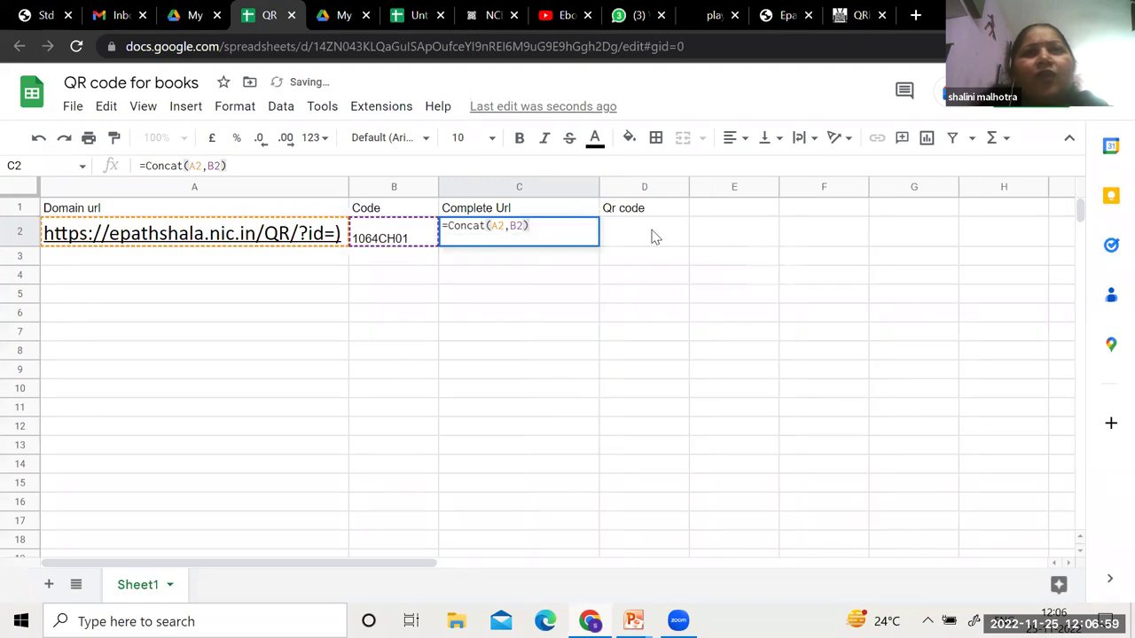
click(652, 236)
Widen columns C and D to fit the full URL and the QR code
drag(608, 184, 693, 184)
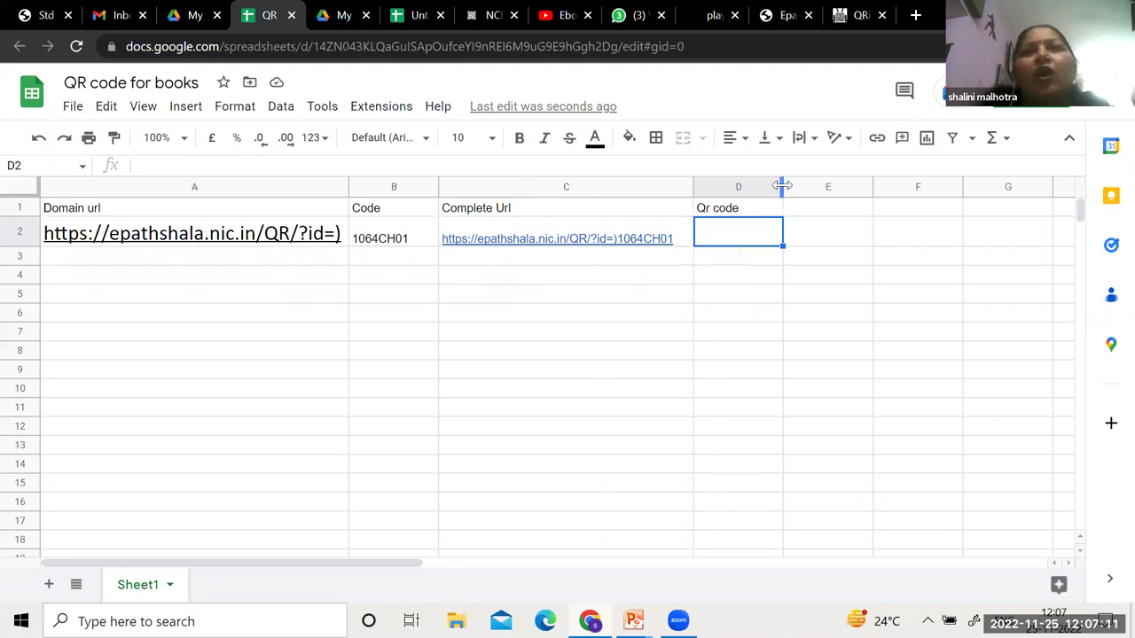
drag(849, 181, 850, 182)
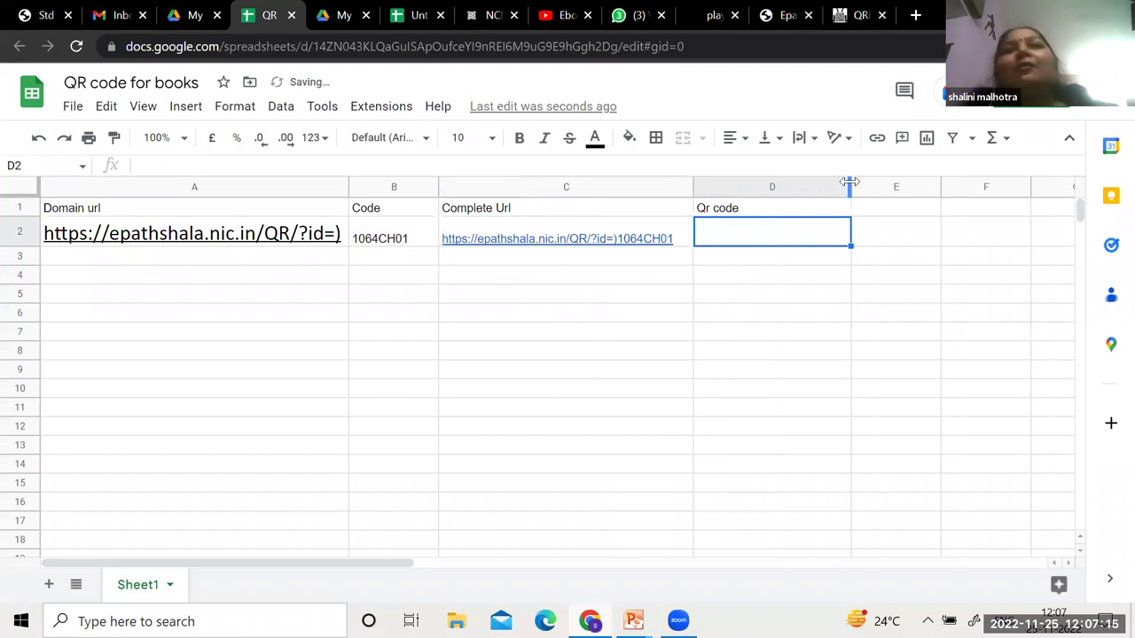
click(857, 18)
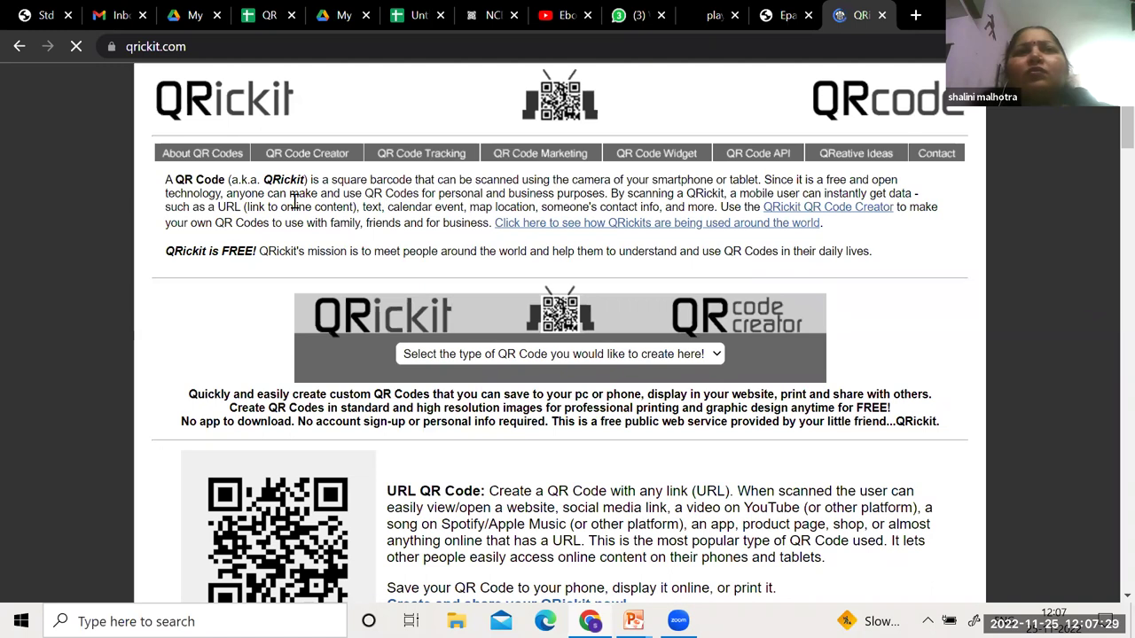
Read over the QRickit site's description, then return to the untitled sample spreadsheet
drag(892, 184, 919, 200)
drag(411, 207, 388, 193)
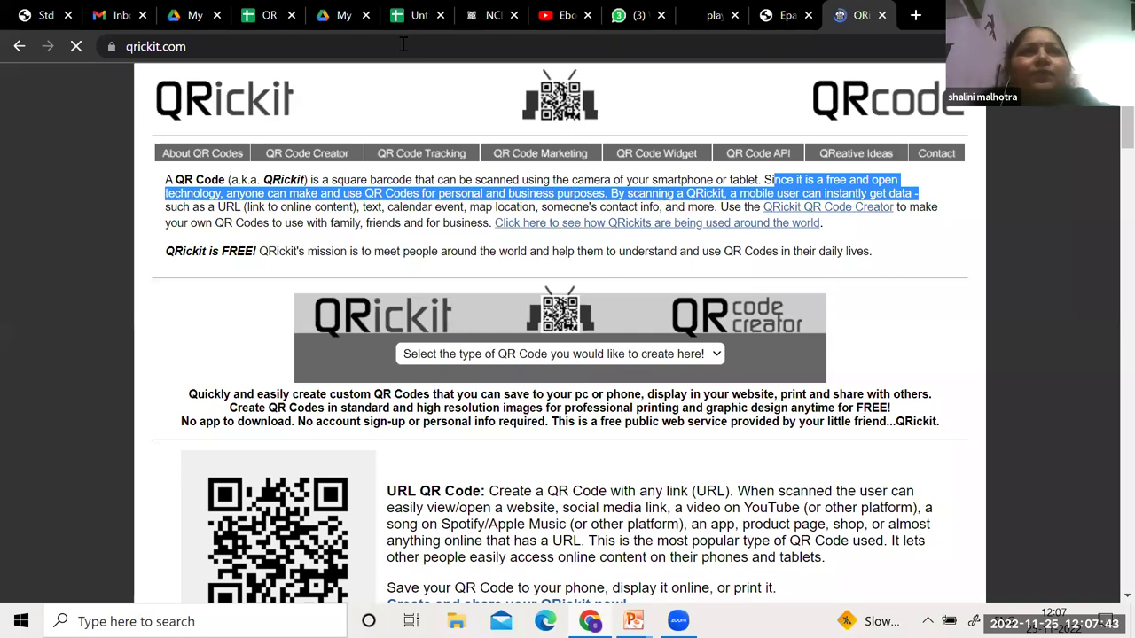
click(407, 16)
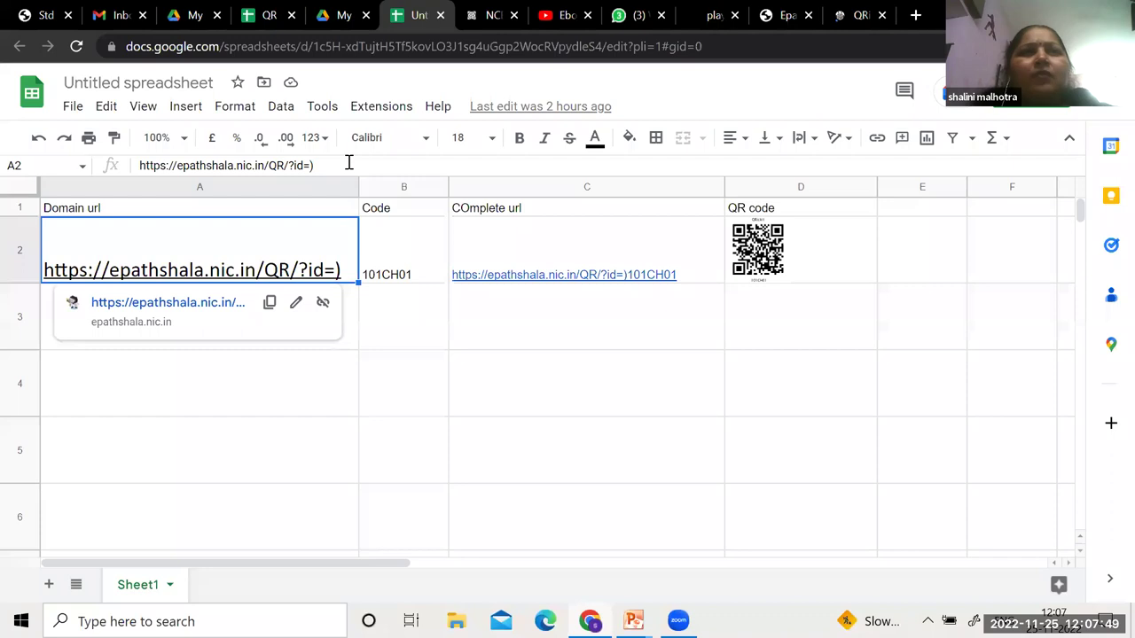
Copy the sample sheet's =image QRickit formula from D2 into D2 of QR code for books
key(Right)
key(Right)
key(Right)
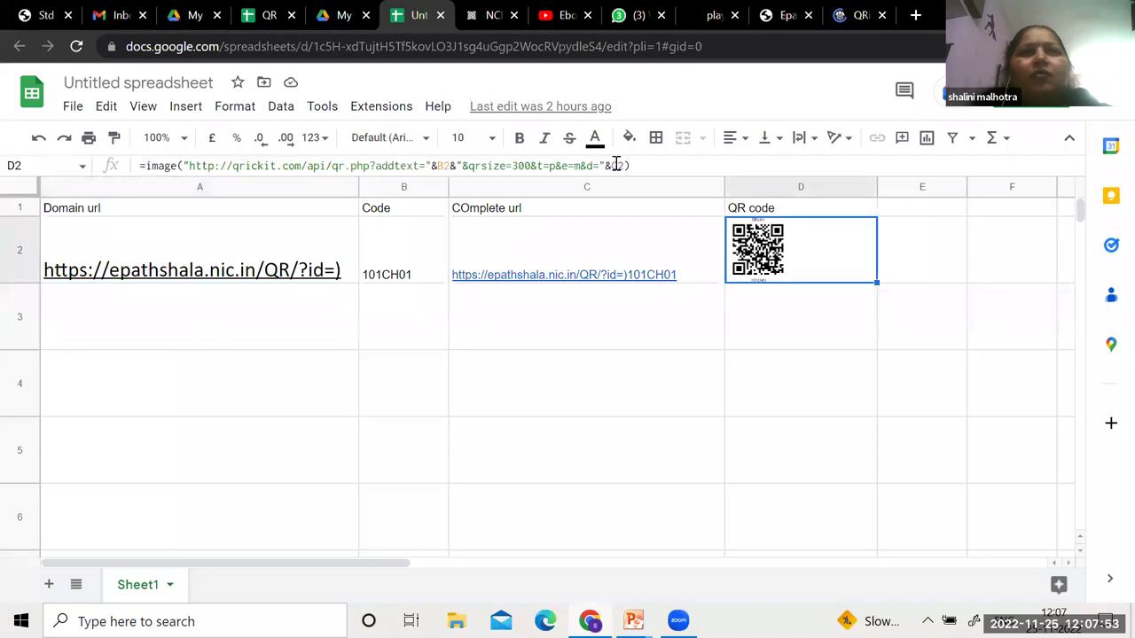
triple_click(645, 164)
key(ctrl+c)
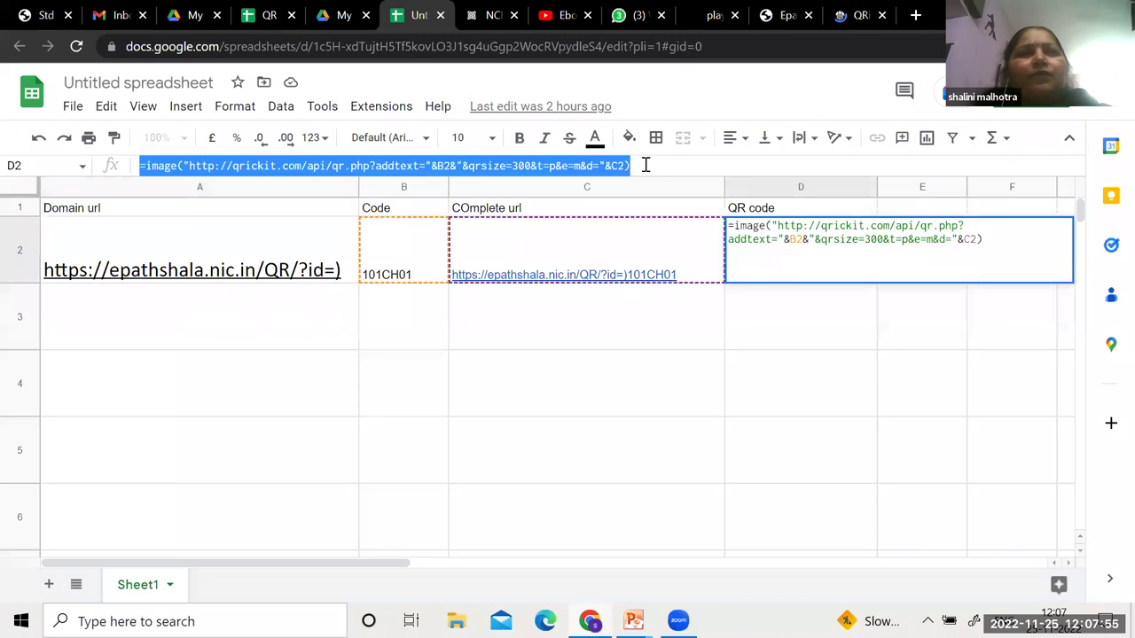
key(ctrl+shift+Tab)
key(ctrl+shift+Tab)
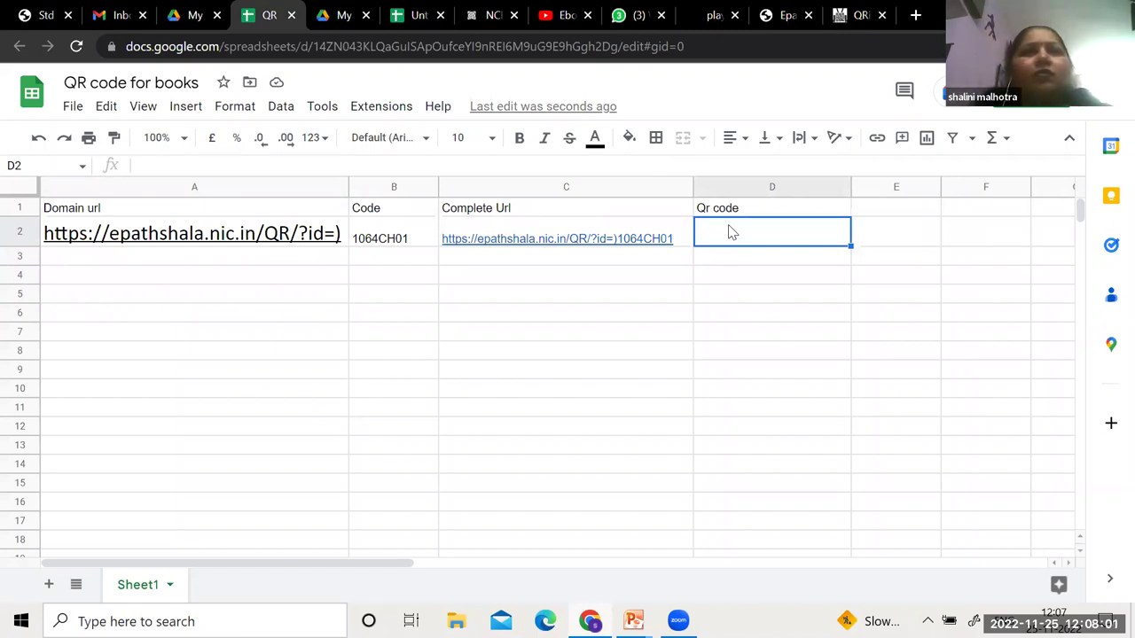
key(ctrl+v)
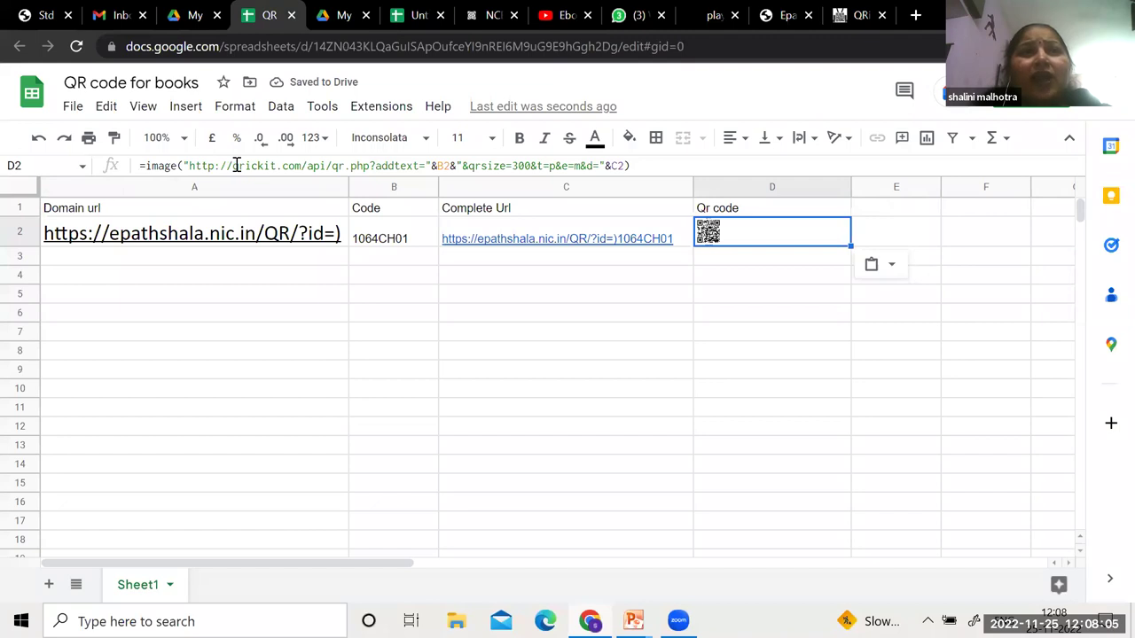
Highlight the formula's QRickit API address, addtext B2 and qrsize=300 parts, then confirm it
double_click(278, 167)
drag(278, 167, 326, 165)
drag(394, 161, 439, 178)
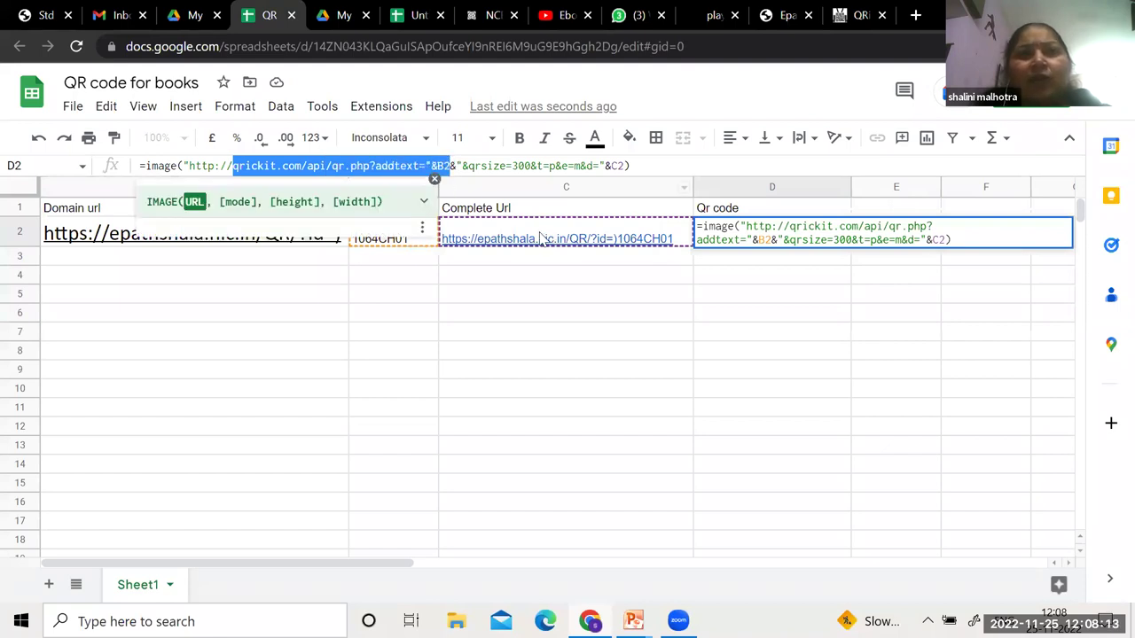
drag(468, 166, 536, 167)
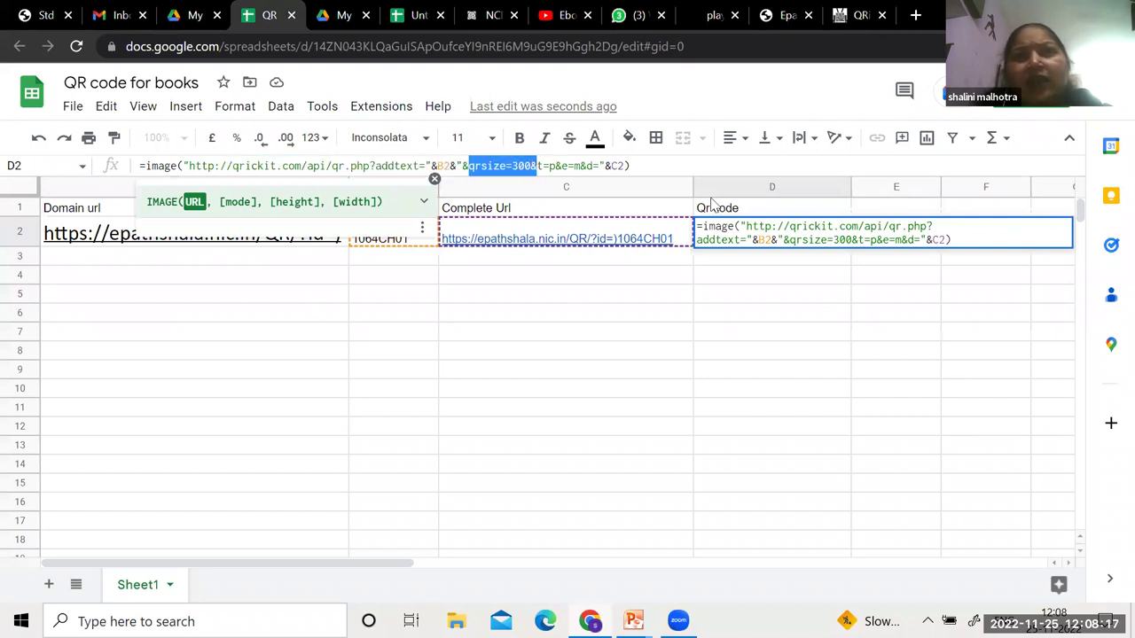
click(752, 261)
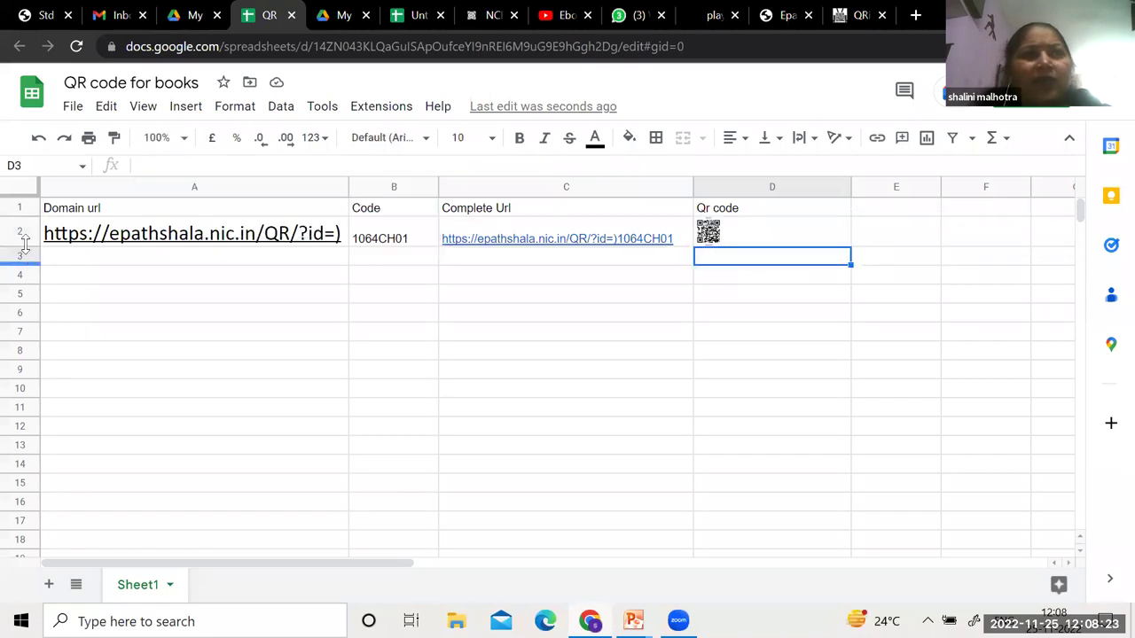
Increase row 2's height so the QR code image in D2 displays larger
drag(23, 274, 798, 258)
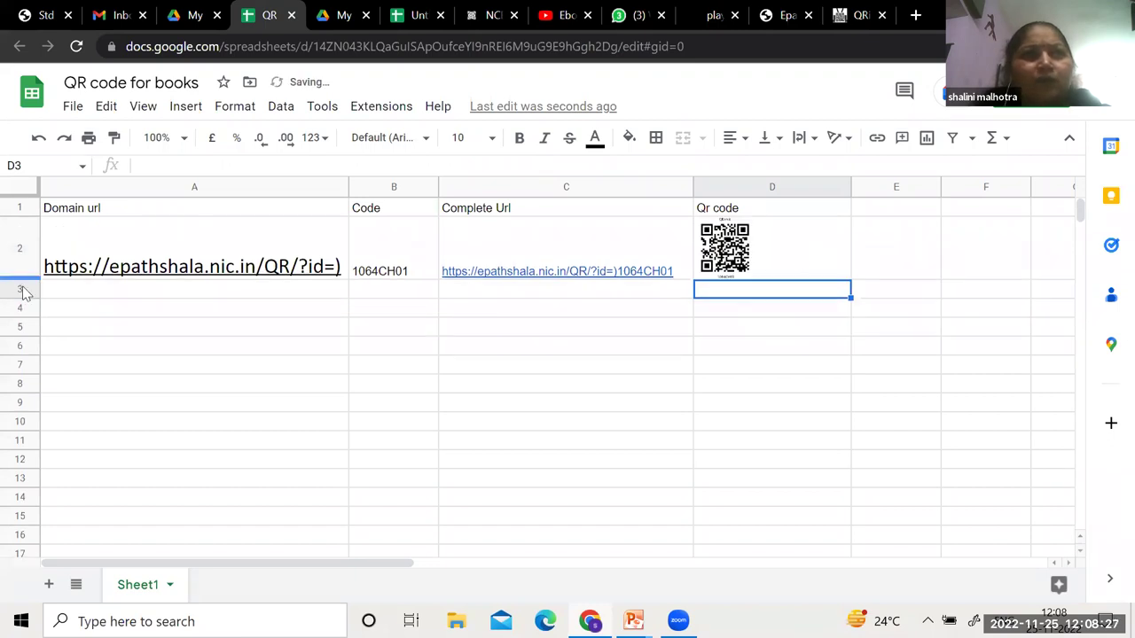
drag(22, 285, 23, 292)
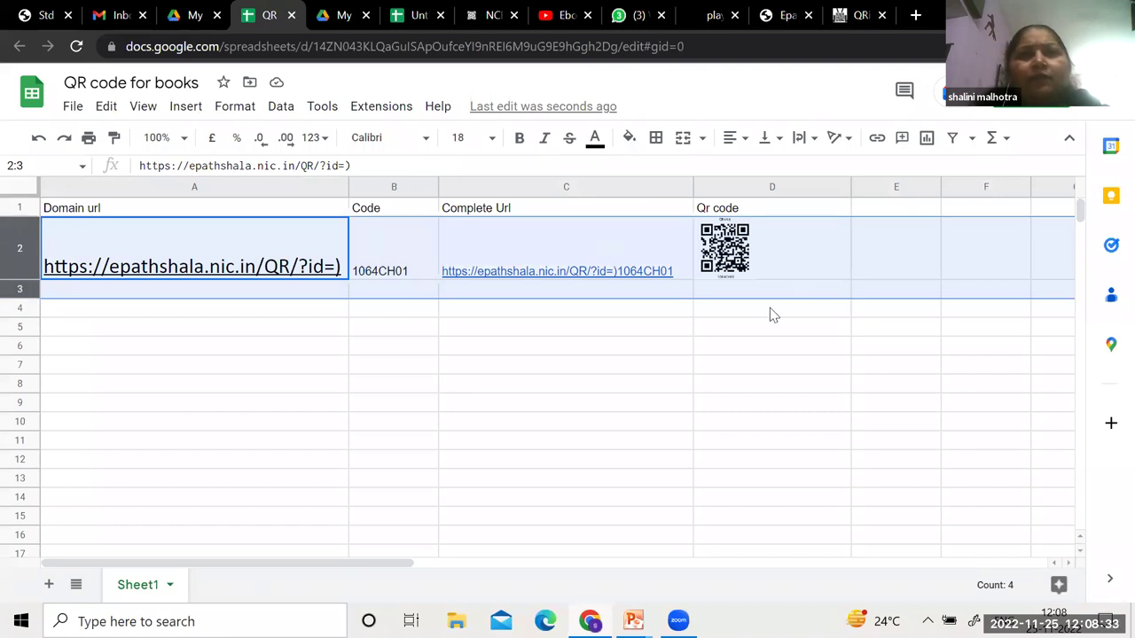
key(Down)
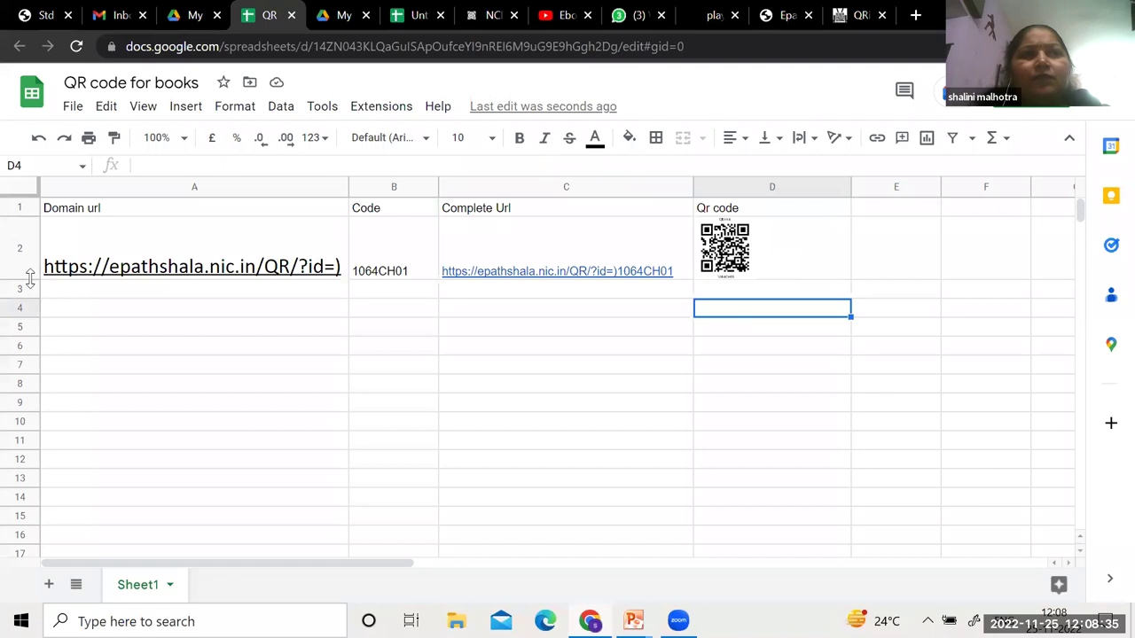
drag(31, 296, 33, 299)
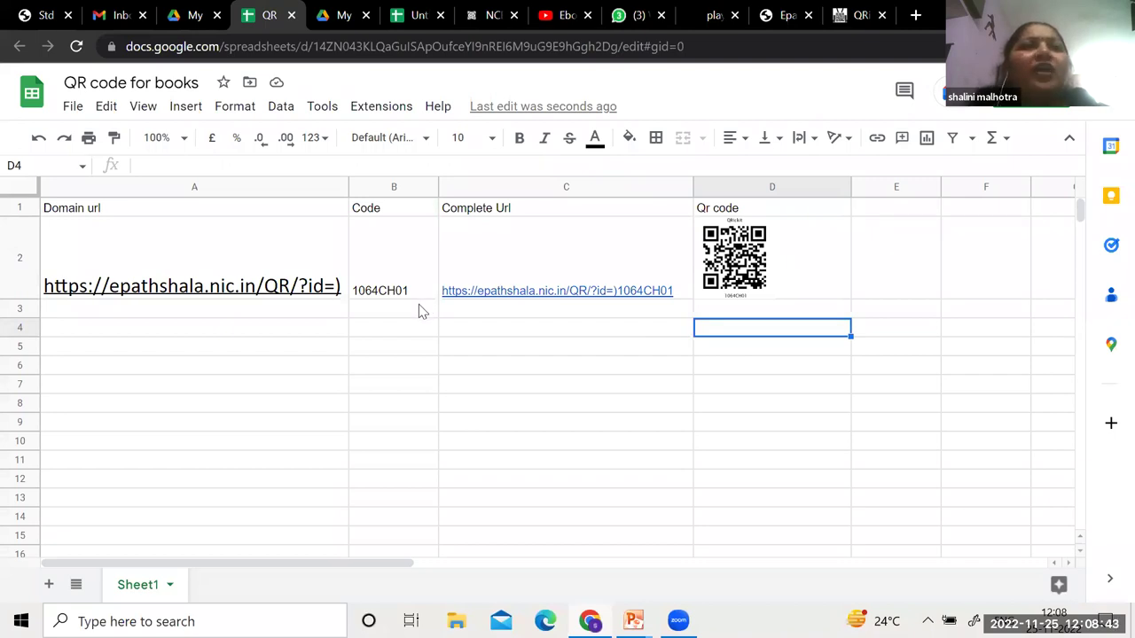
click(240, 280)
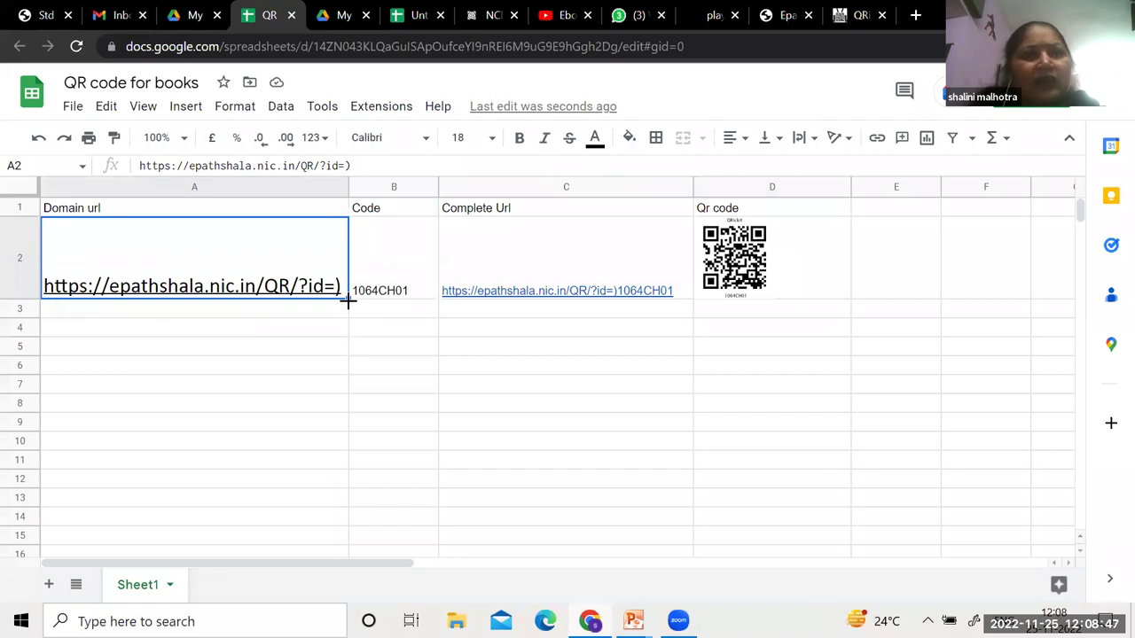
Fill the domain URL down column A and codes 1064CH02–1064CH10 down column B to row 11
drag(346, 307, 350, 460)
click(399, 296)
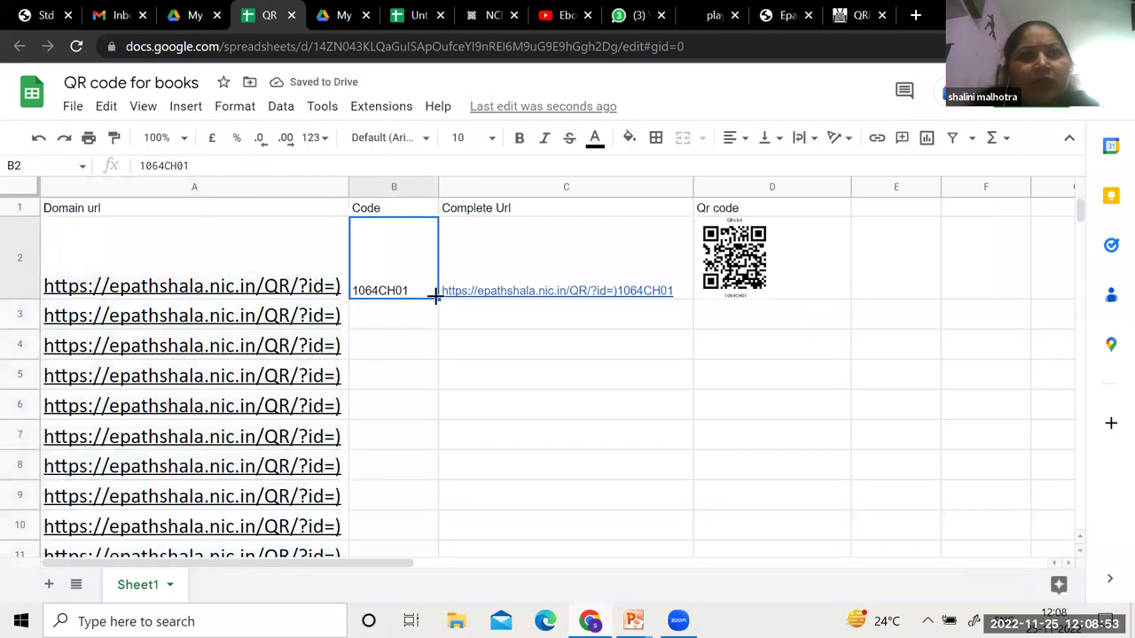
drag(438, 300, 454, 524)
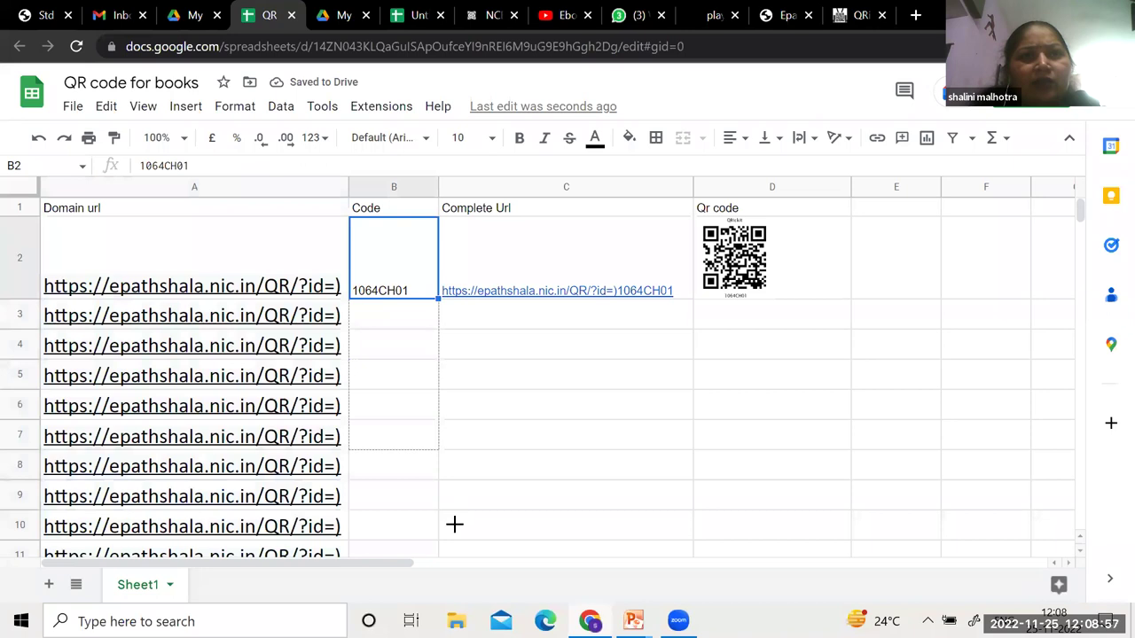
drag(454, 524, 430, 441)
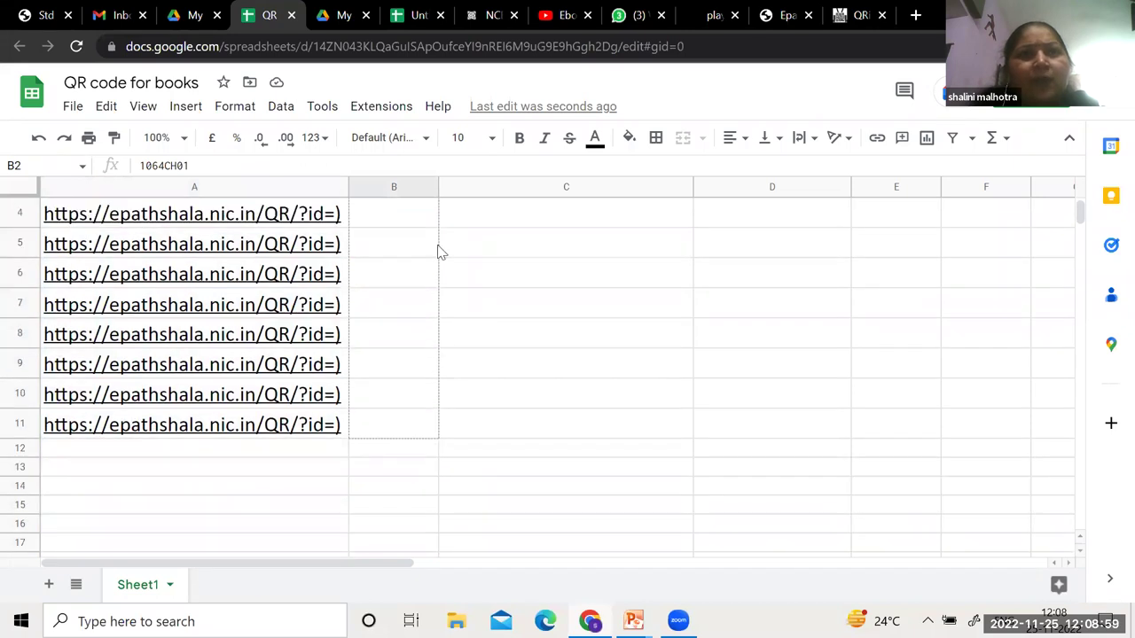
drag(438, 190, 435, 187)
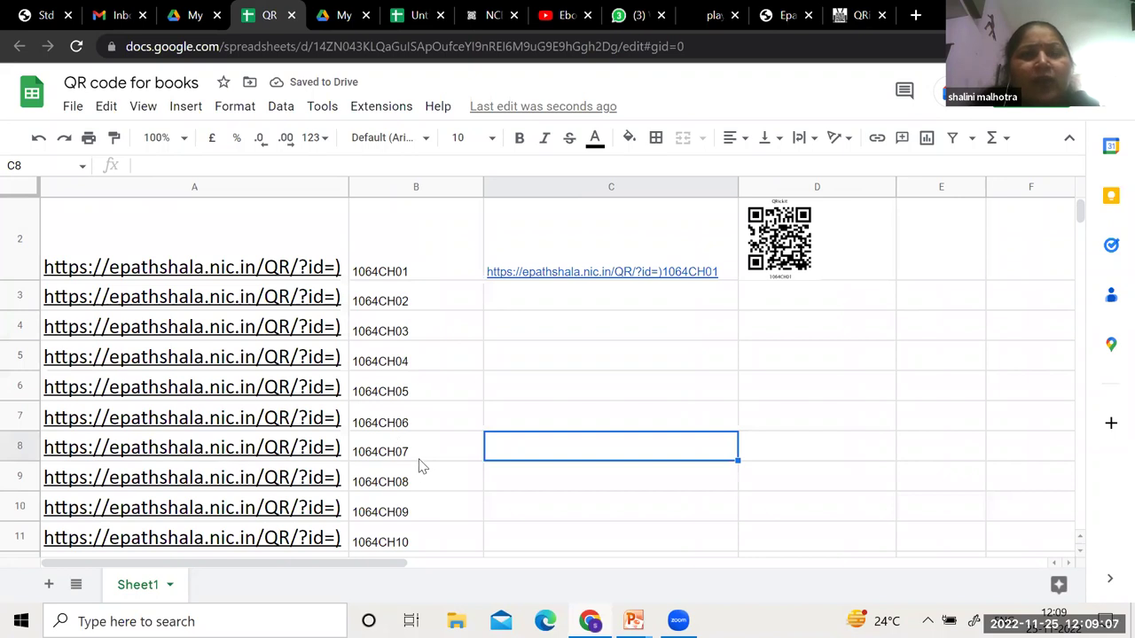
scroll(421, 467, down, 1)
scroll(713, 314, up, 2)
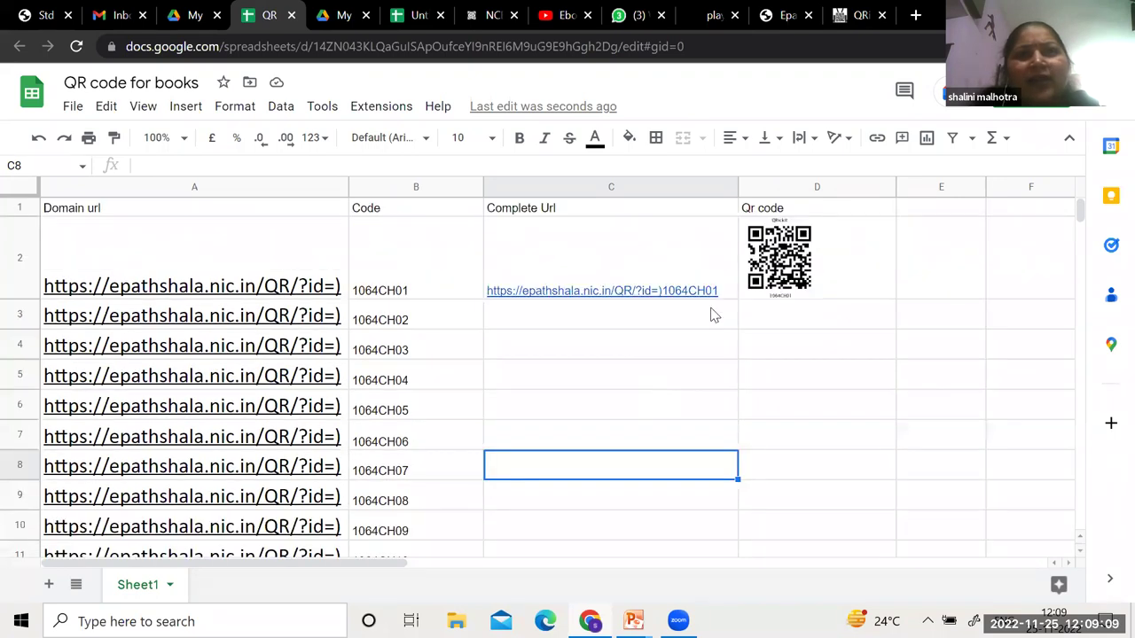
Copy the CONCAT and IMAGE QR code formulas from C2 and D2 down to row 11
click(732, 299)
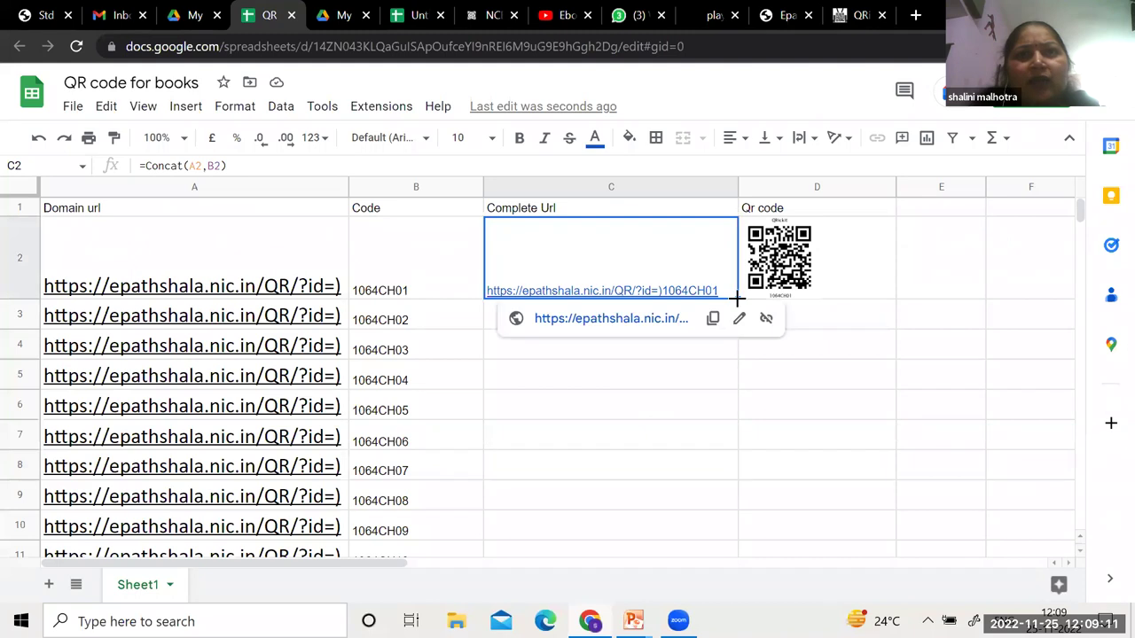
drag(738, 299, 722, 461)
scroll(780, 430, up, 3)
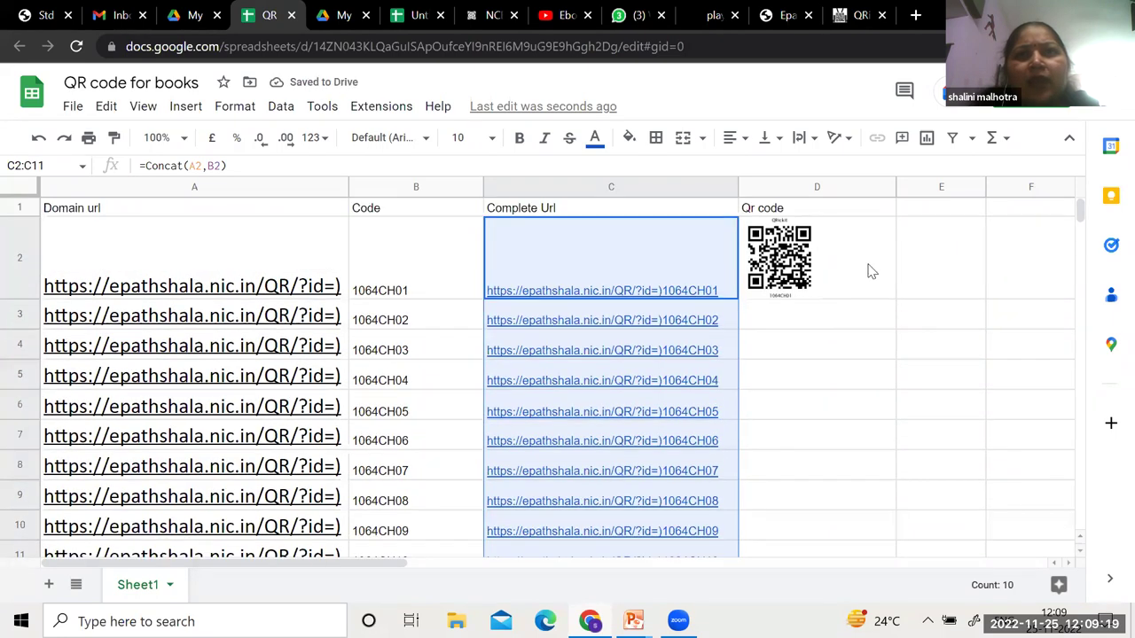
click(869, 287)
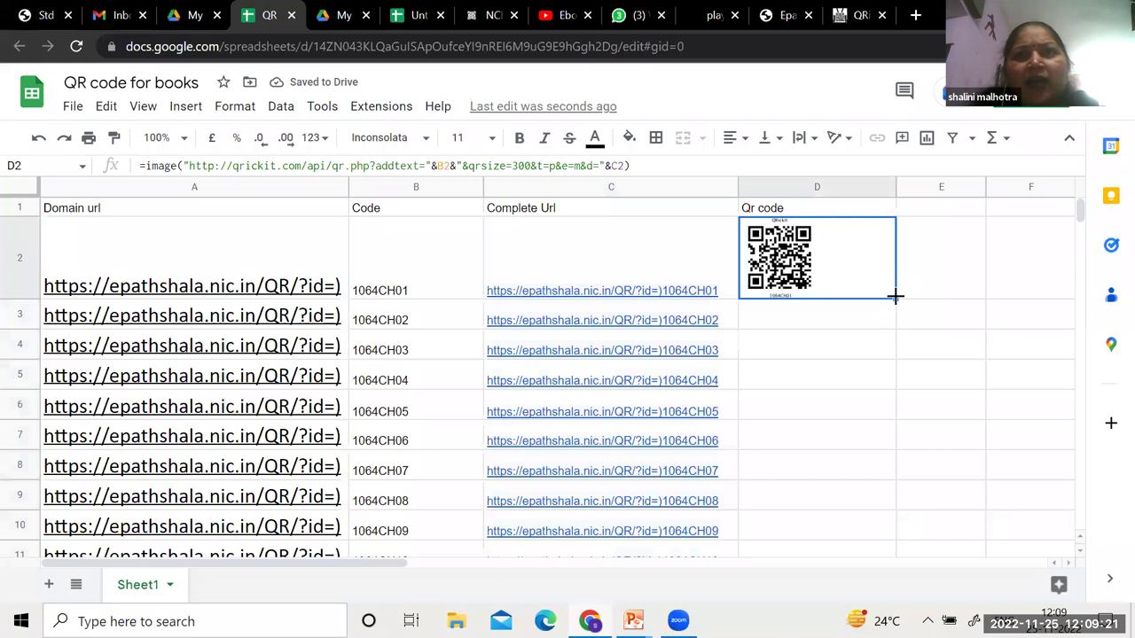
drag(895, 298, 926, 452)
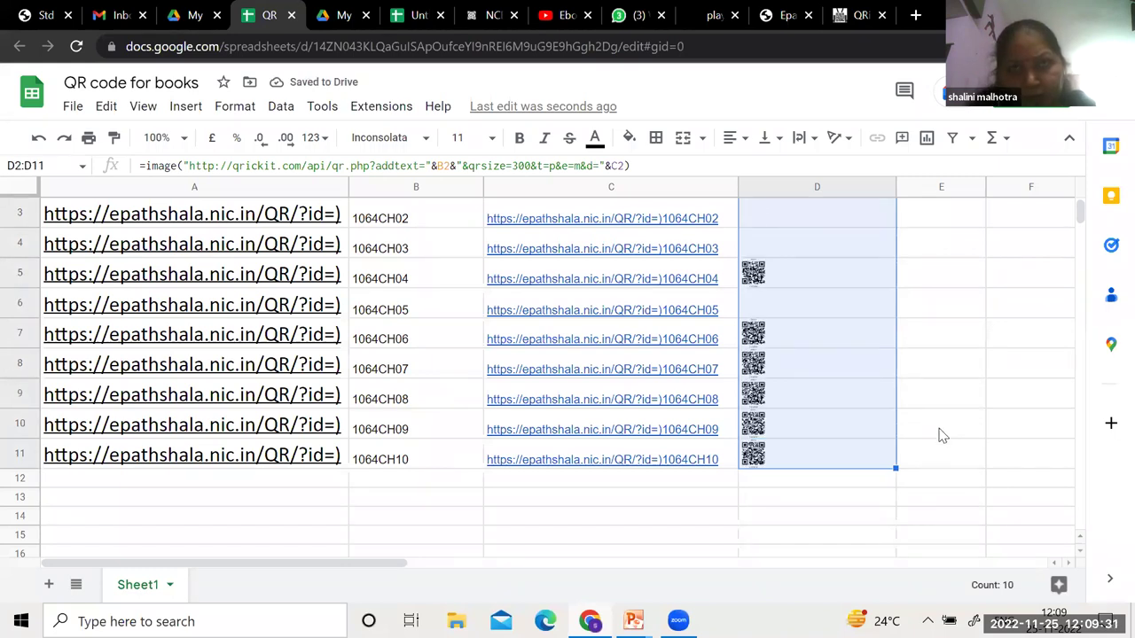
Resize rows 2–11 to the same tall height as row 2
scroll(943, 435, up, 3)
click(963, 446)
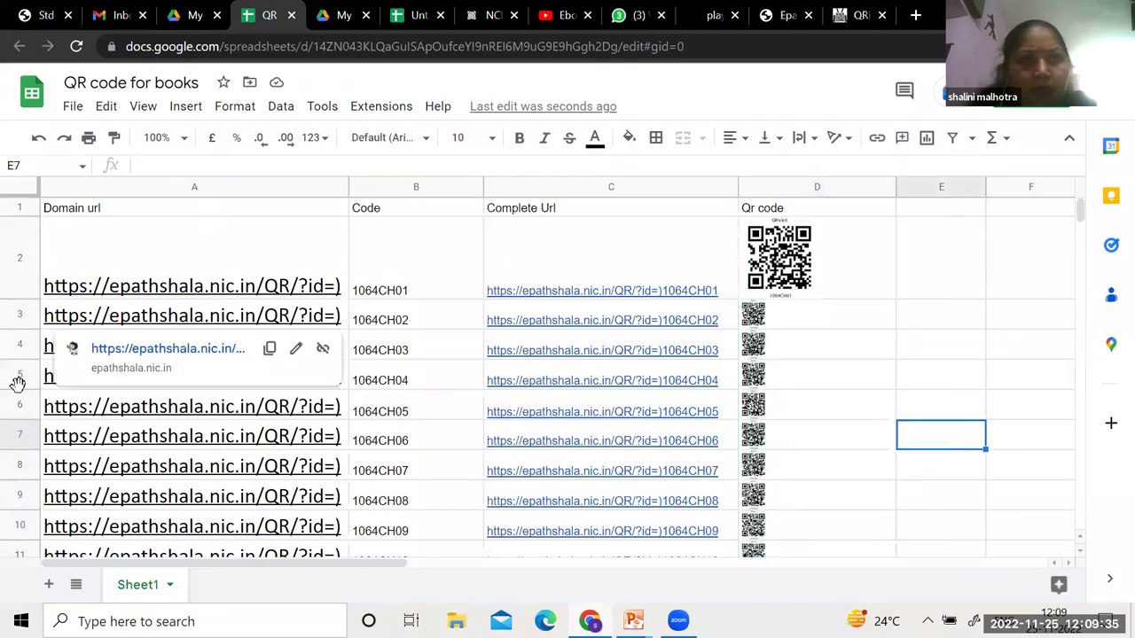
shift+click(18, 553)
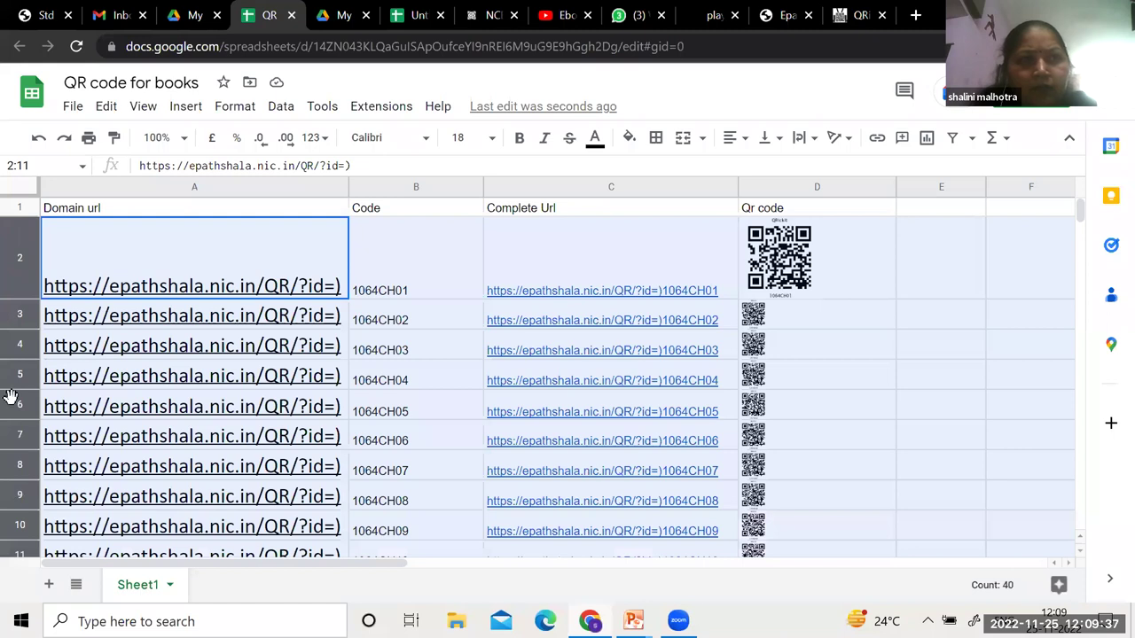
key(shift+Down)
key(shift+Down)
key(shift+Down)
key(shift+Down)
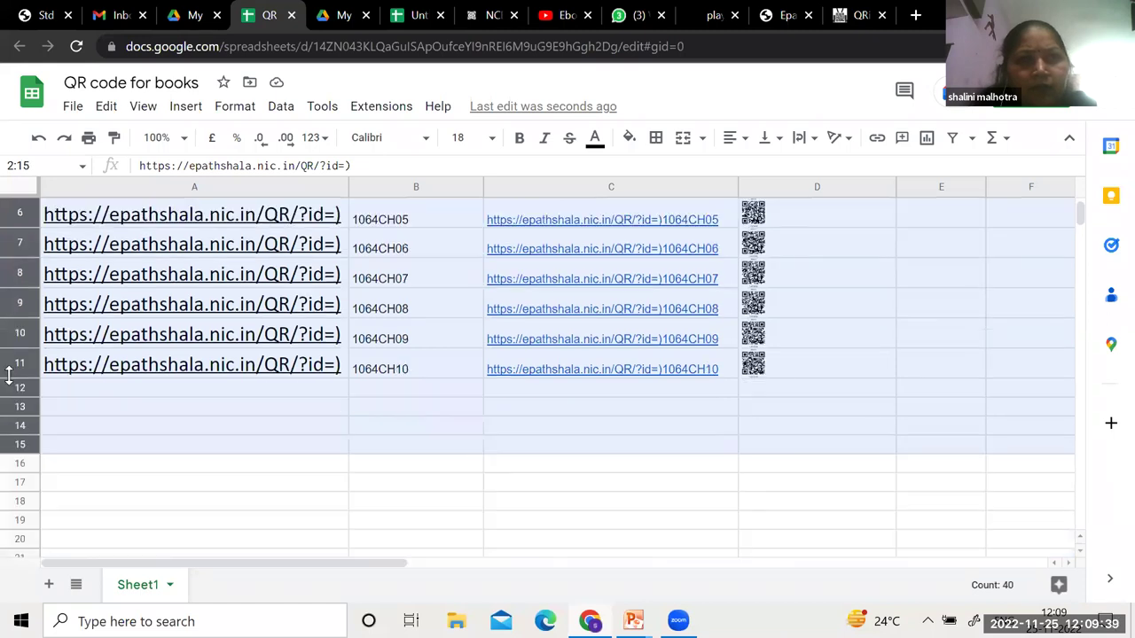
key(shift+Up)
key(shift+Up)
key(shift+Up)
key(shift+Up)
scroll(18, 329, up, 3)
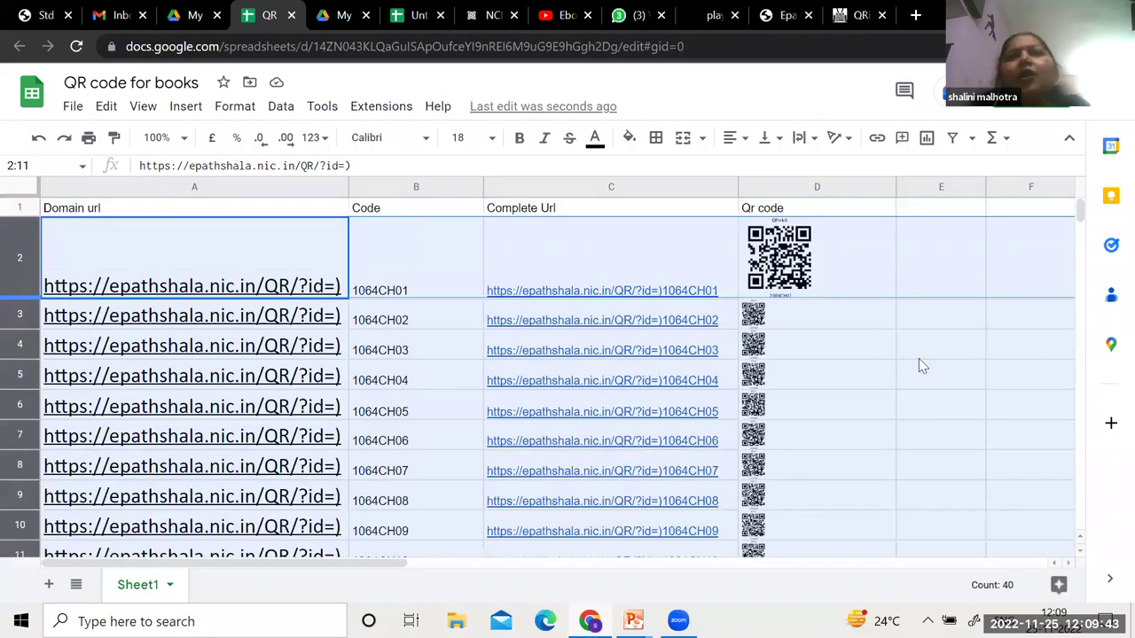
click(922, 399)
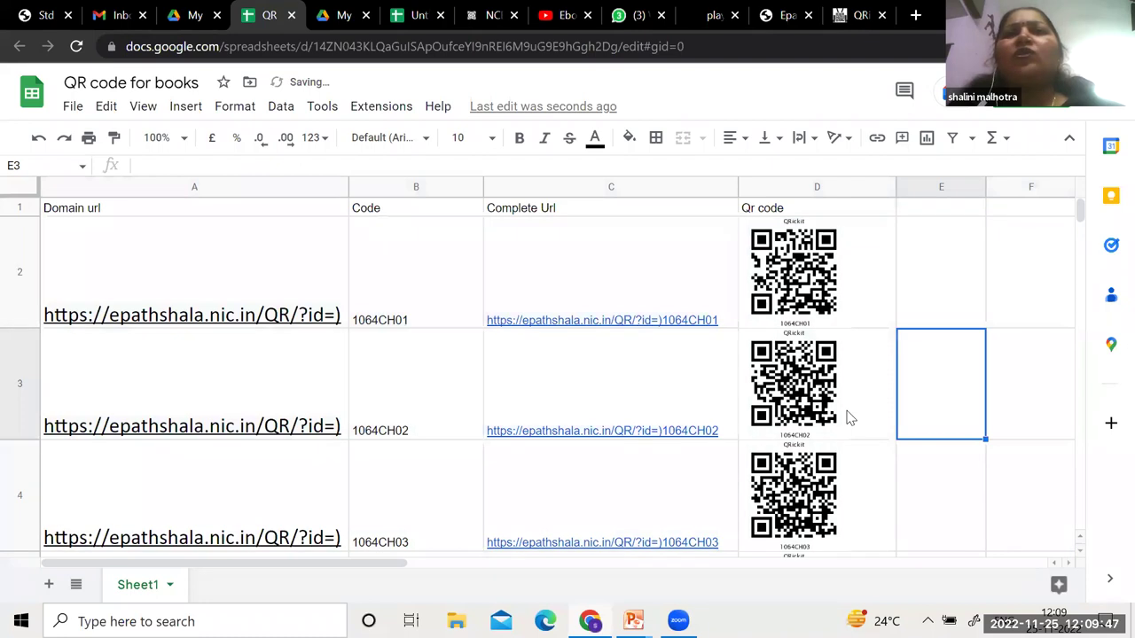
Scroll through the sheet to confirm all ten QR codes through 1064CH10 show full-size
scroll(848, 418, down, 3)
scroll(848, 417, down, 1)
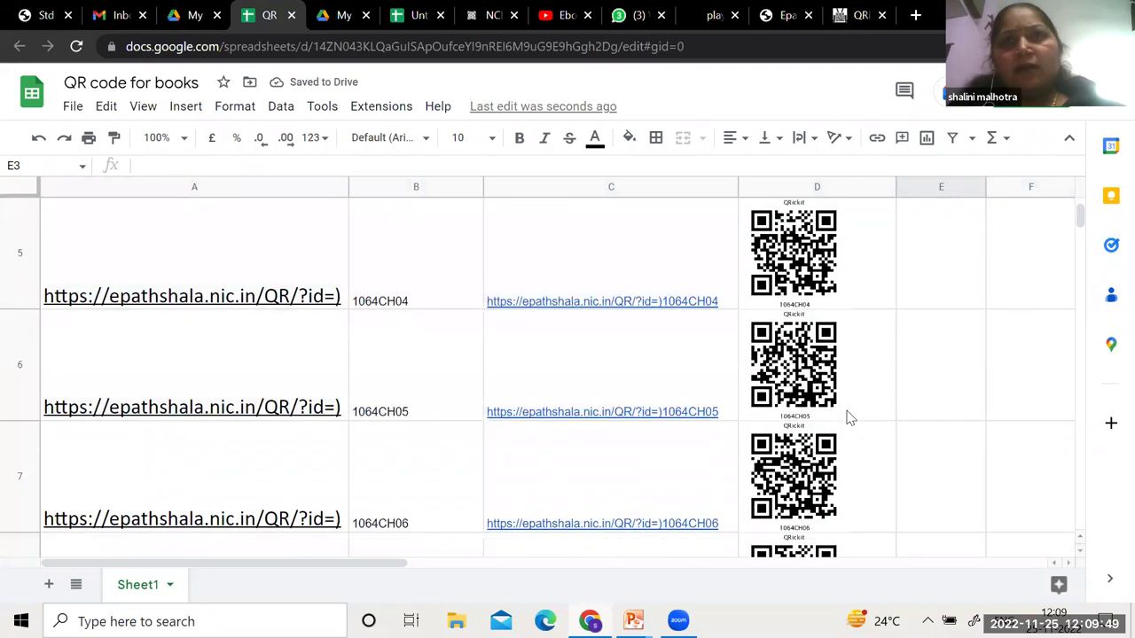
scroll(849, 418, down, 2)
scroll(849, 418, down, 3)
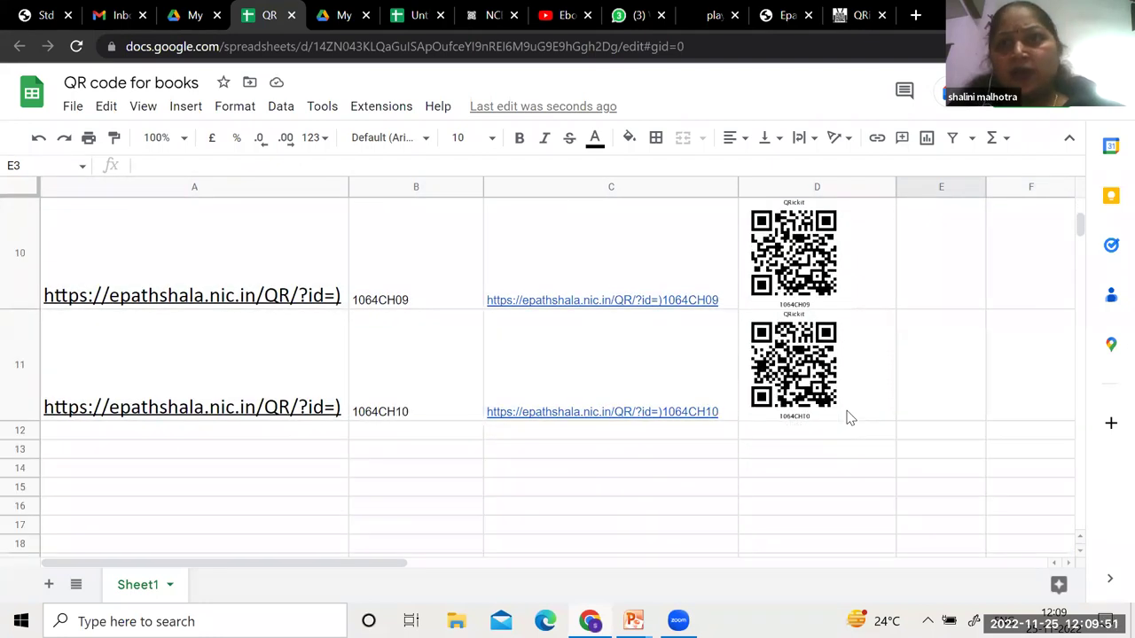
scroll(849, 418, up, 1)
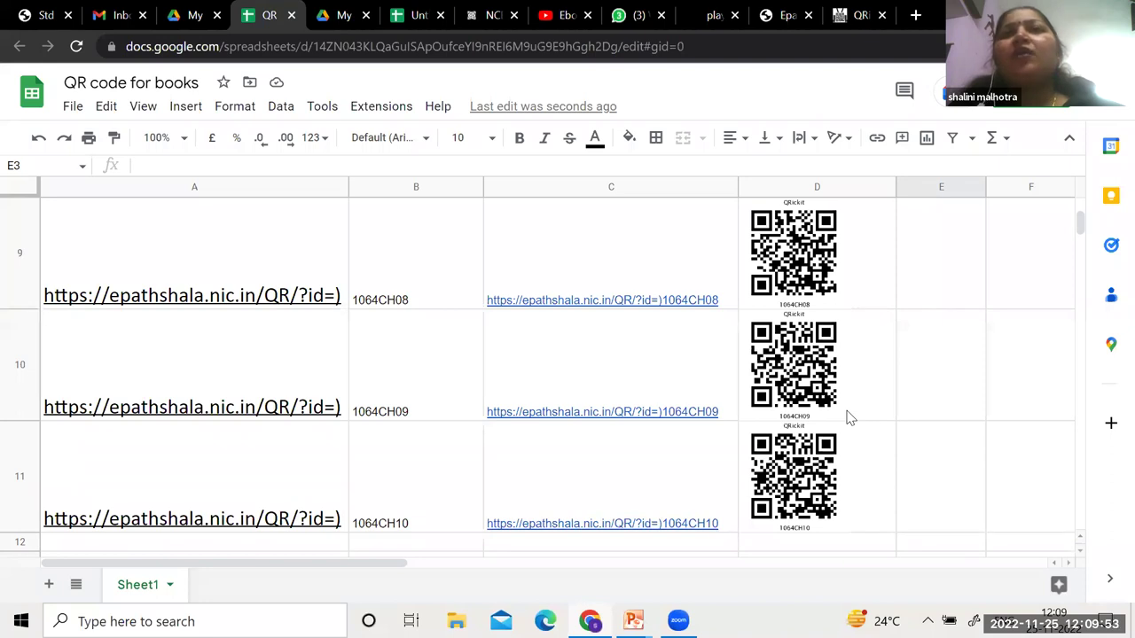
scroll(848, 417, up, 5)
scroll(848, 418, up, 3)
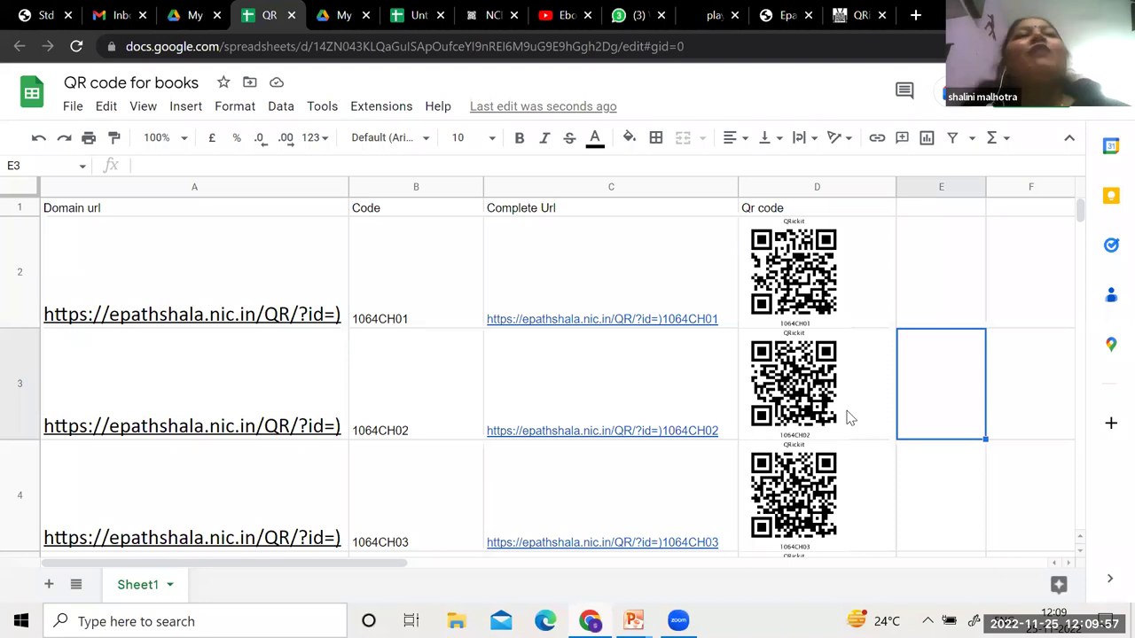
Export the sheet as a PDF and open the downloaded 'QR code for books - Sheet1.pdf'
click(70, 107)
mouse_move(148, 332)
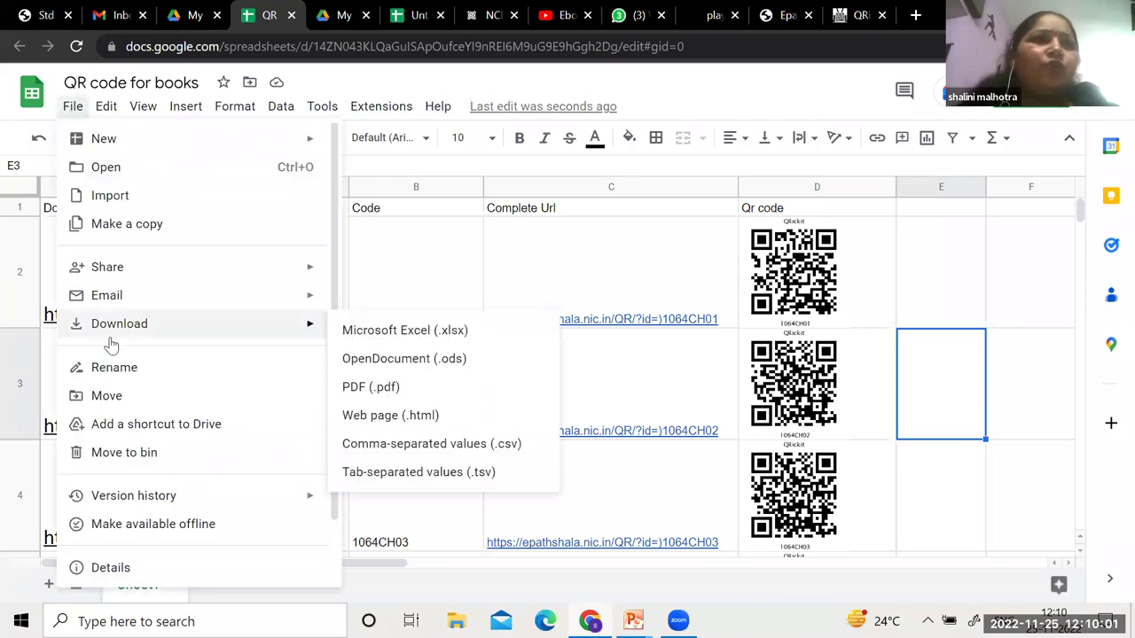
click(401, 387)
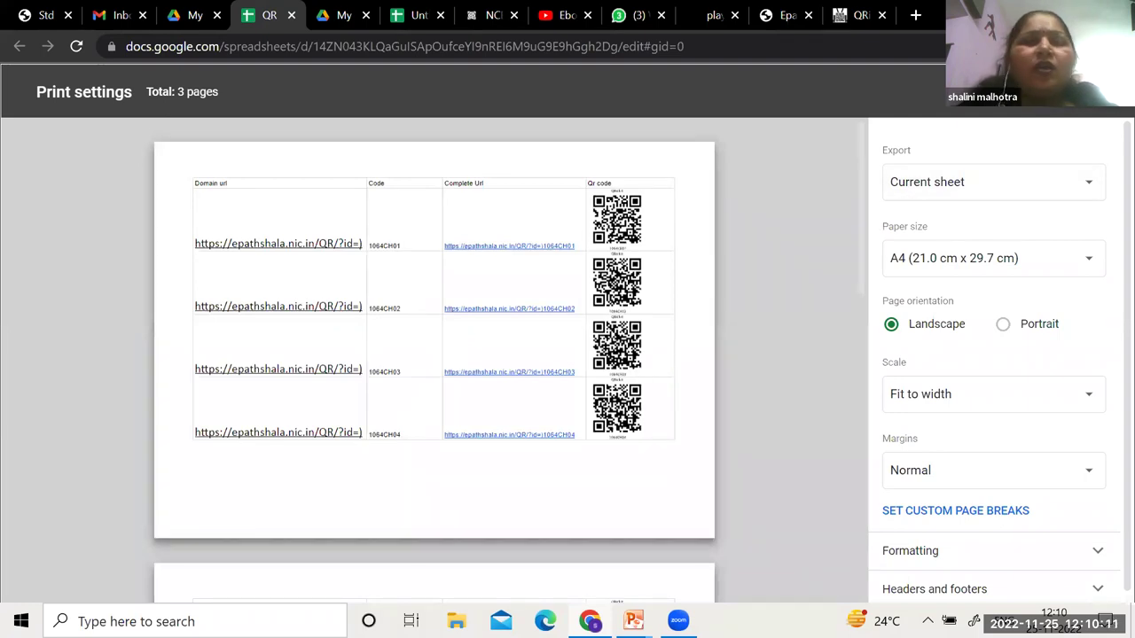
click(1077, 92)
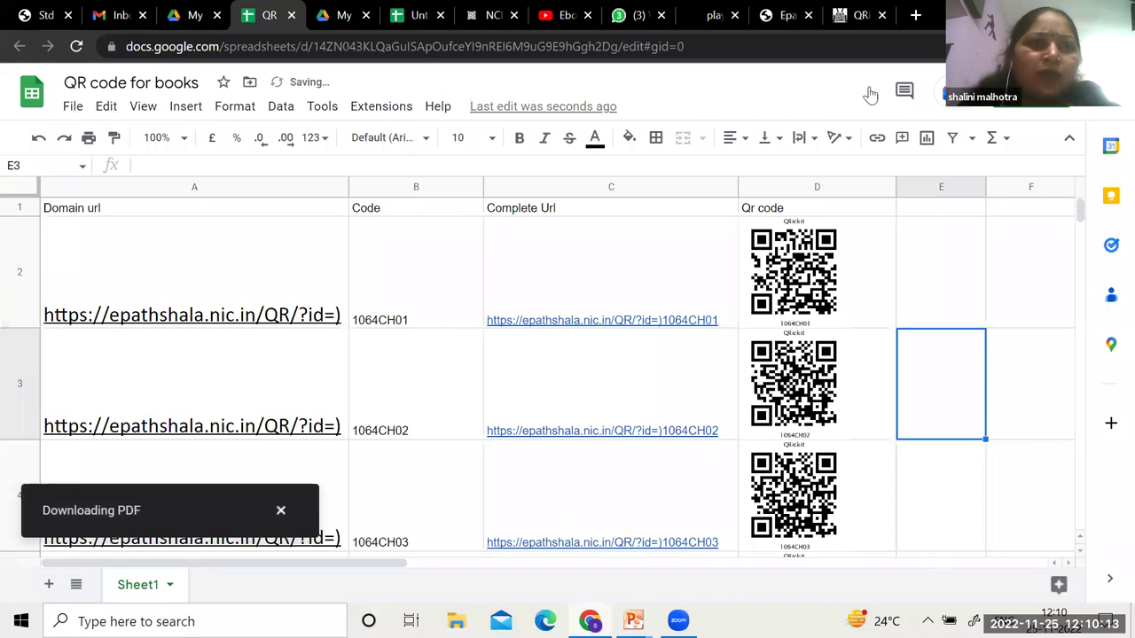
mouse_move(89, 352)
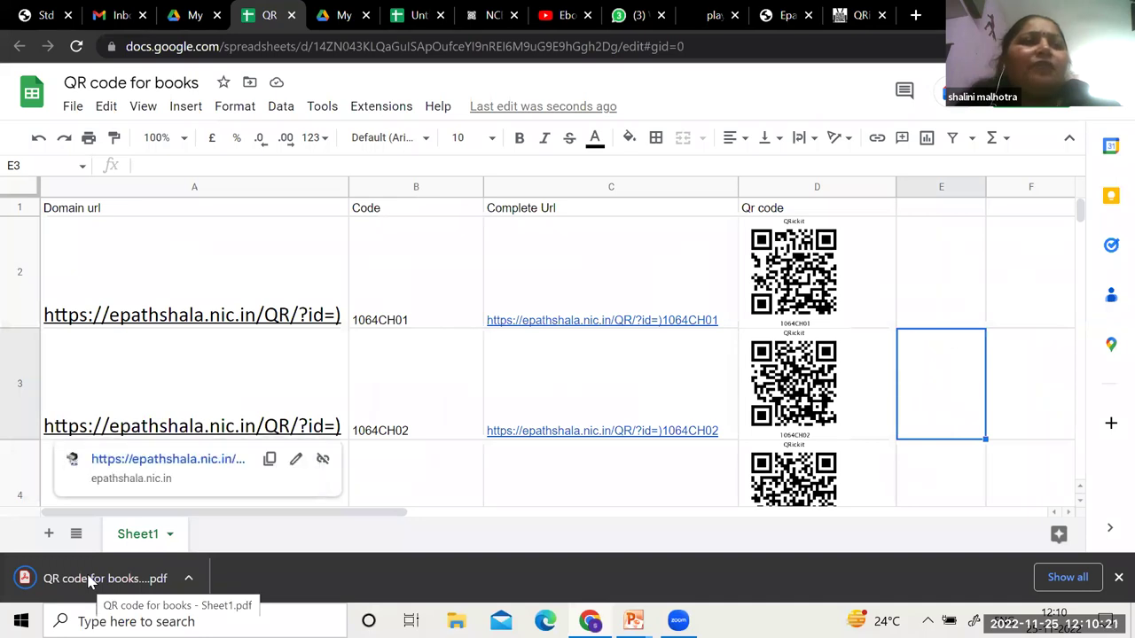
click(89, 579)
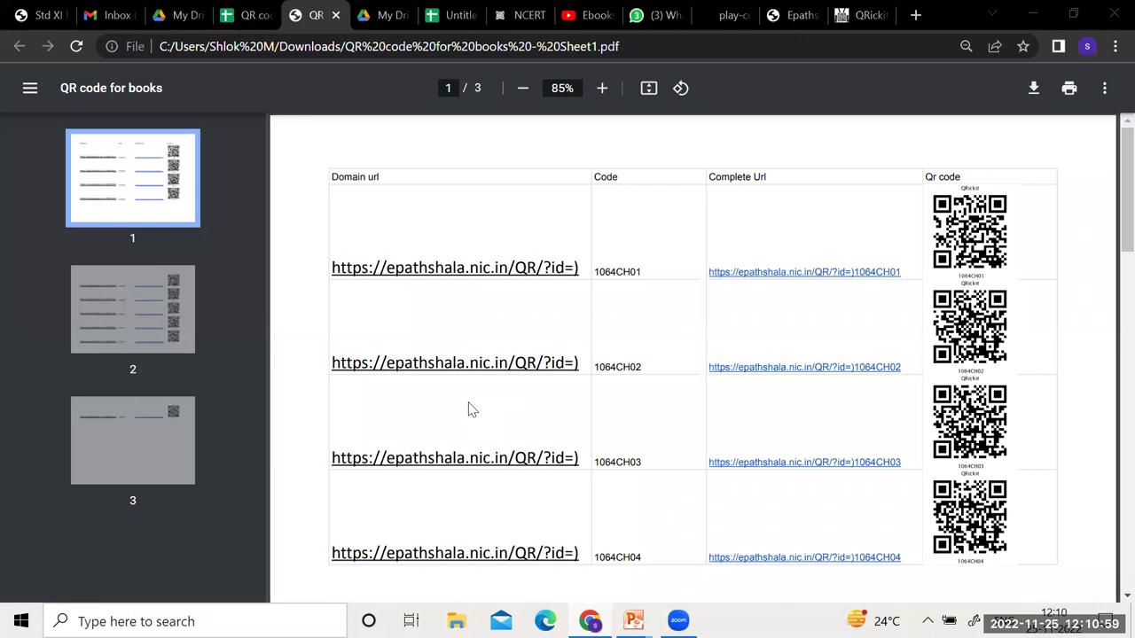
After reviewing the three-page PDF, return to the QR code for books spreadsheet
click(246, 16)
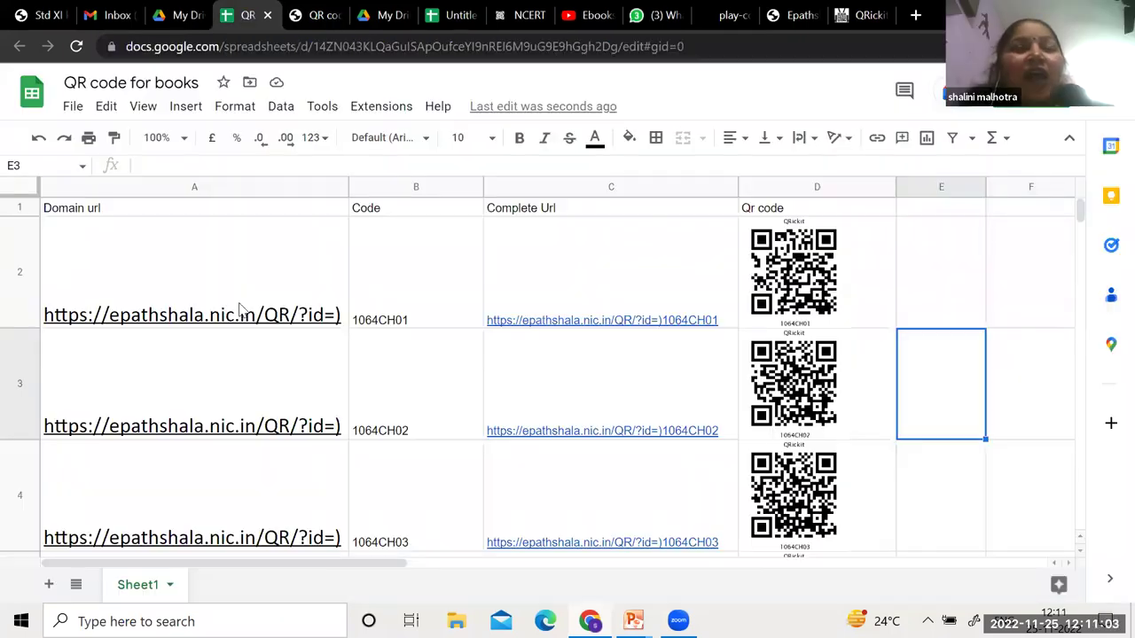
mouse_move(177, 326)
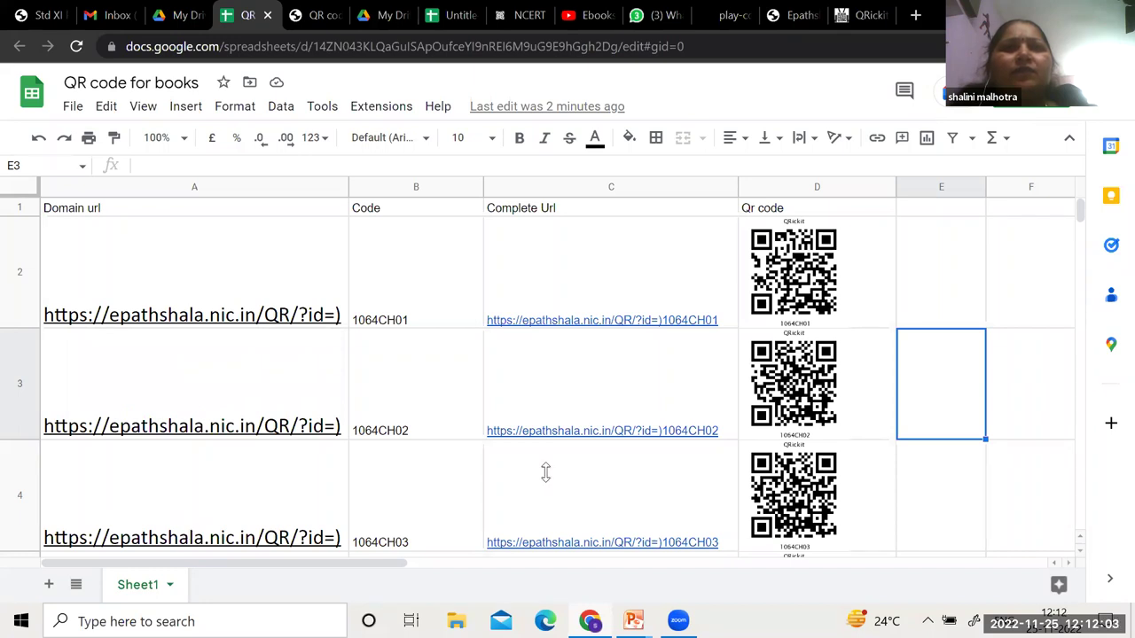
mouse_move(545, 472)
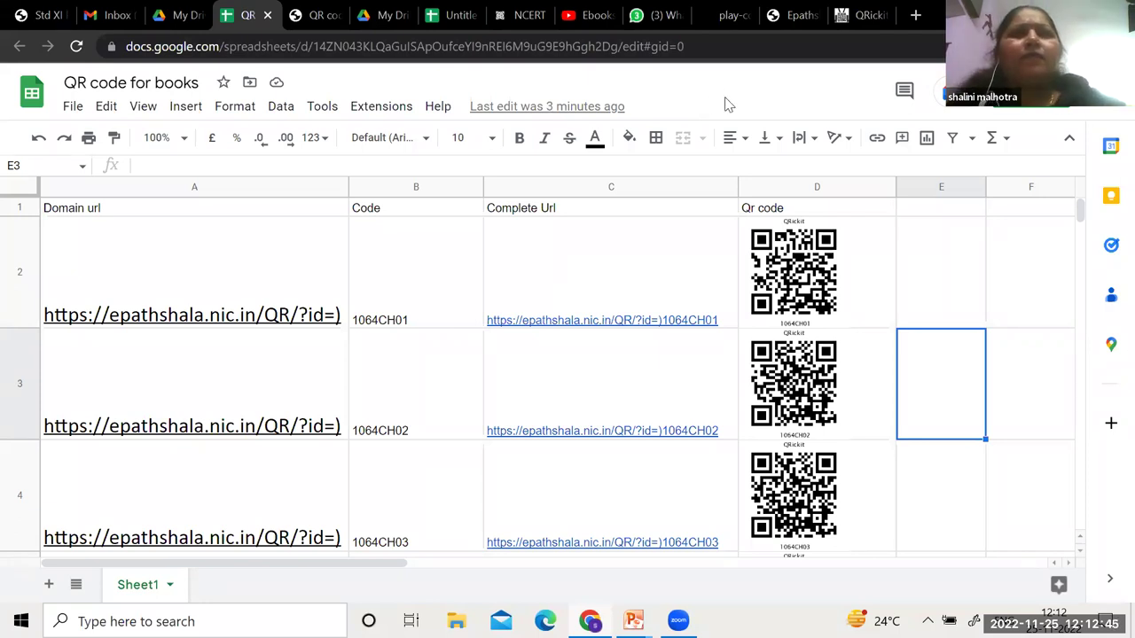
key(alt+Tab)
key(alt+Tab)
key(alt+Tab)
key(alt+Tab)
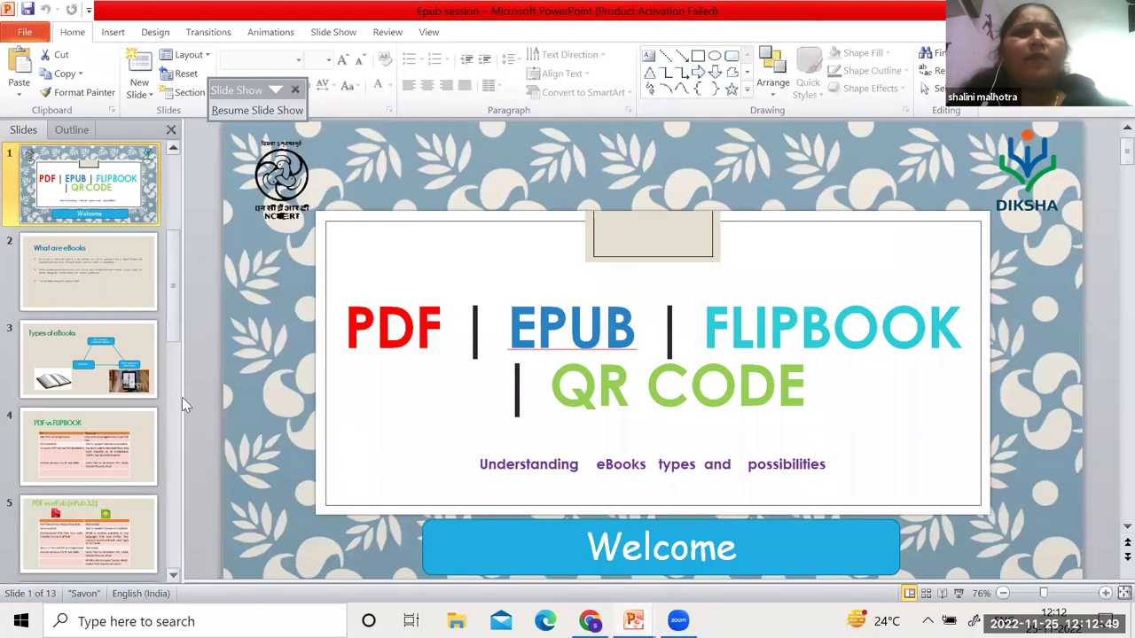
Show the Epub presentation's final THANK YOU slide 13, then switch back to Chrome
scroll(145, 508, down, 5)
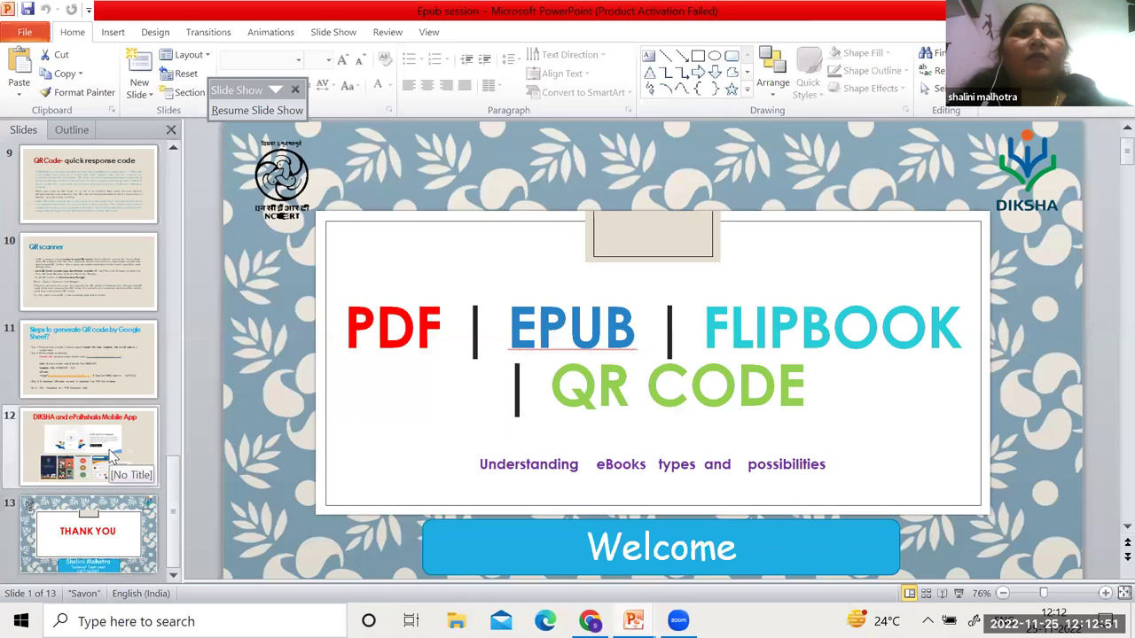
click(95, 511)
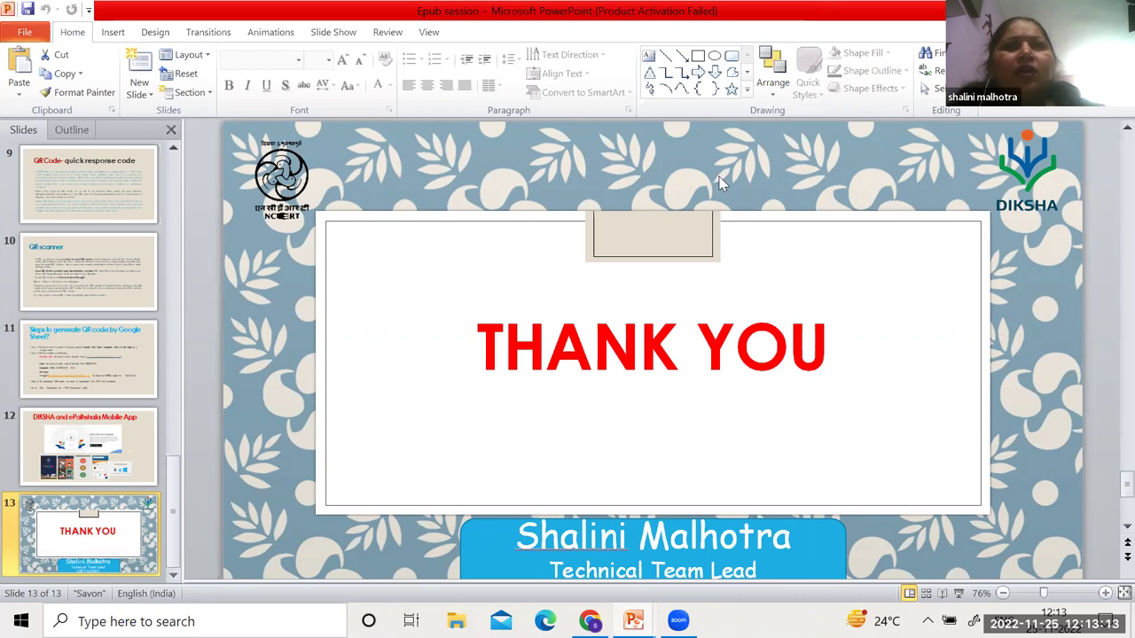
key(alt+Tab)
key(alt+Tab)
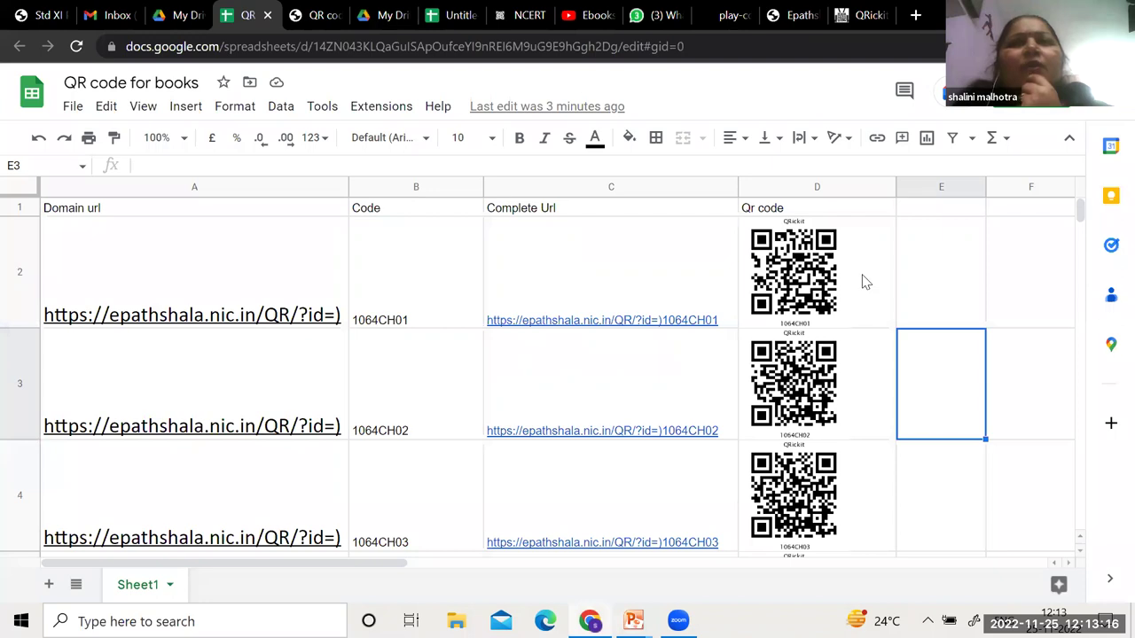
Display D2's =image() QR formula, then switch to the QRickit website tab
click(865, 282)
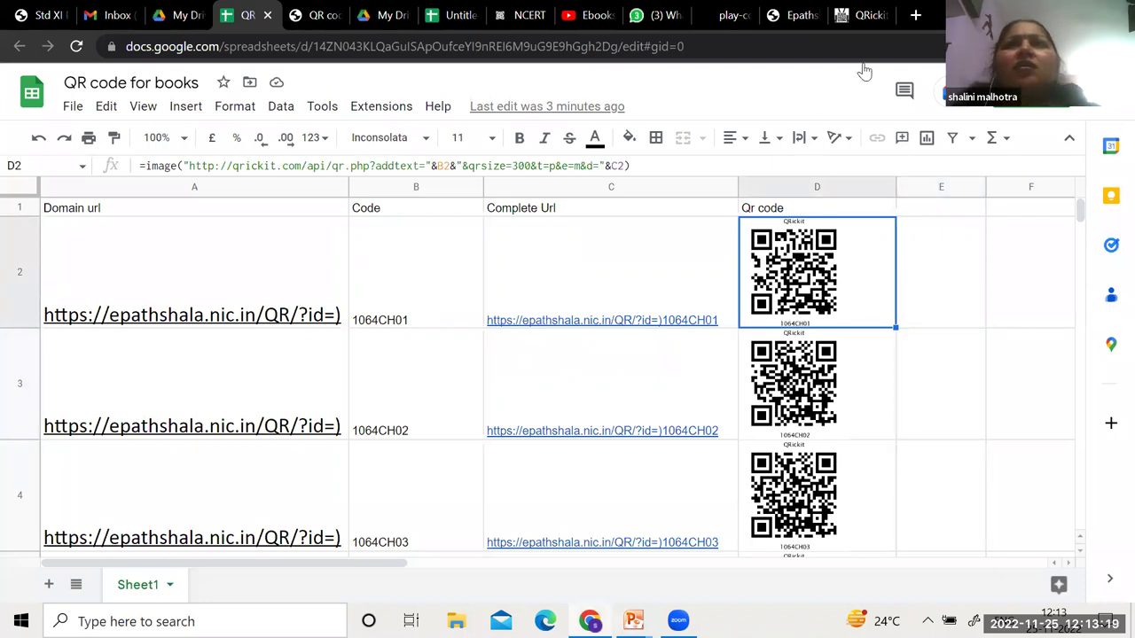
click(856, 16)
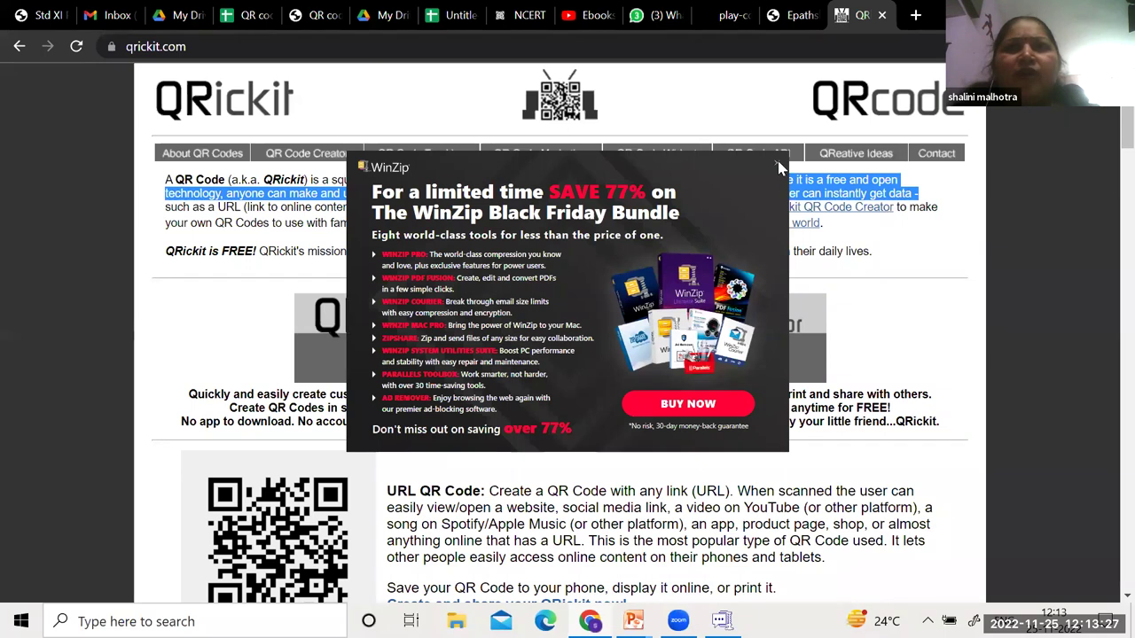
Dismiss the WinZip ad and highlight QRickit's intro text about free QR codes and scanning
click(776, 163)
click(881, 228)
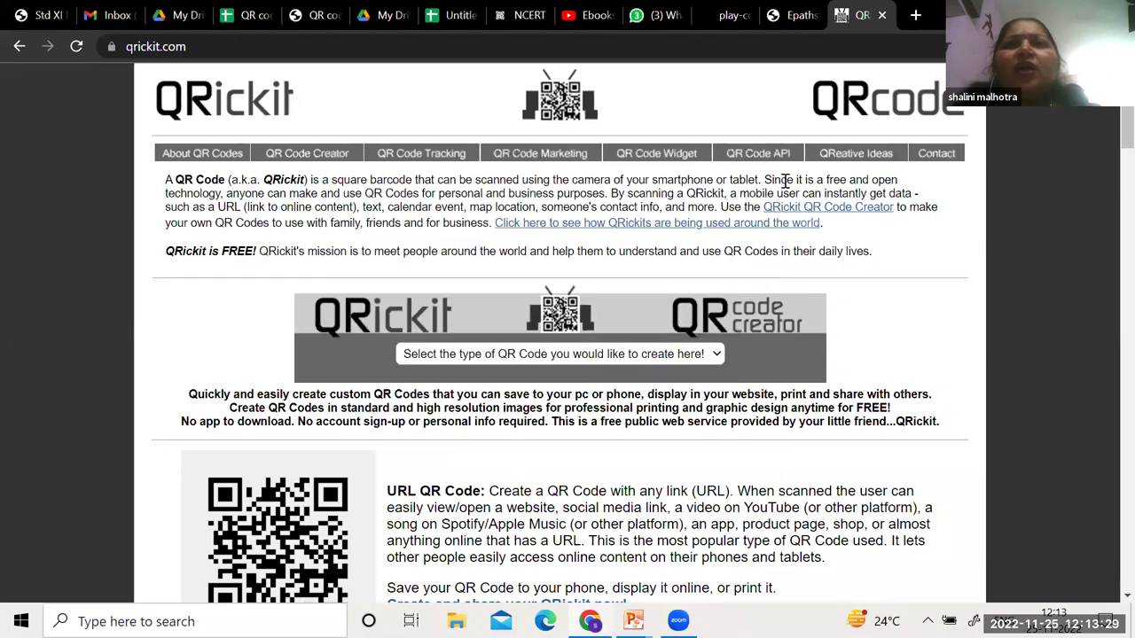
drag(767, 180, 891, 180)
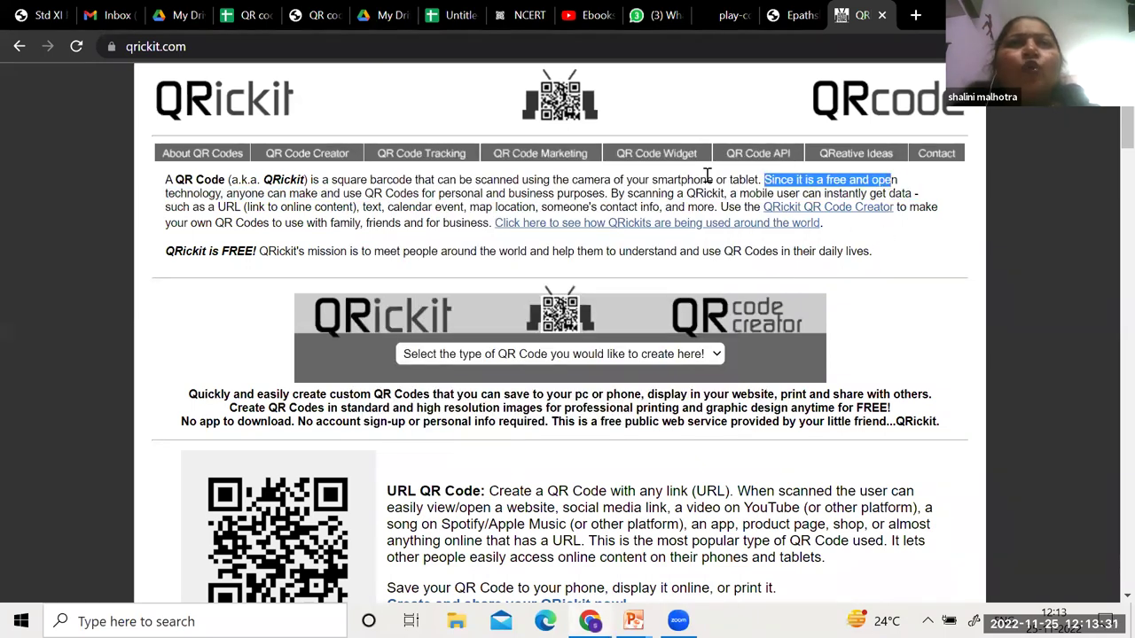
drag(257, 195, 672, 204)
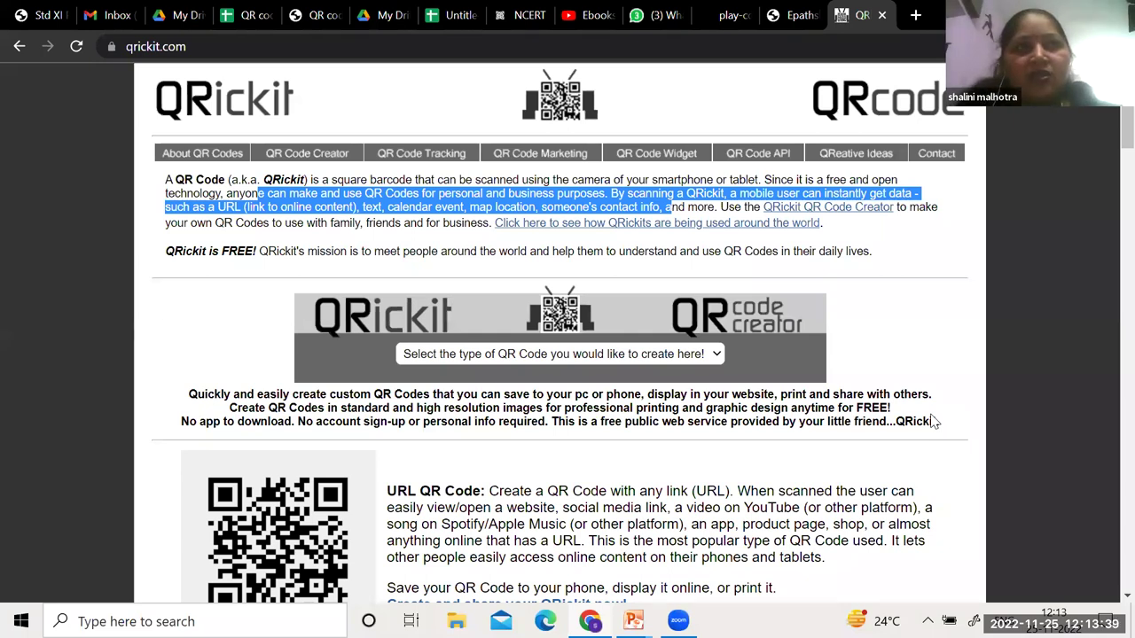
scroll(931, 420, down, 4)
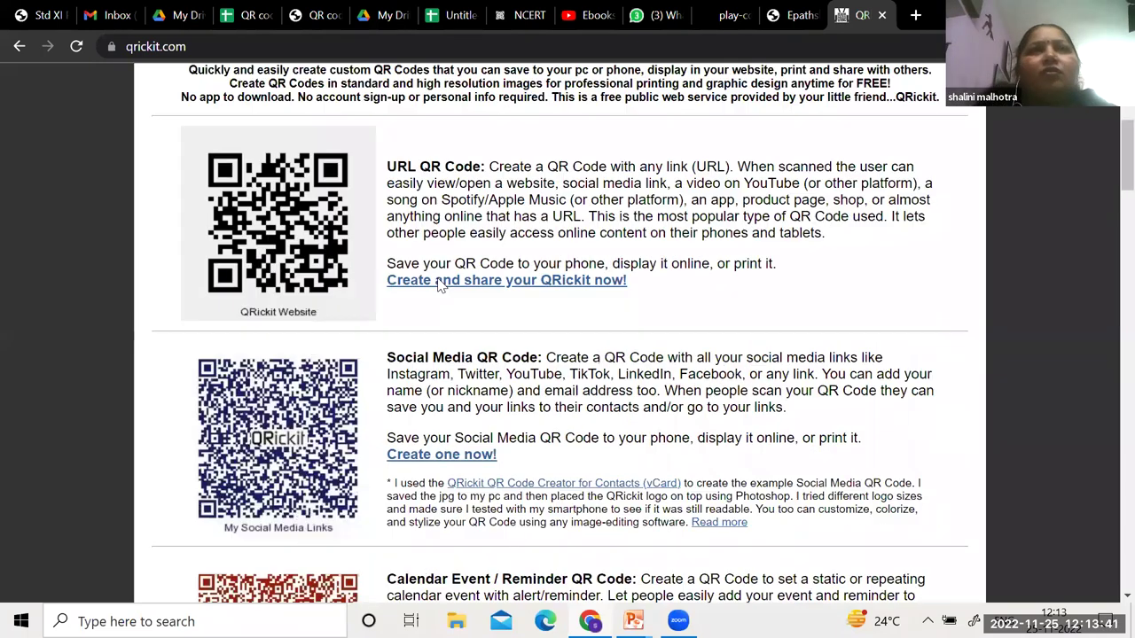
Return to the QR code for books spreadsheet, then open a new blank browser tab
click(245, 17)
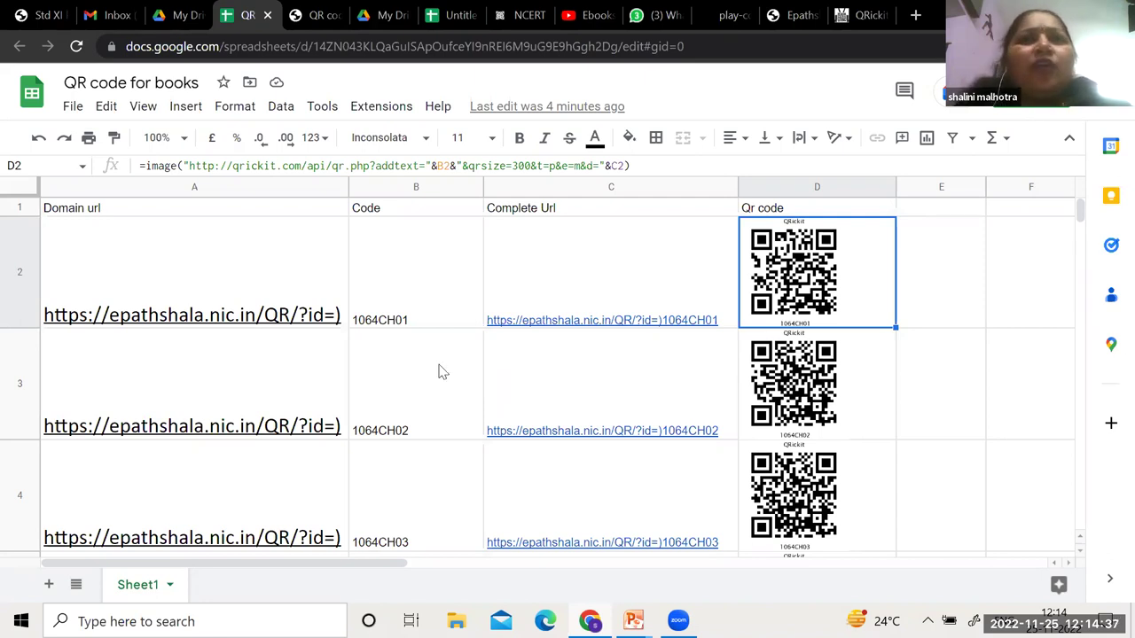
mouse_move(252, 270)
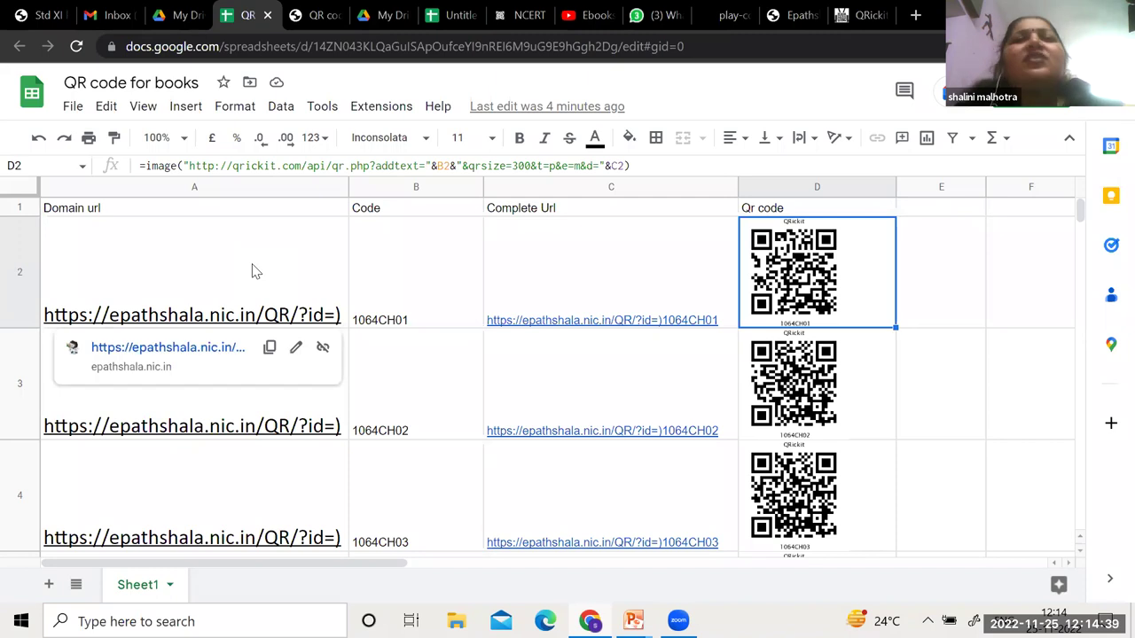
click(917, 19)
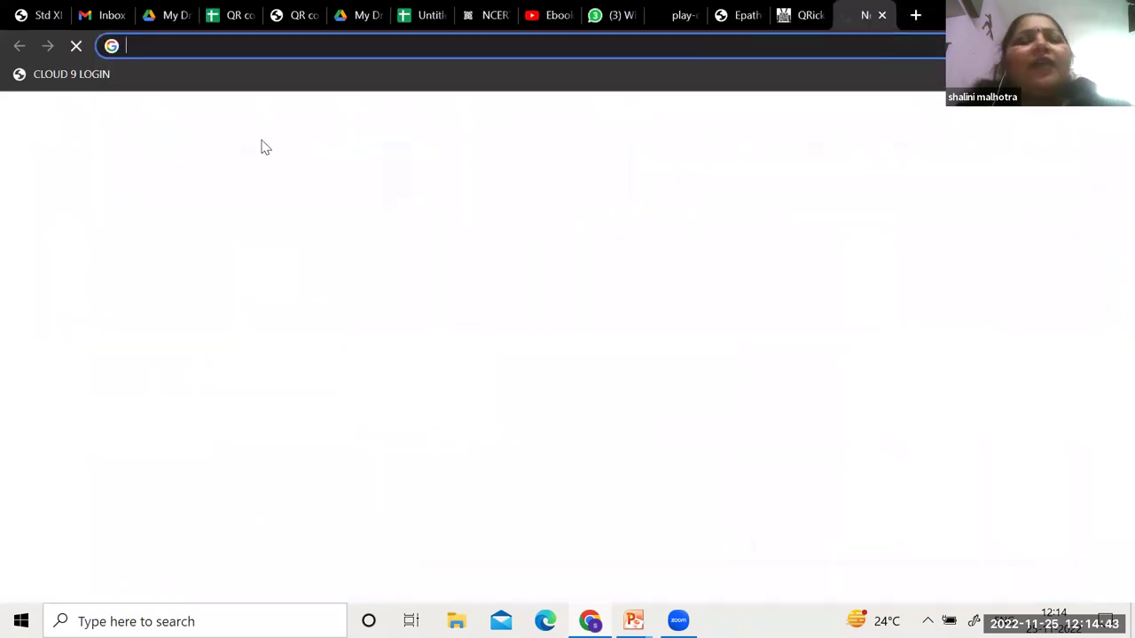
Search 'generate qr code', open the QR Code Generator site, then return to the spreadsheet
text(generate)
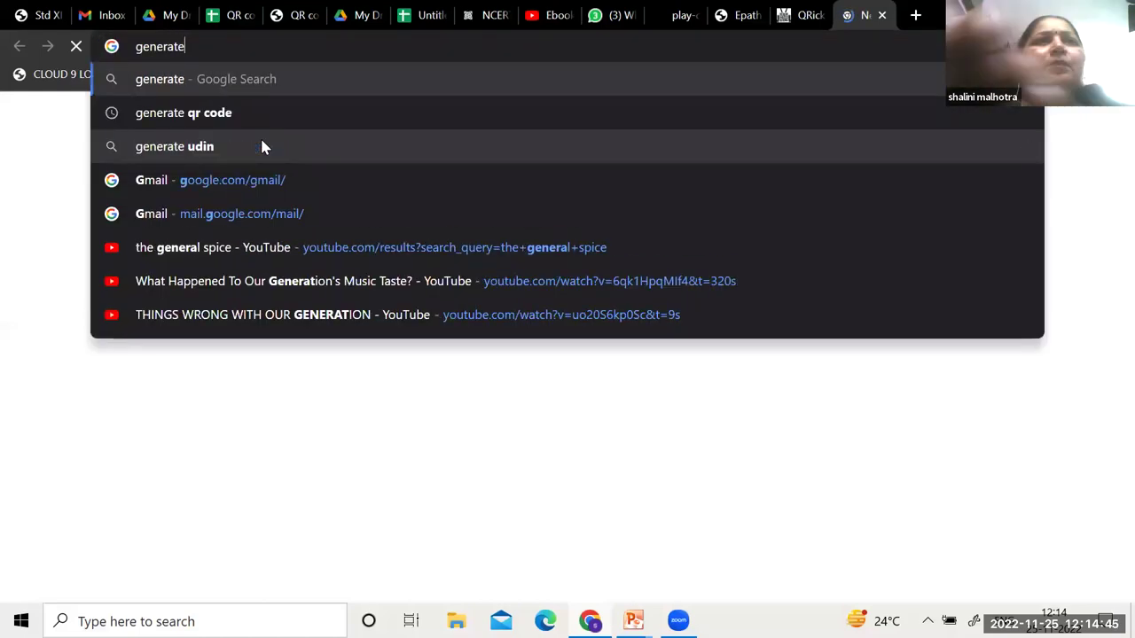
key(Down)
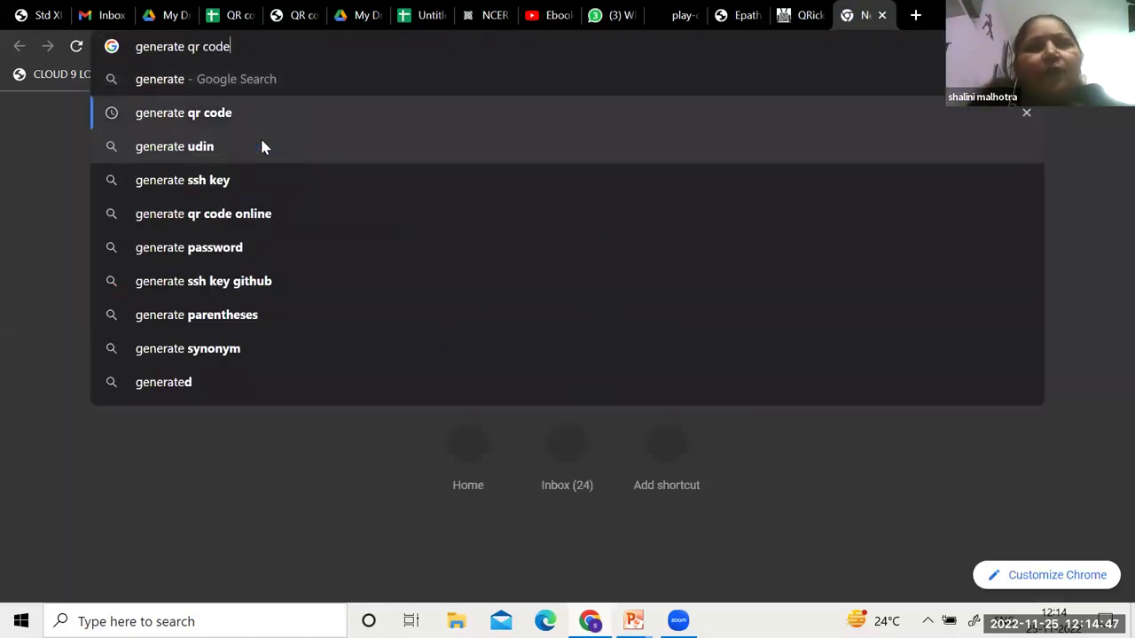
key(Return)
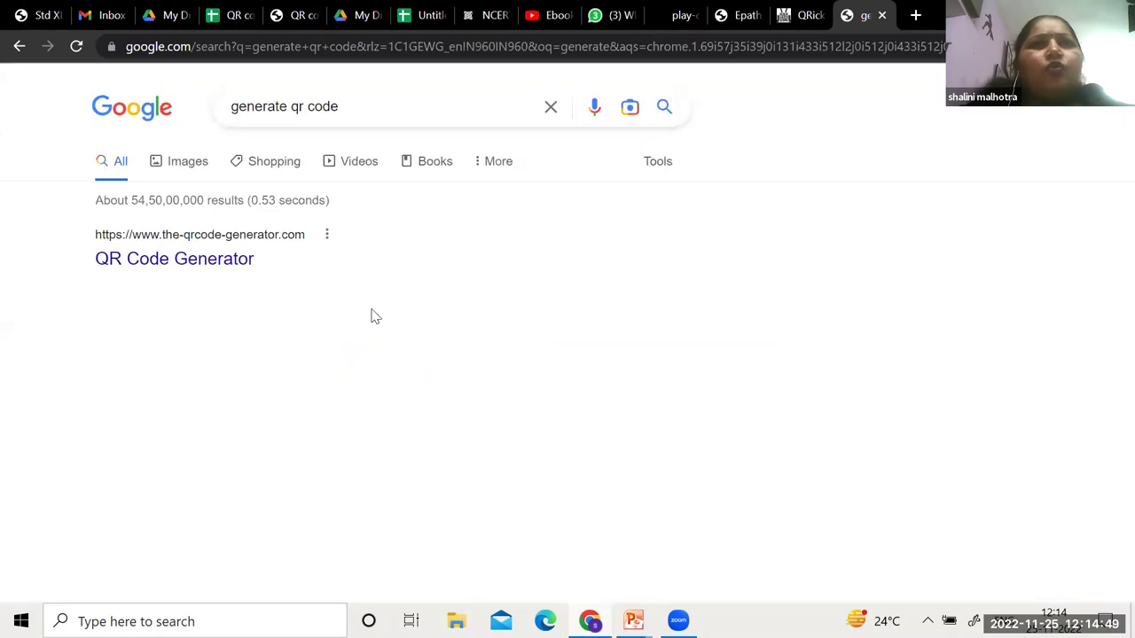
click(212, 261)
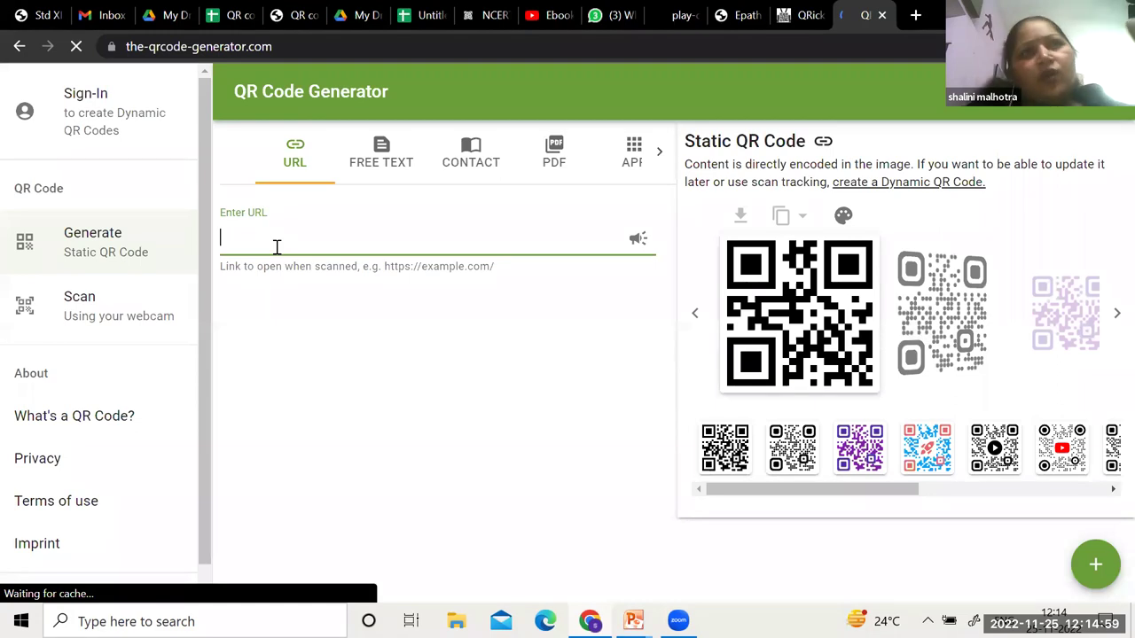
click(235, 15)
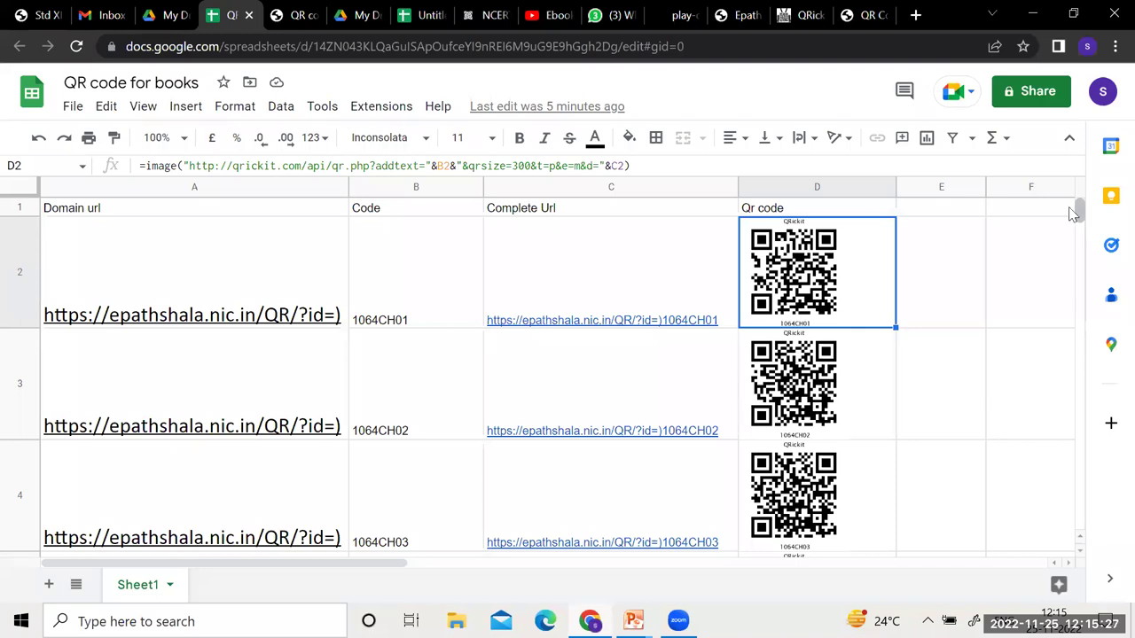
mouse_move(124, 306)
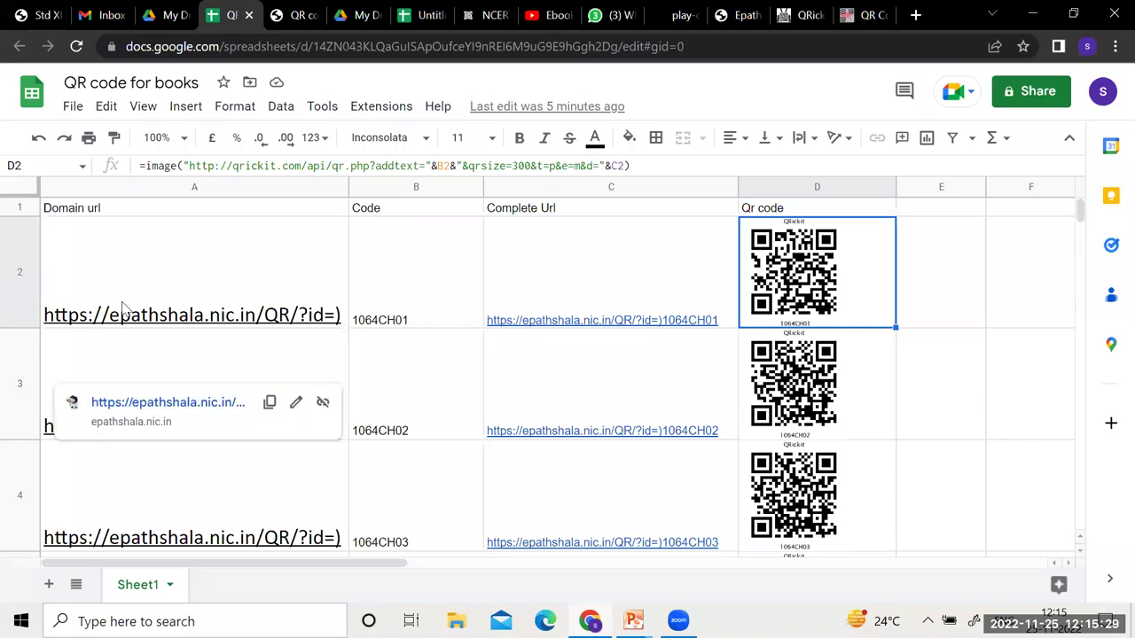
click(104, 18)
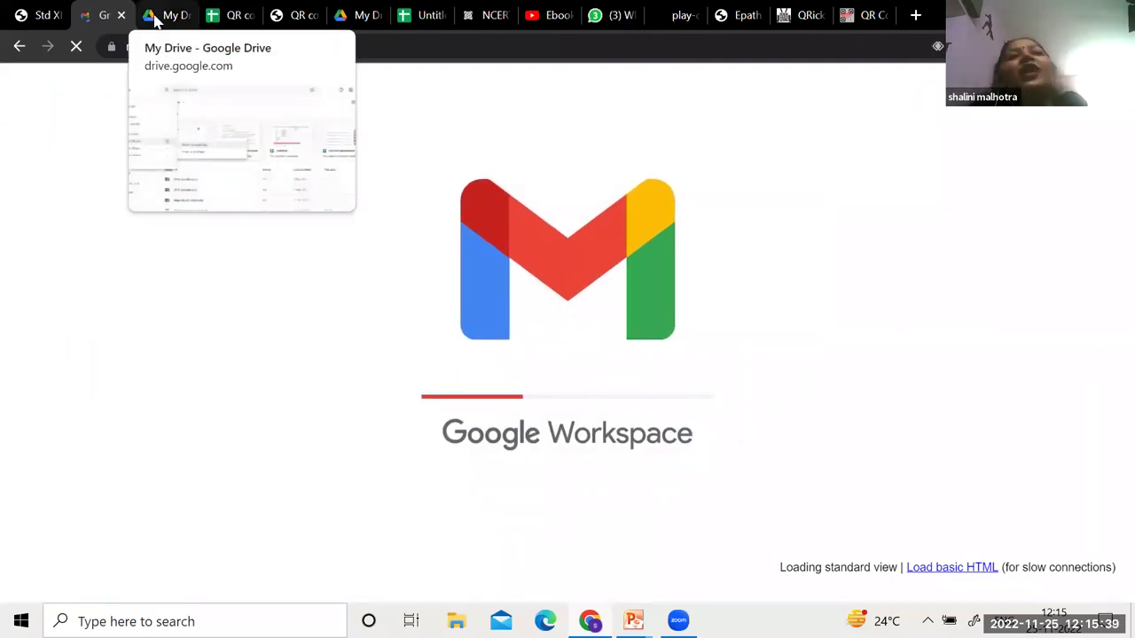
click(155, 16)
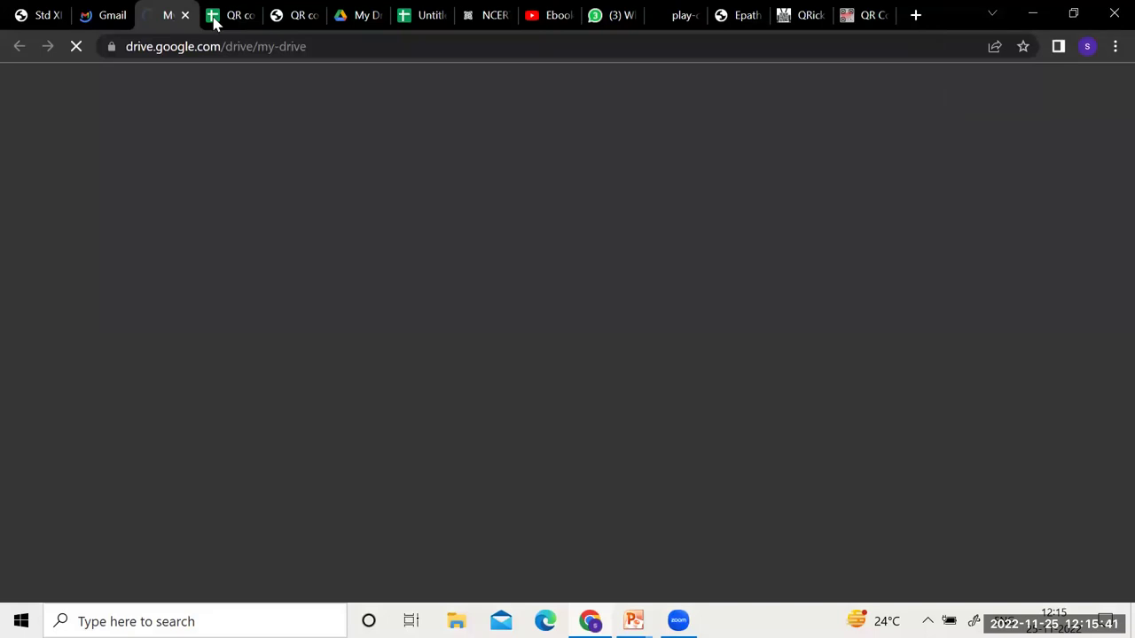
click(214, 17)
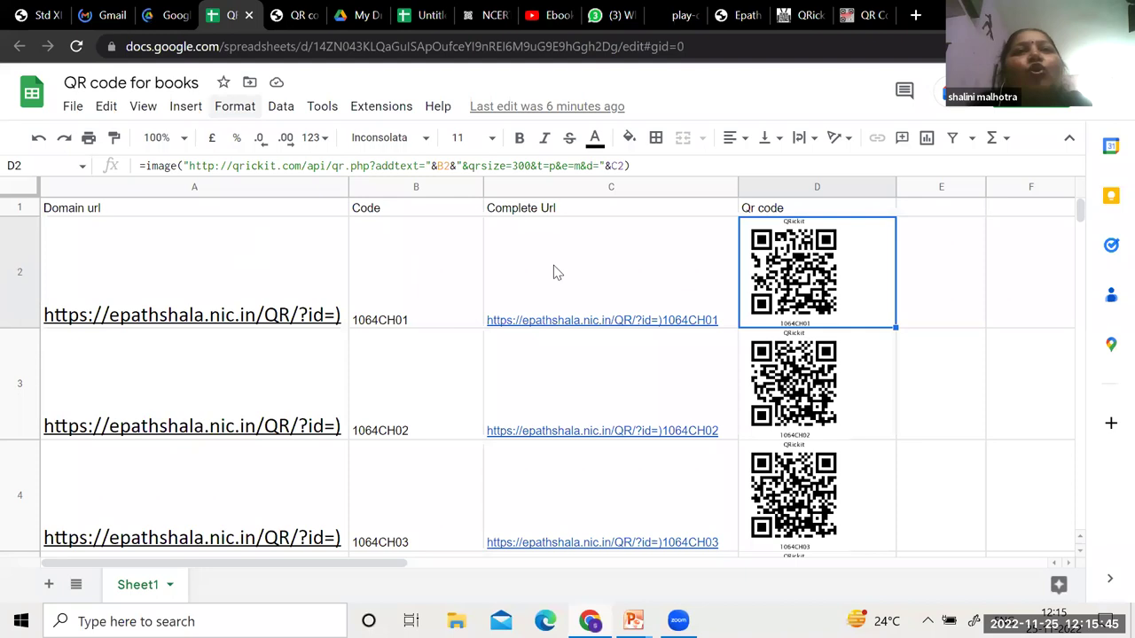
click(109, 209)
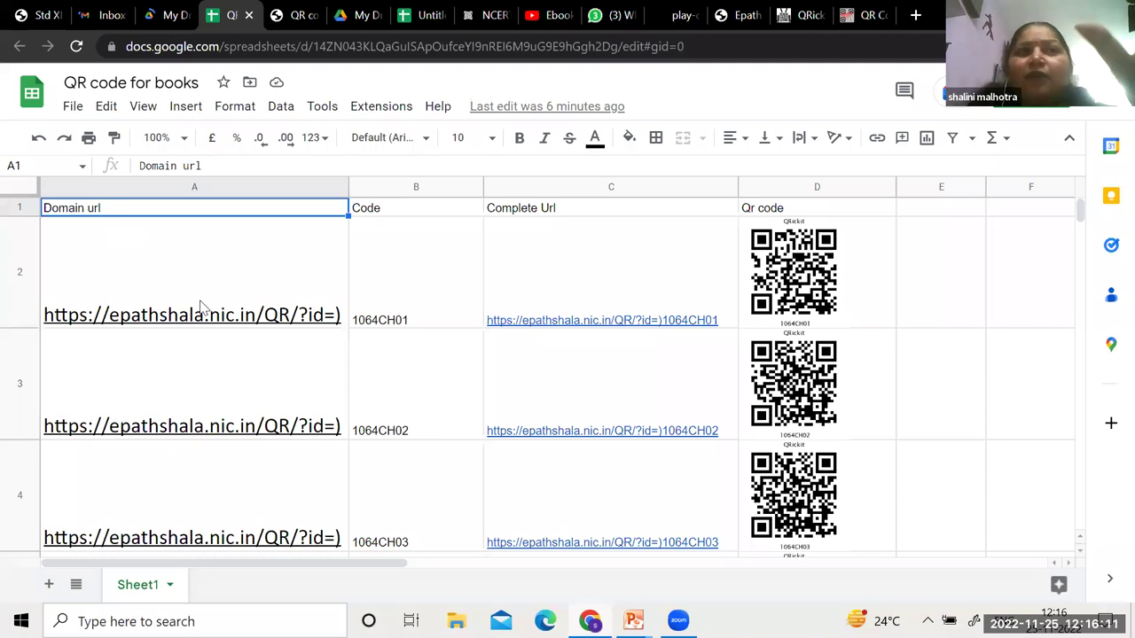
mouse_move(202, 317)
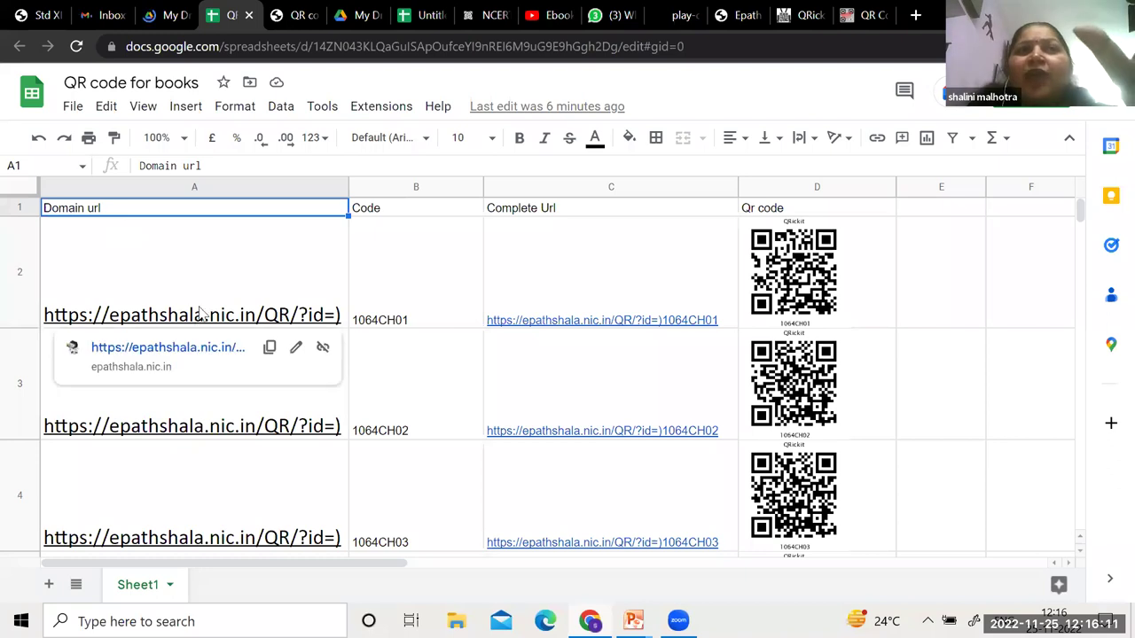
click(142, 317)
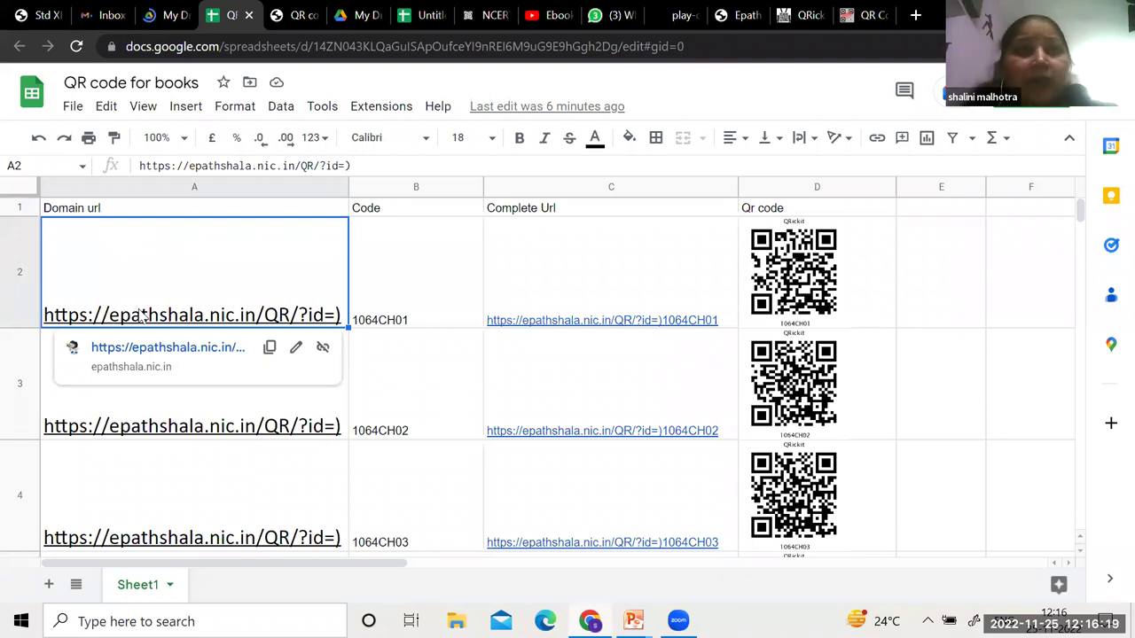
click(420, 213)
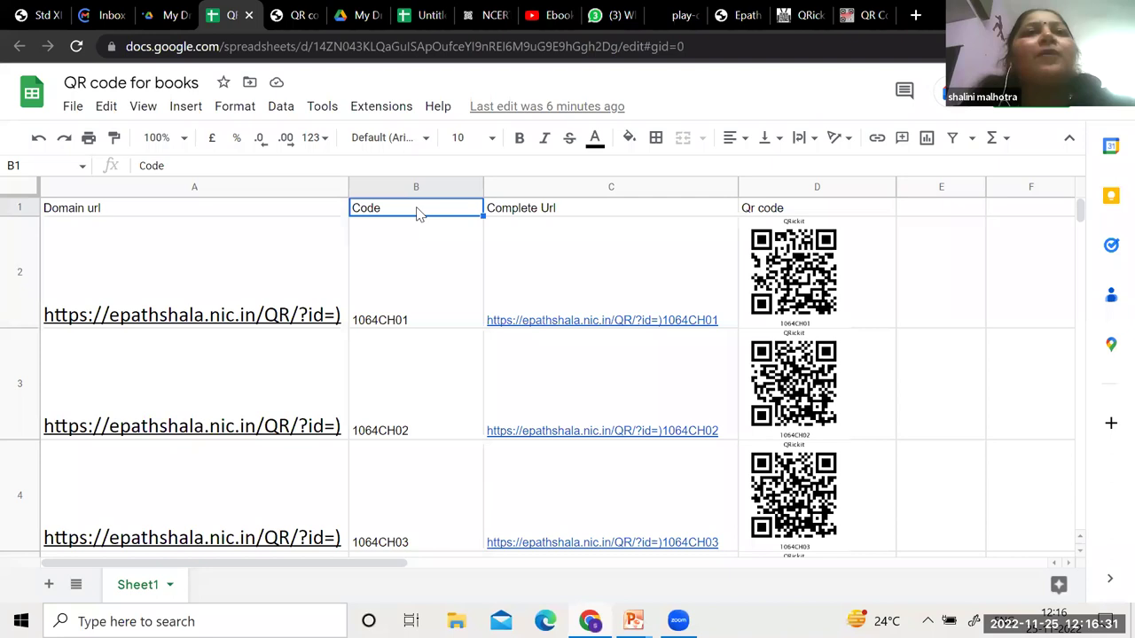
click(372, 330)
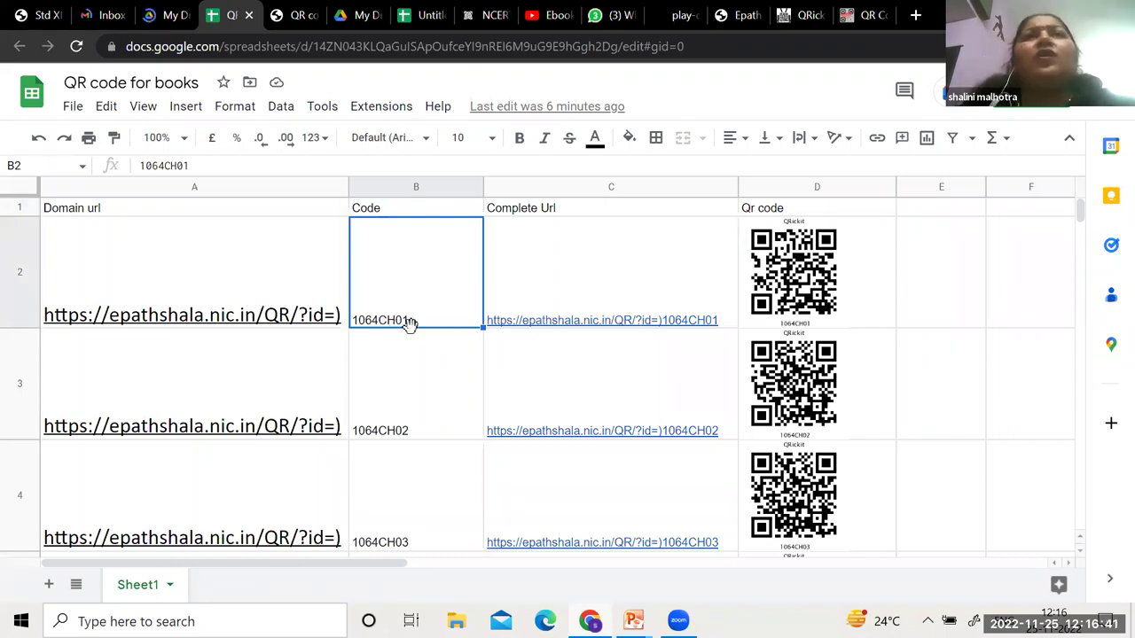
click(535, 213)
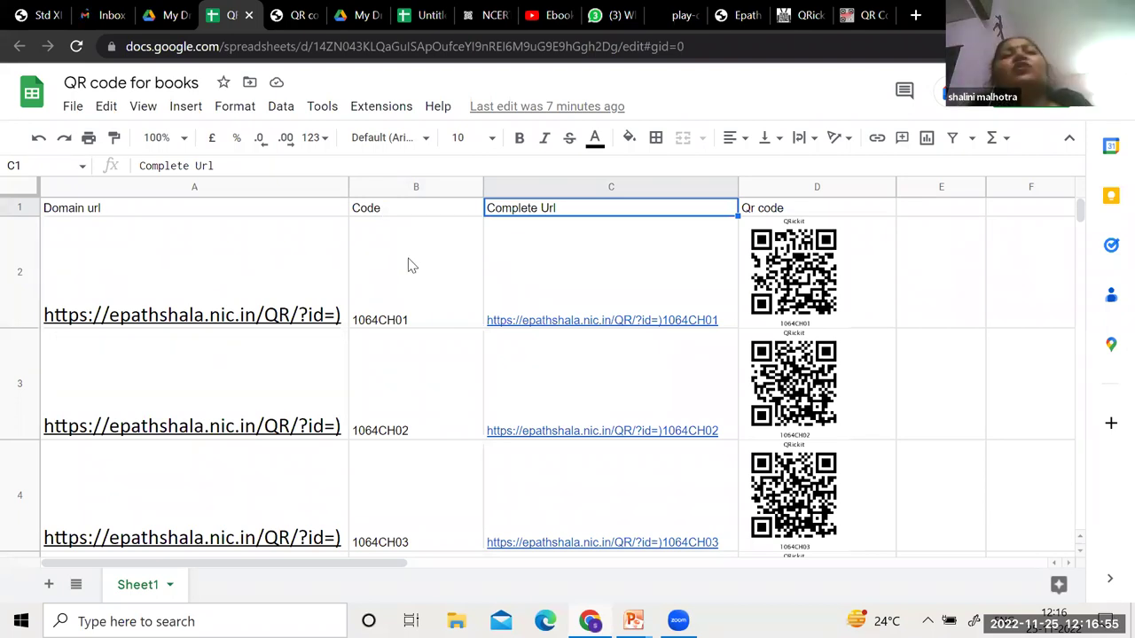
click(524, 270)
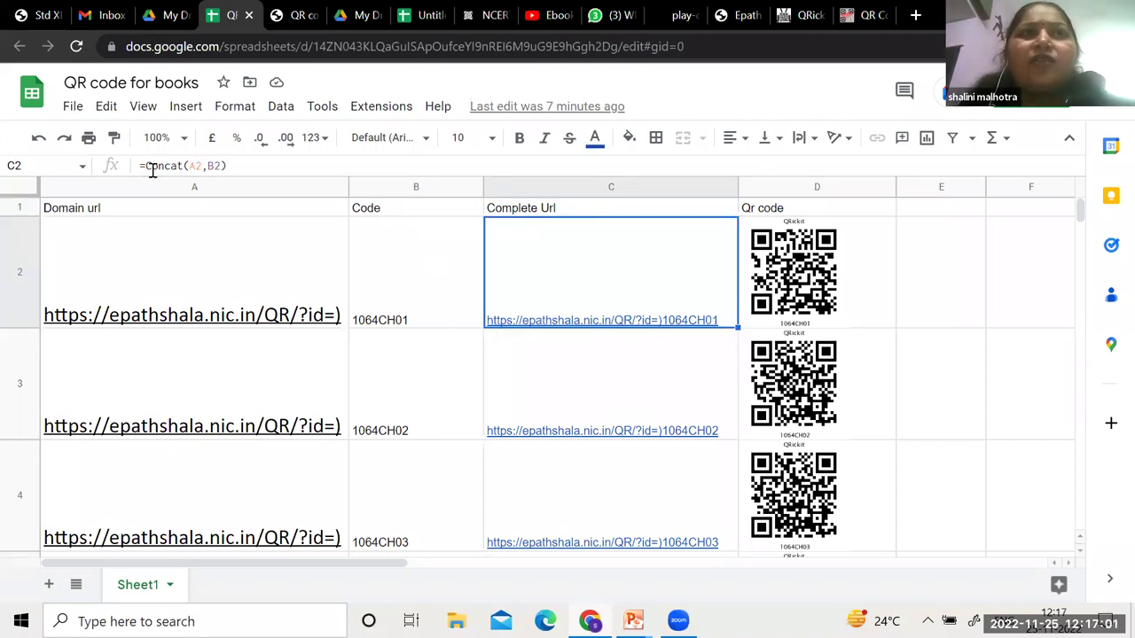
triple_click(229, 165)
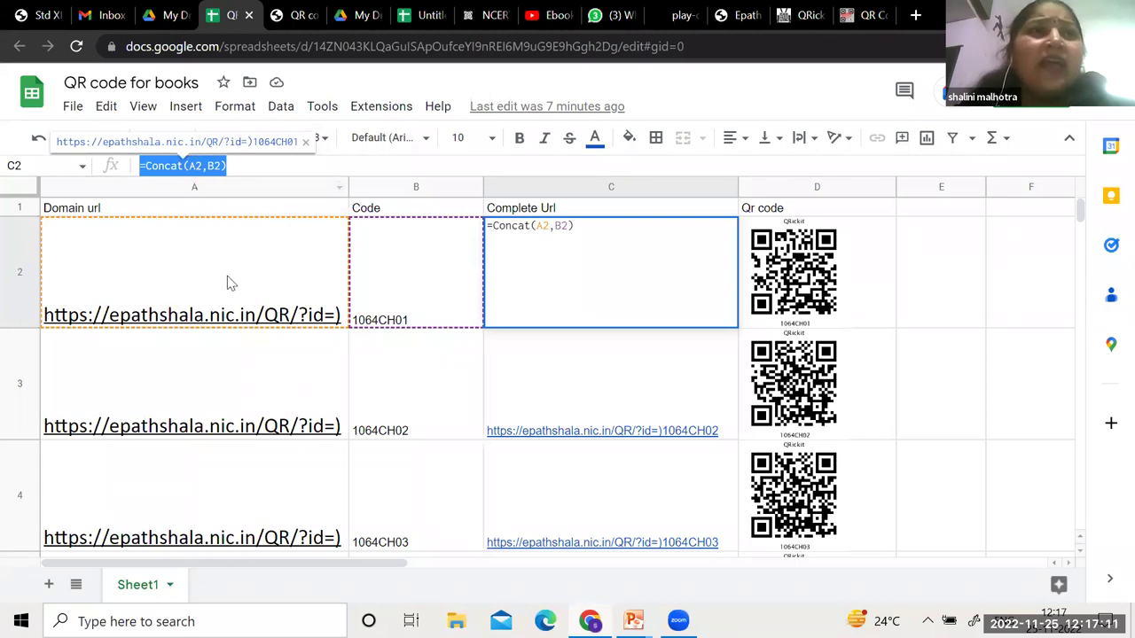
click(418, 286)
click(530, 284)
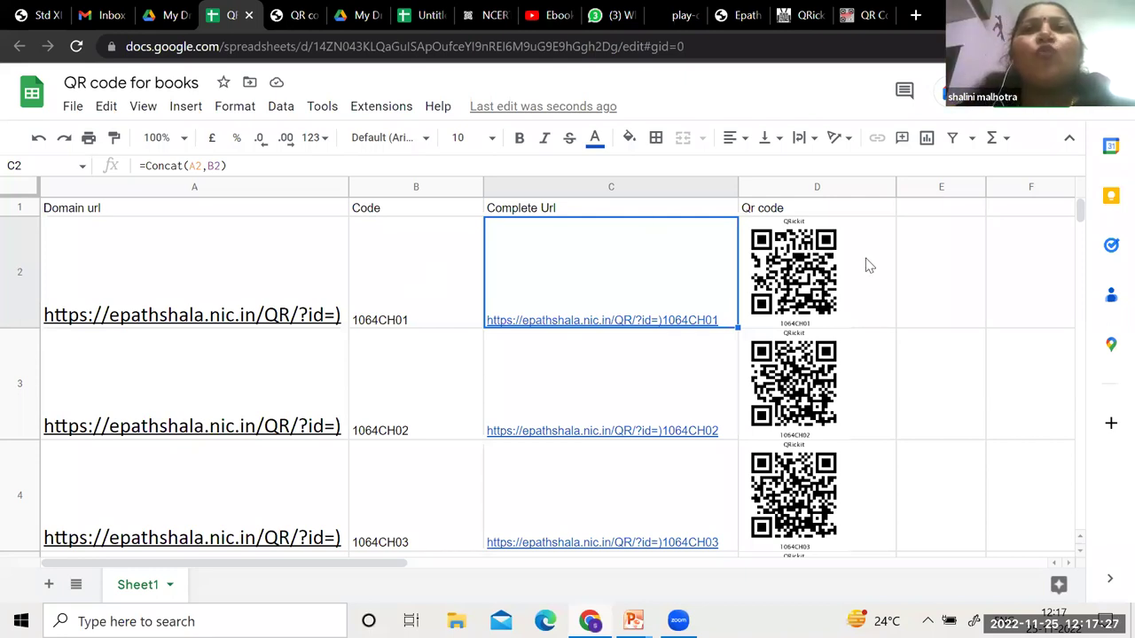
key(Right)
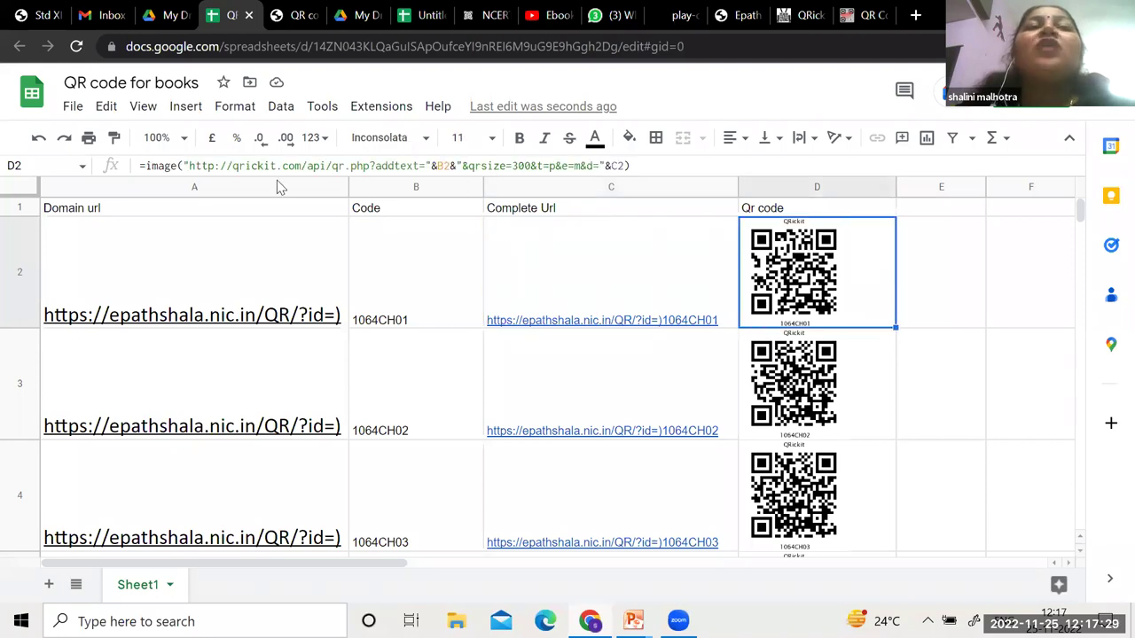
Highlight qrickit.com/api in D2's formula, then switch to the QRickit website
drag(234, 166, 326, 166)
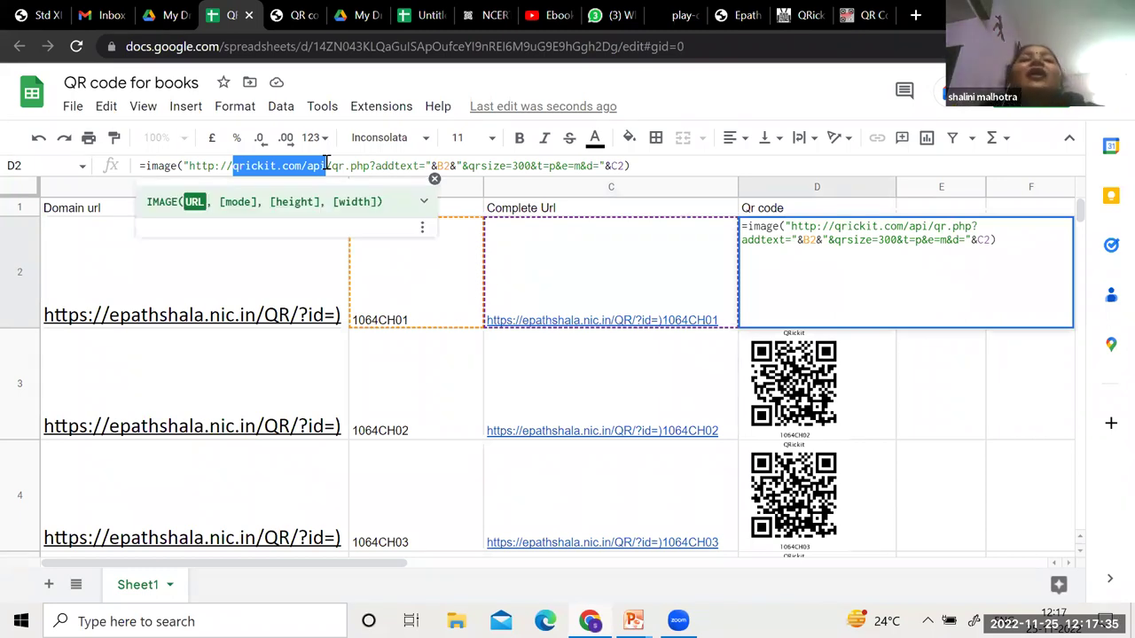
click(782, 21)
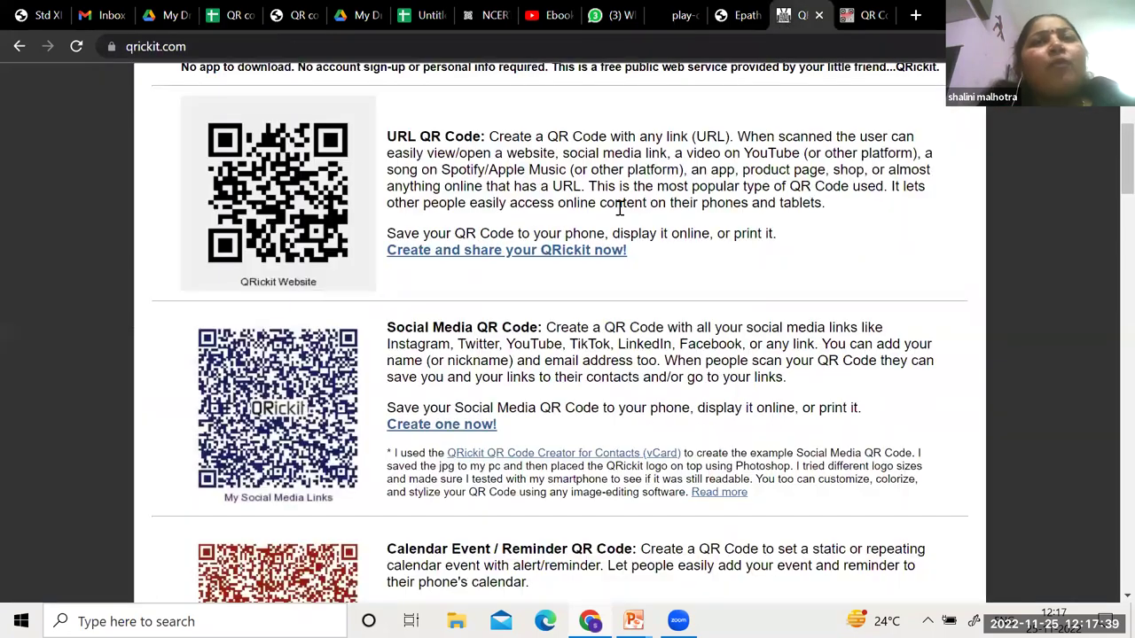
Scroll to the top of QRickit's introduction, then return to the QR code for books sheet
scroll(619, 205, up, 1)
scroll(618, 206, up, 3)
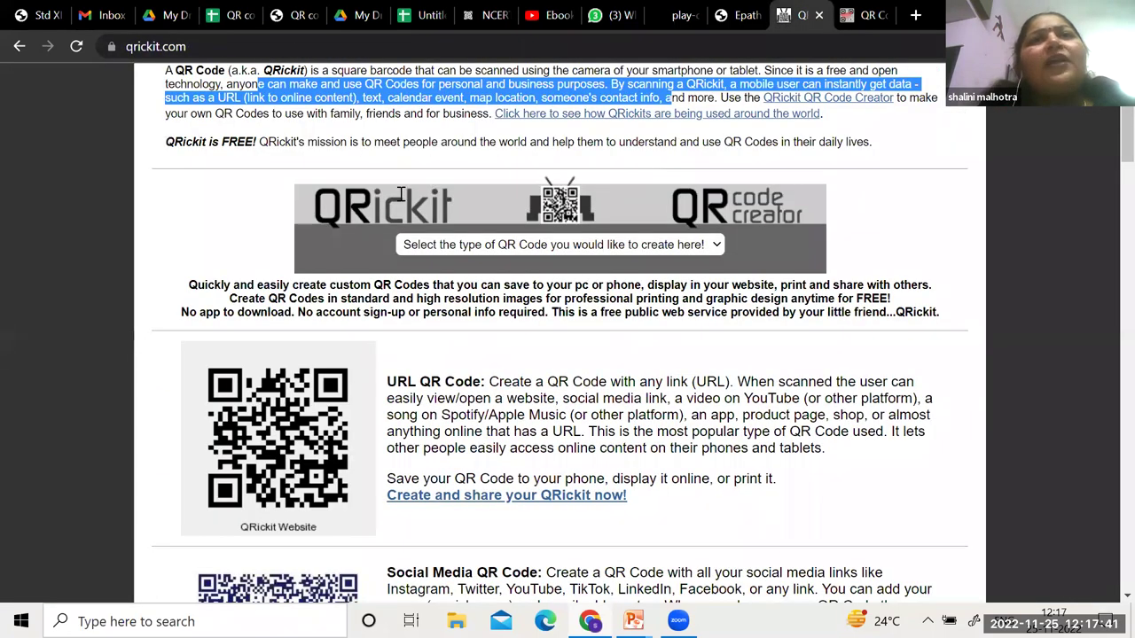
scroll(399, 195, up, 2)
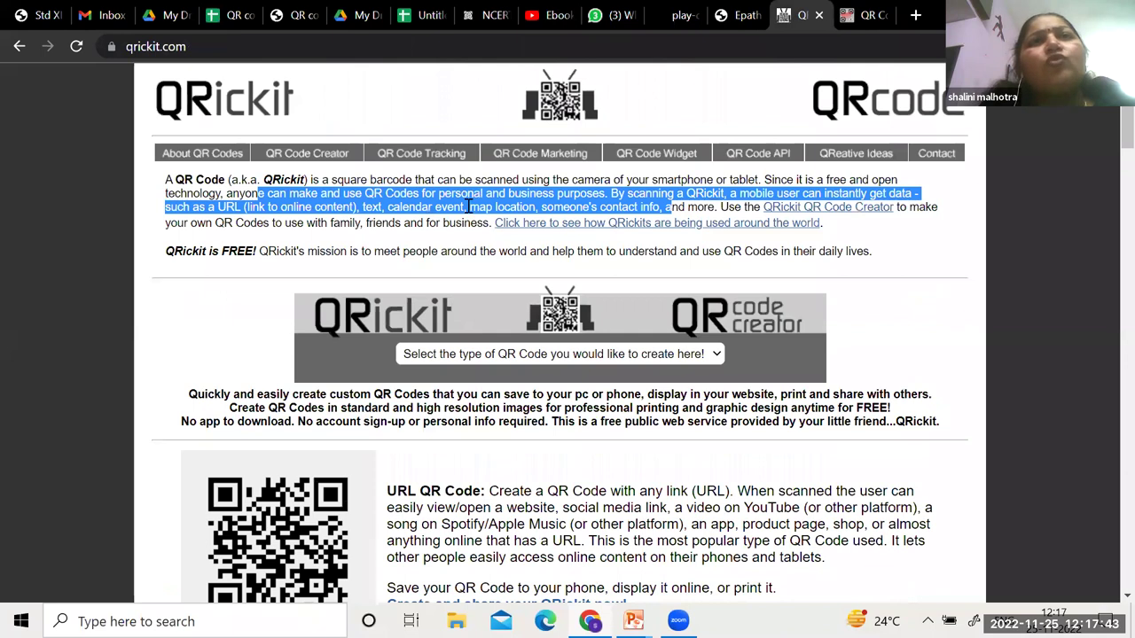
click(227, 16)
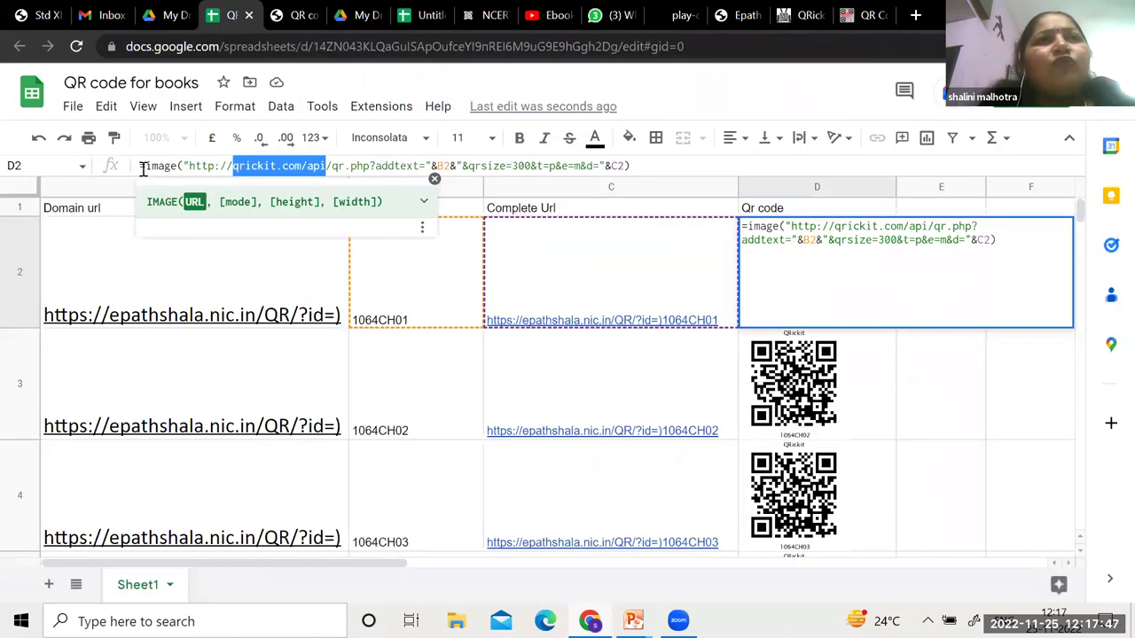
Highlight the =image function, qrickit.com/api address and size settings in D2's formula, then select A2
drag(140, 165, 176, 164)
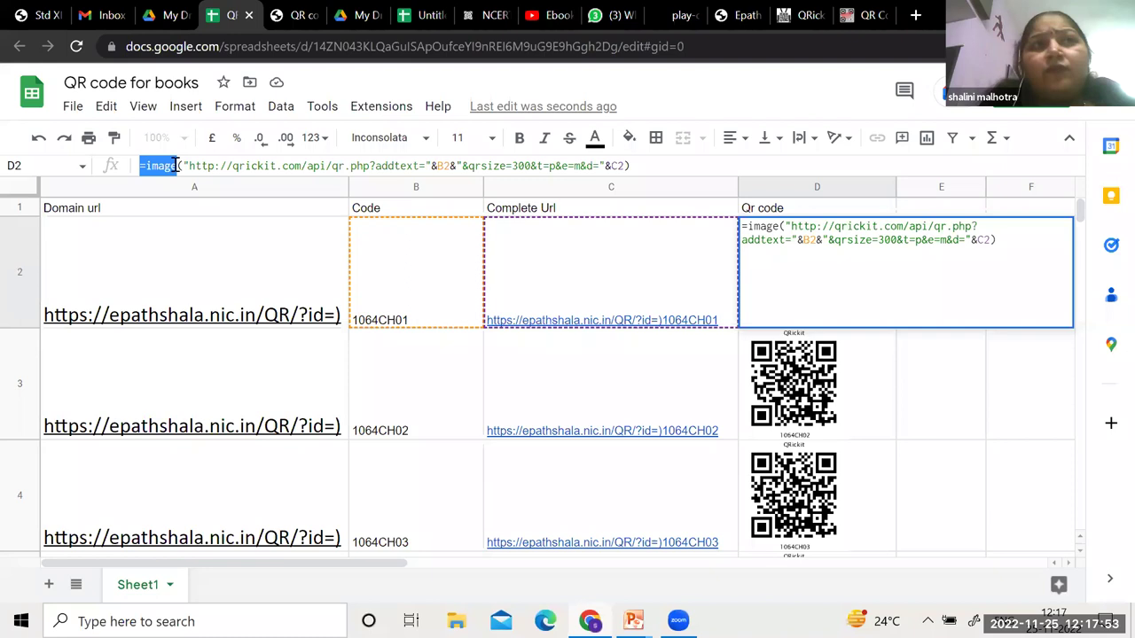
drag(220, 165, 453, 165)
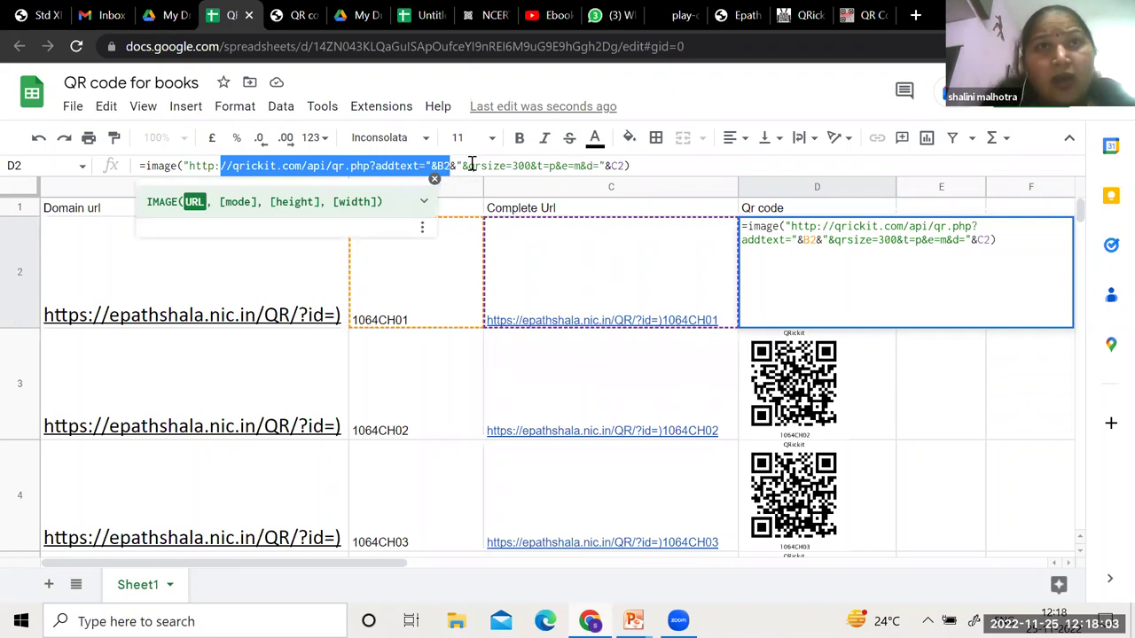
drag(475, 165, 626, 165)
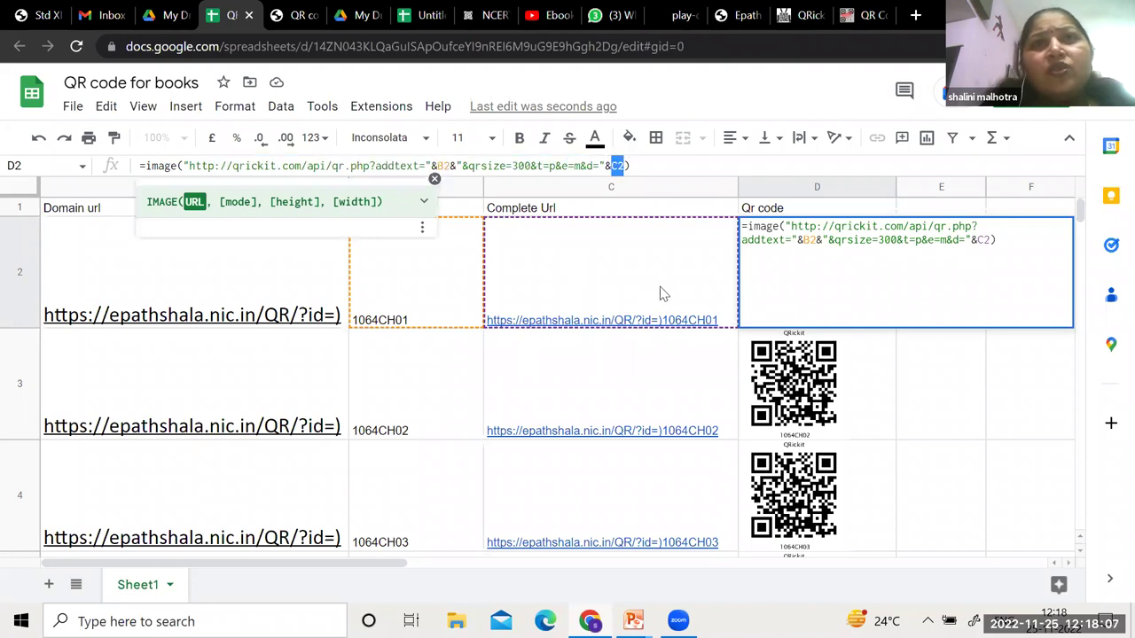
click(928, 370)
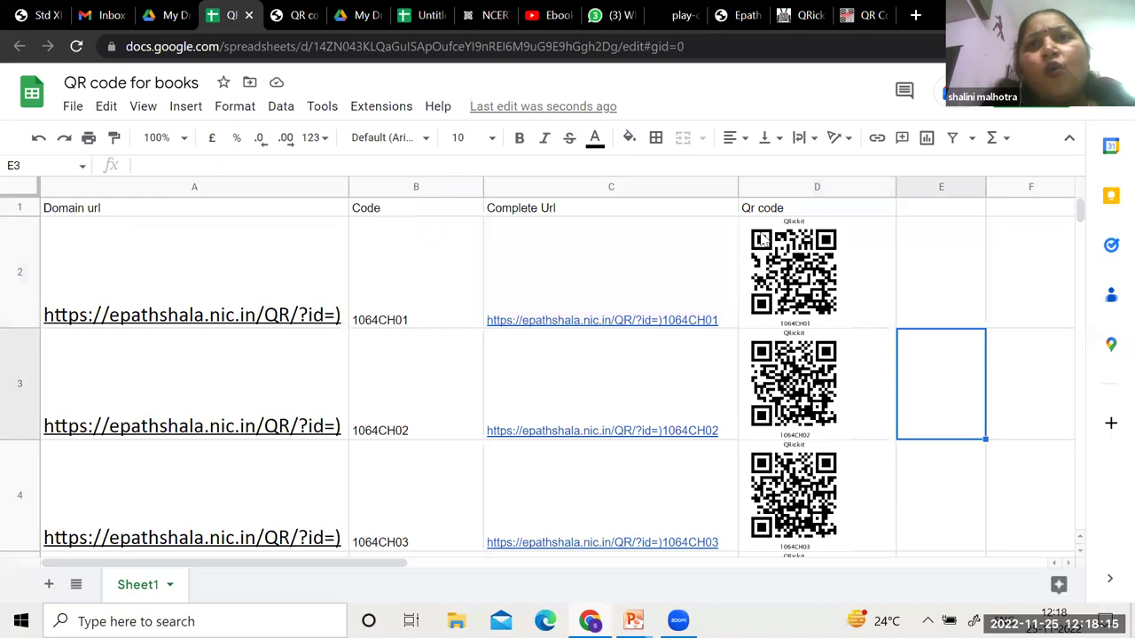
mouse_move(568, 272)
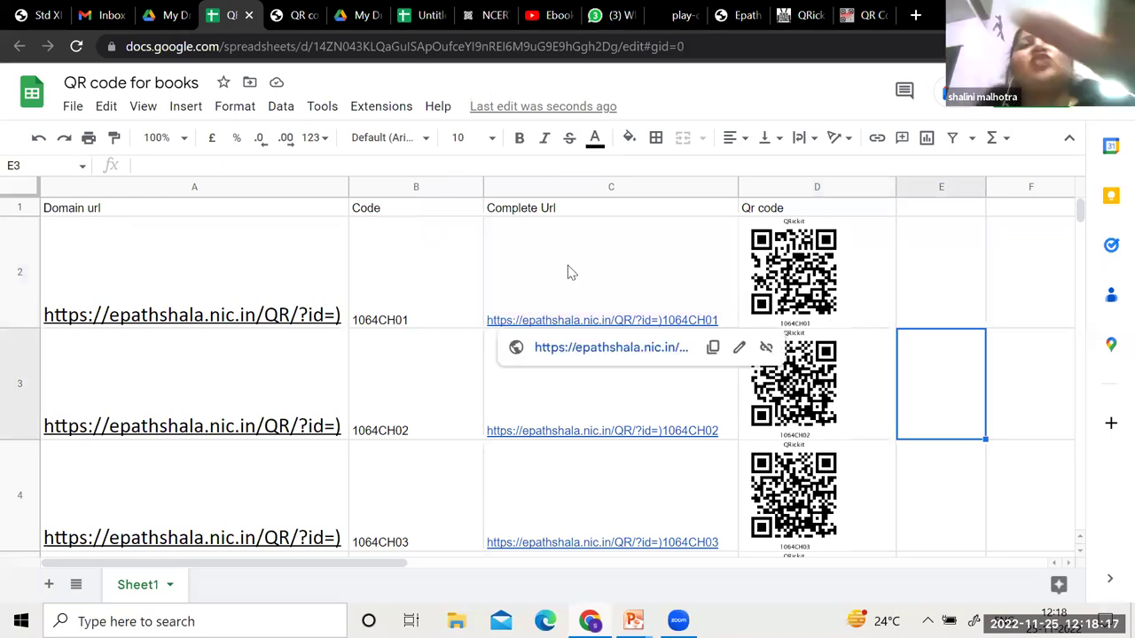
click(347, 326)
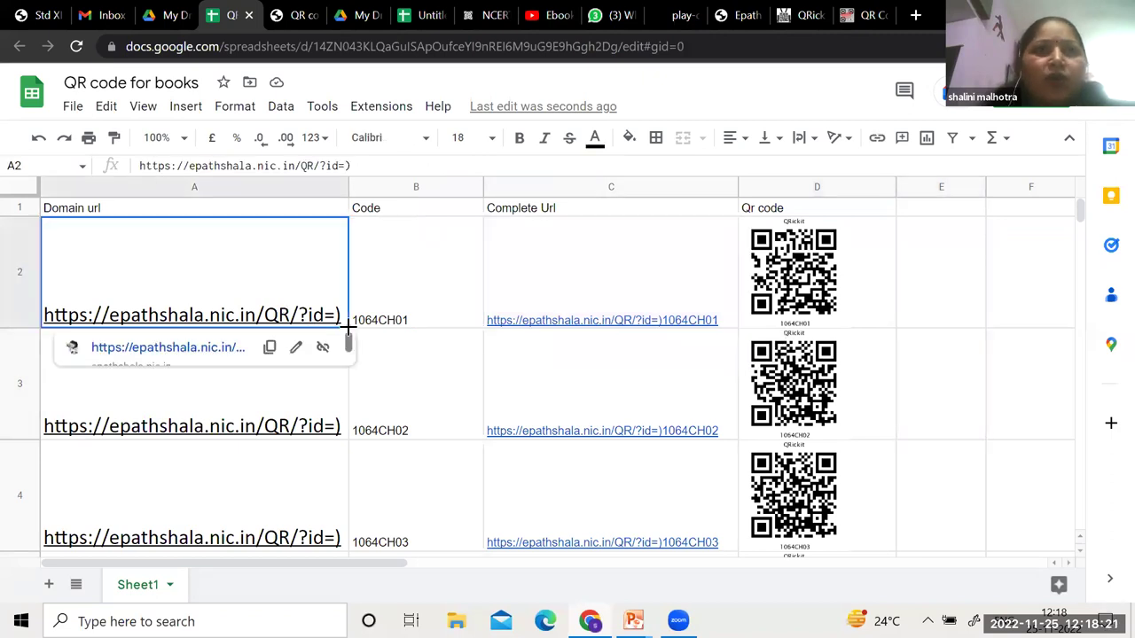
Copy the domain URL from A2 into A3 with the fill handle, then select D2's QR code formula
mouse_move(346, 385)
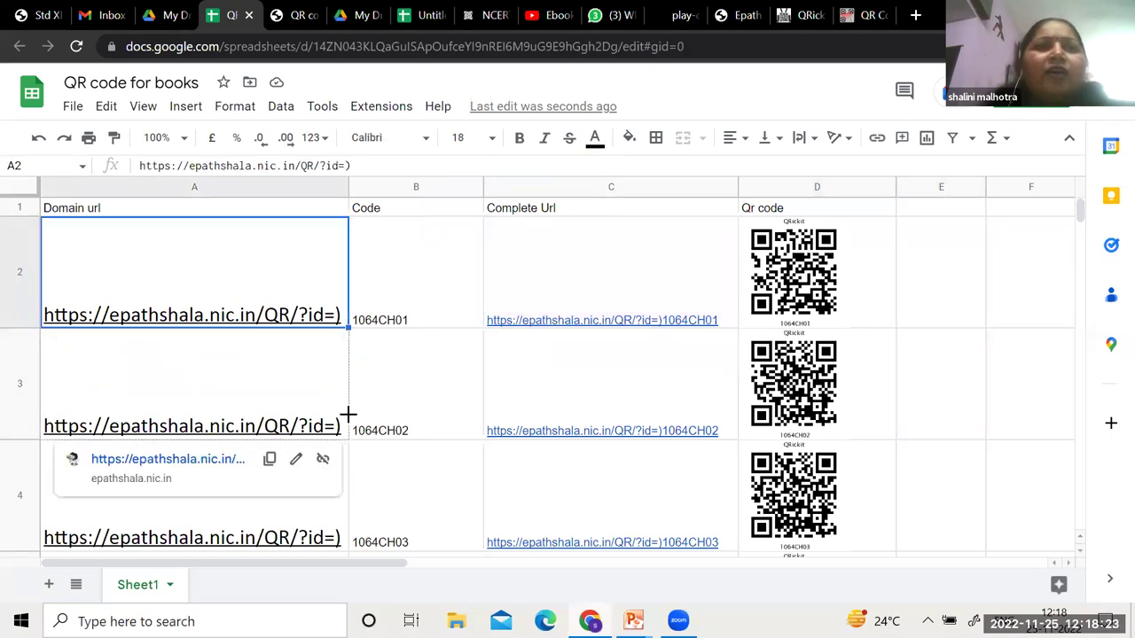
drag(346, 414, 347, 405)
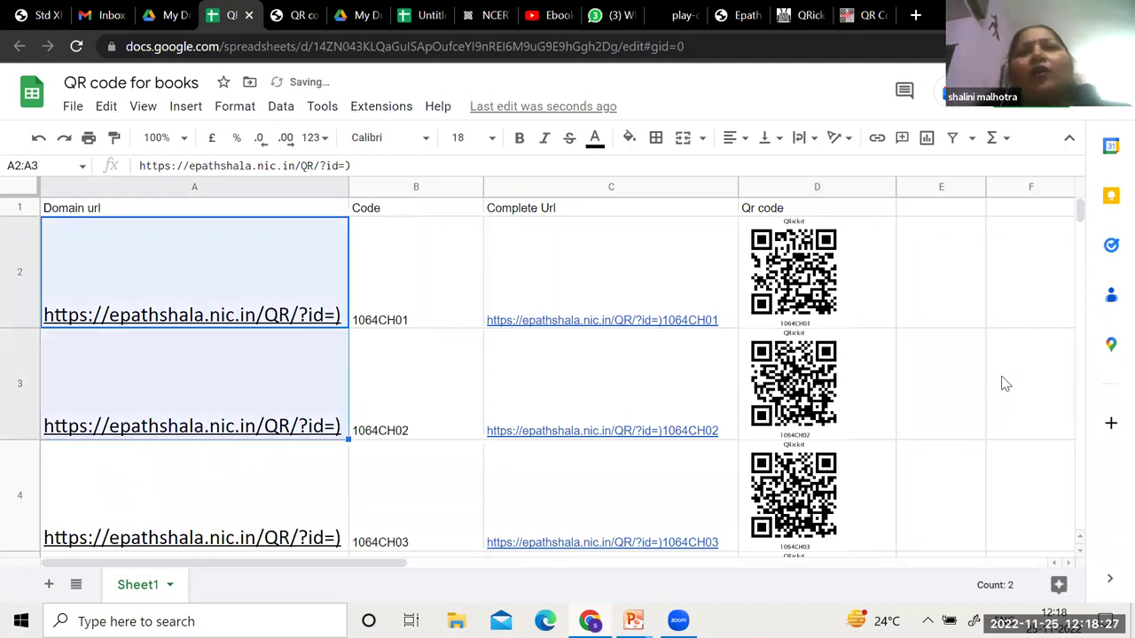
scroll(1005, 383, down, 2)
scroll(1005, 383, down, 11)
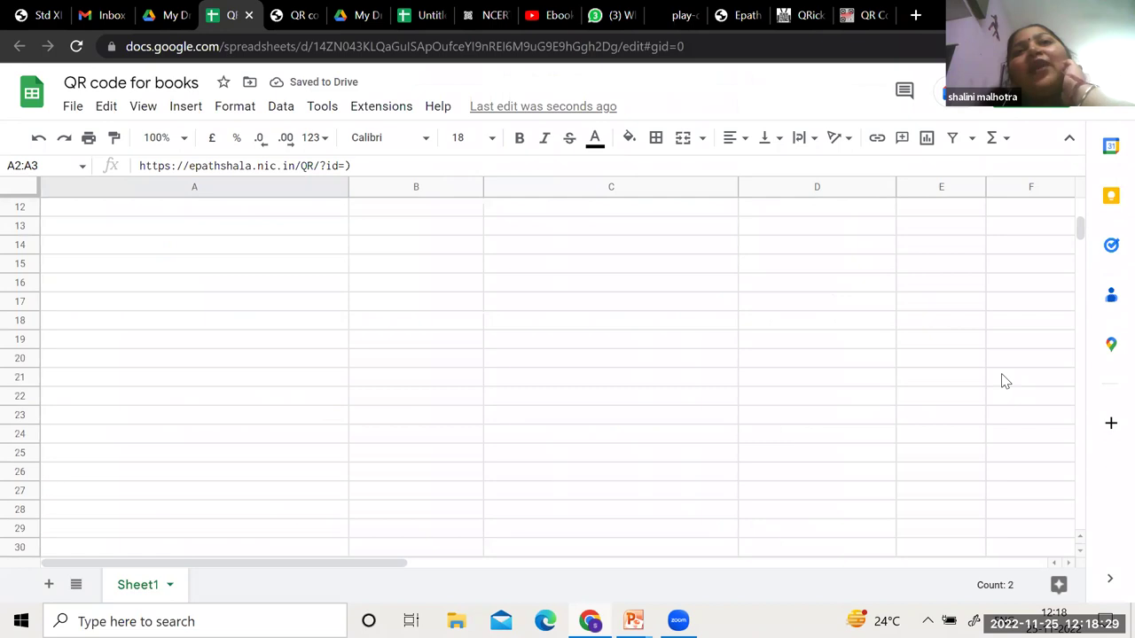
scroll(1005, 381, up, 7)
scroll(1005, 381, up, 3)
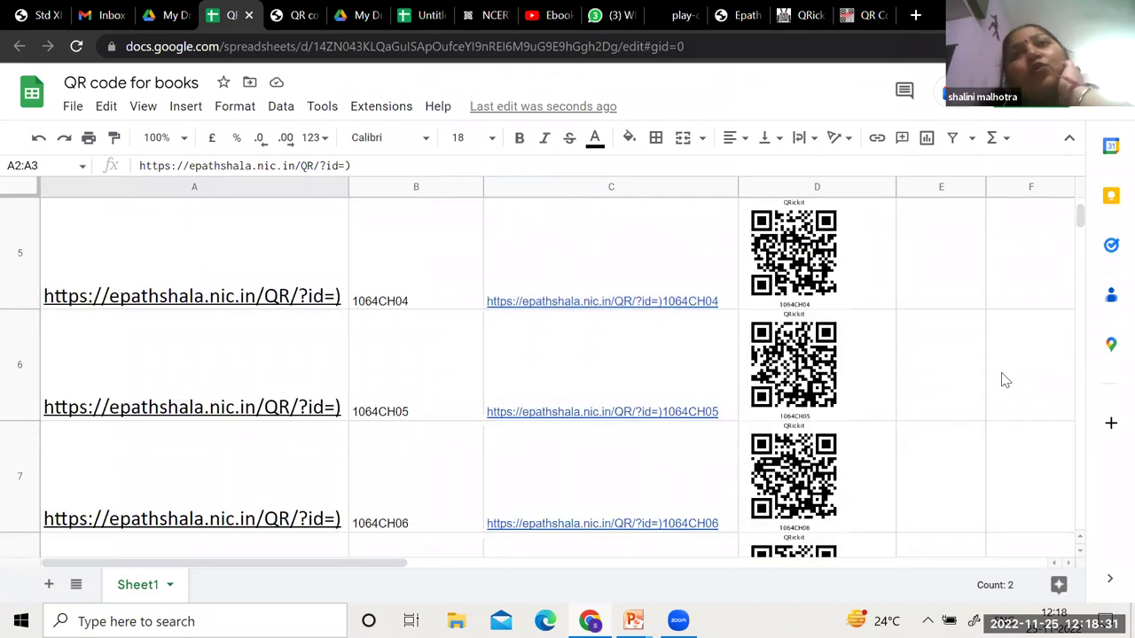
scroll(1006, 381, up, 3)
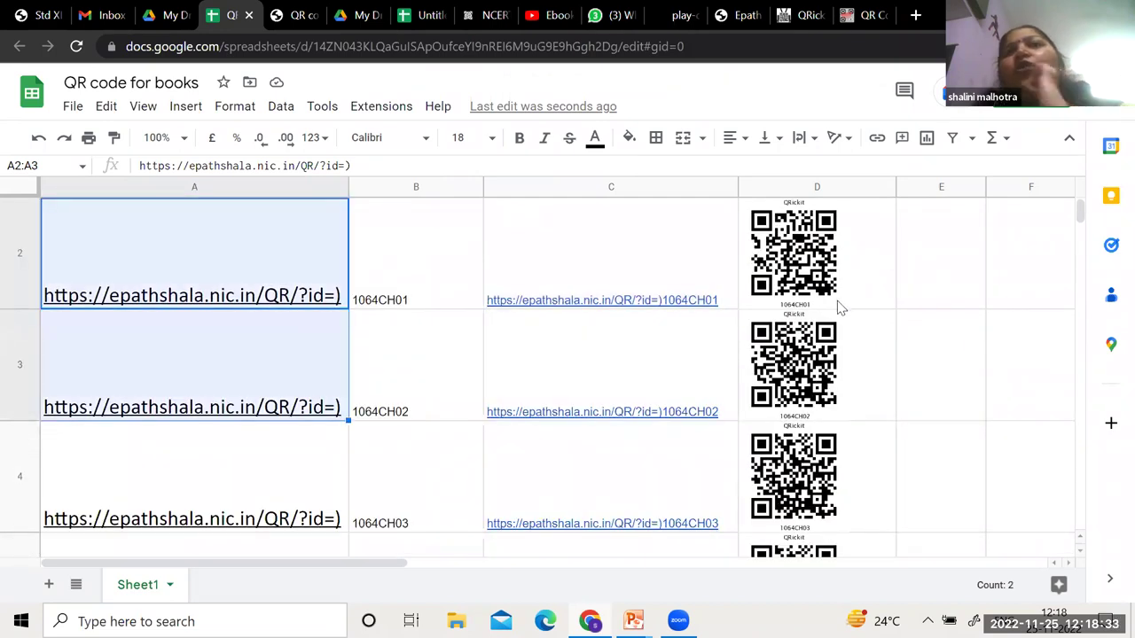
click(855, 292)
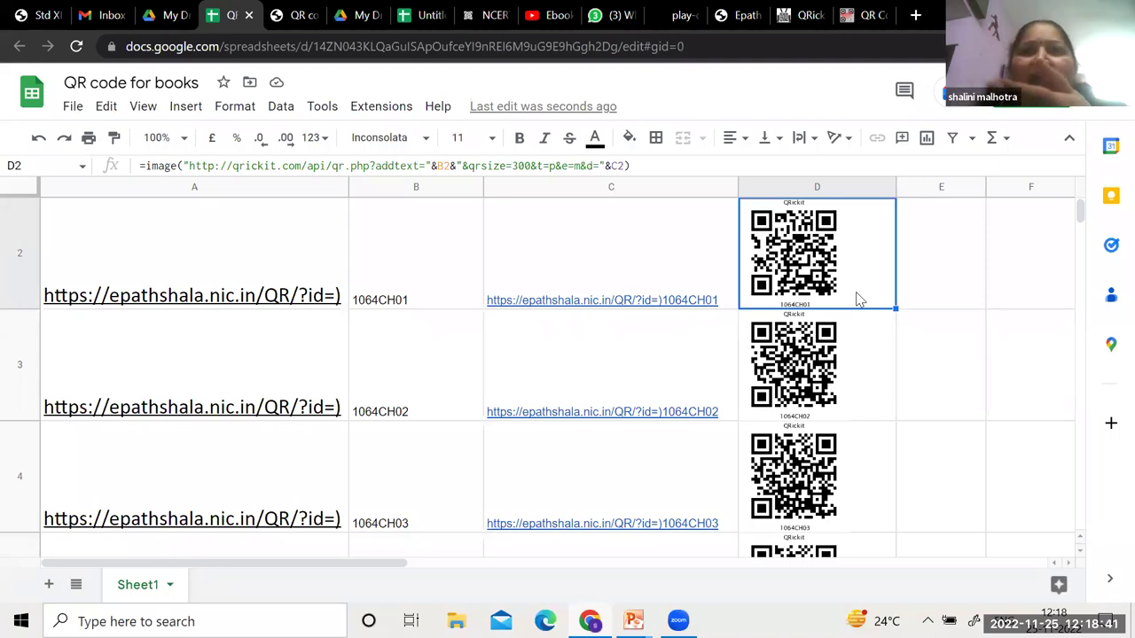
Start exporting the sheet as PDF, abandon the export, and highlight the QR formula's parameters
click(74, 107)
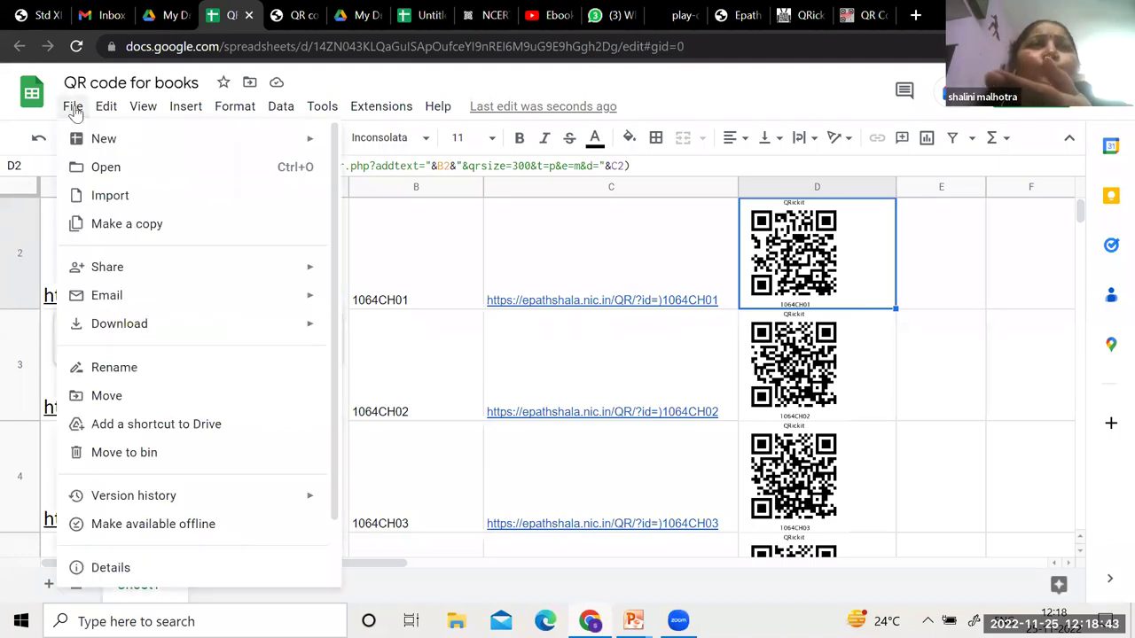
mouse_move(133, 325)
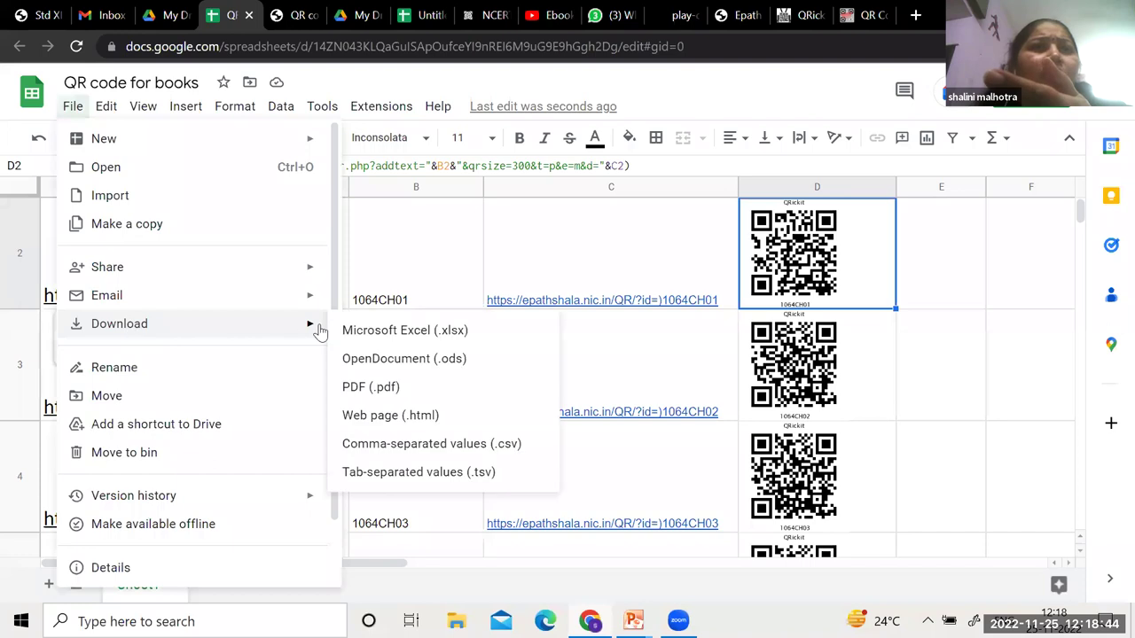
click(390, 393)
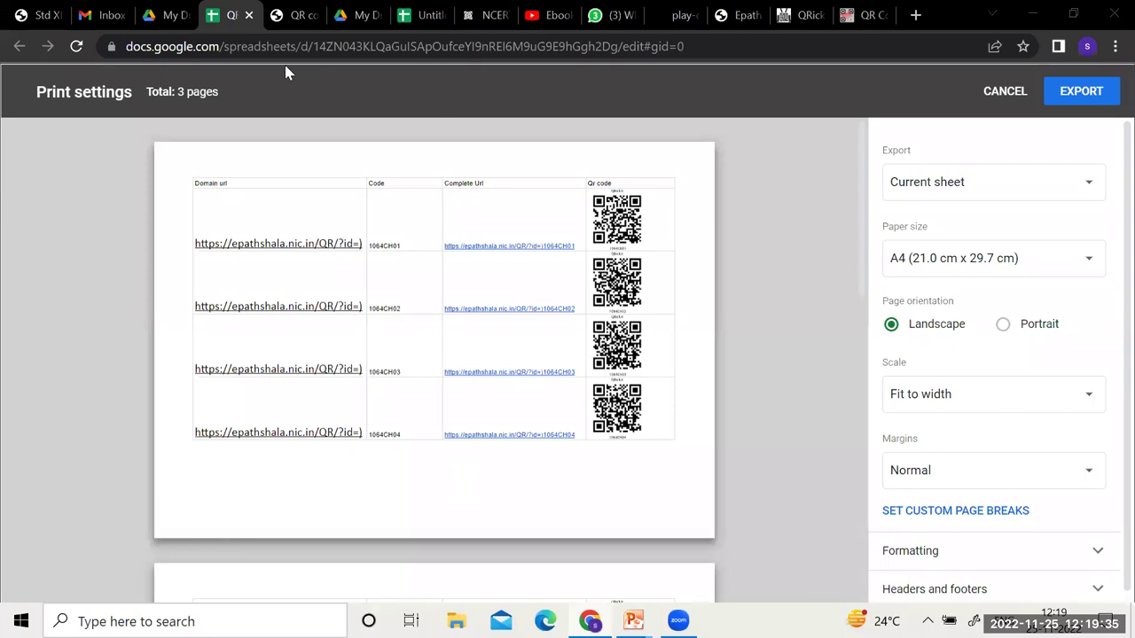
click(986, 93)
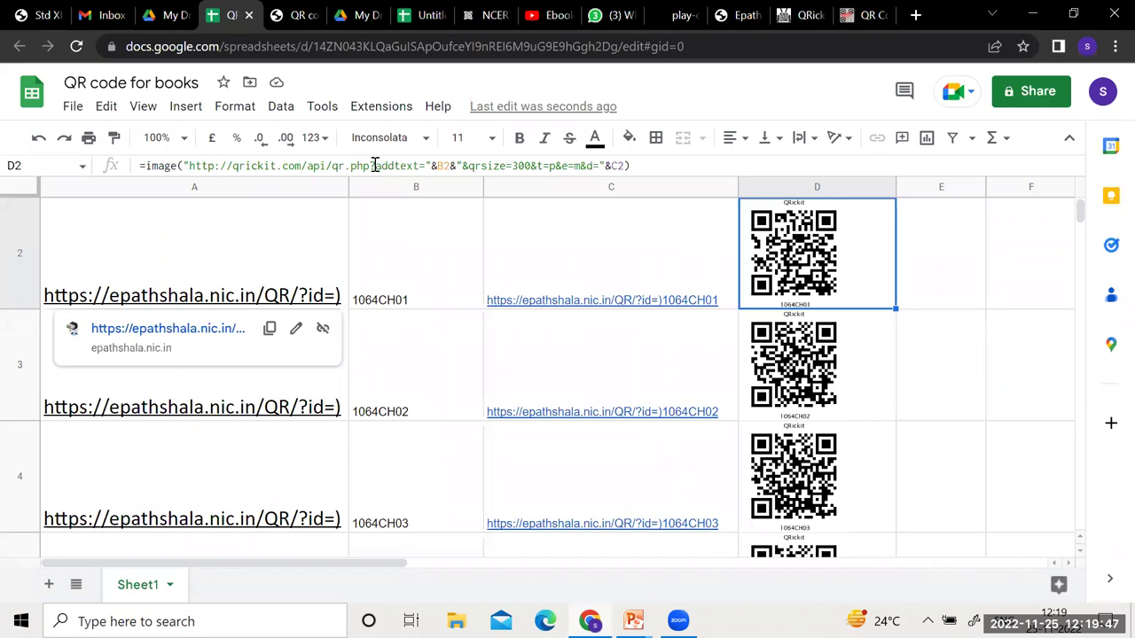
drag(403, 166, 632, 164)
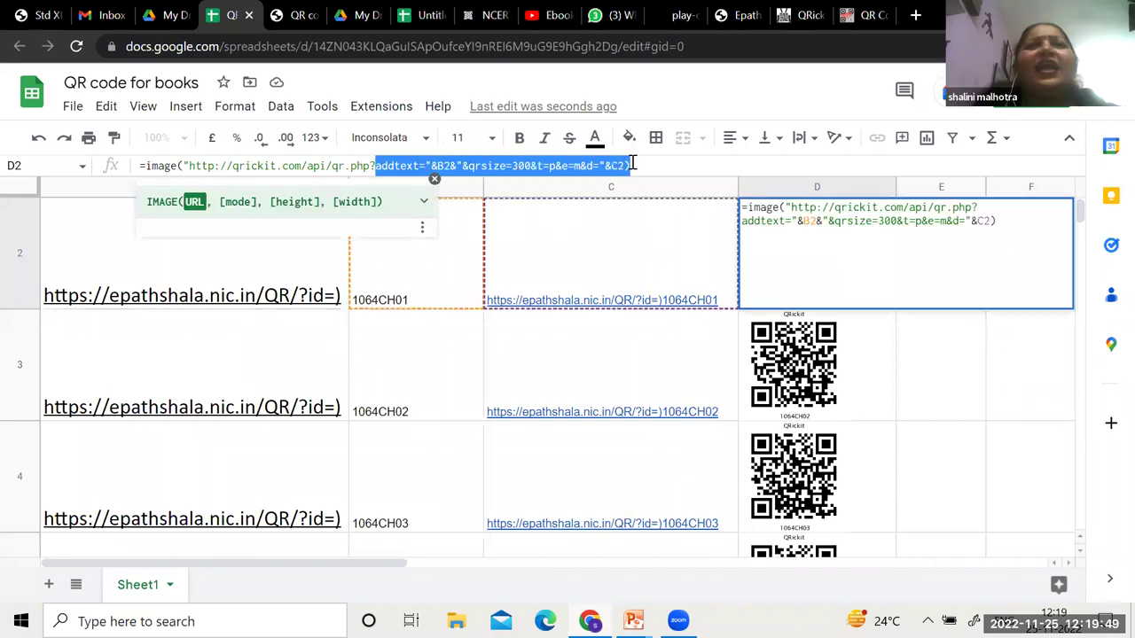
click(800, 15)
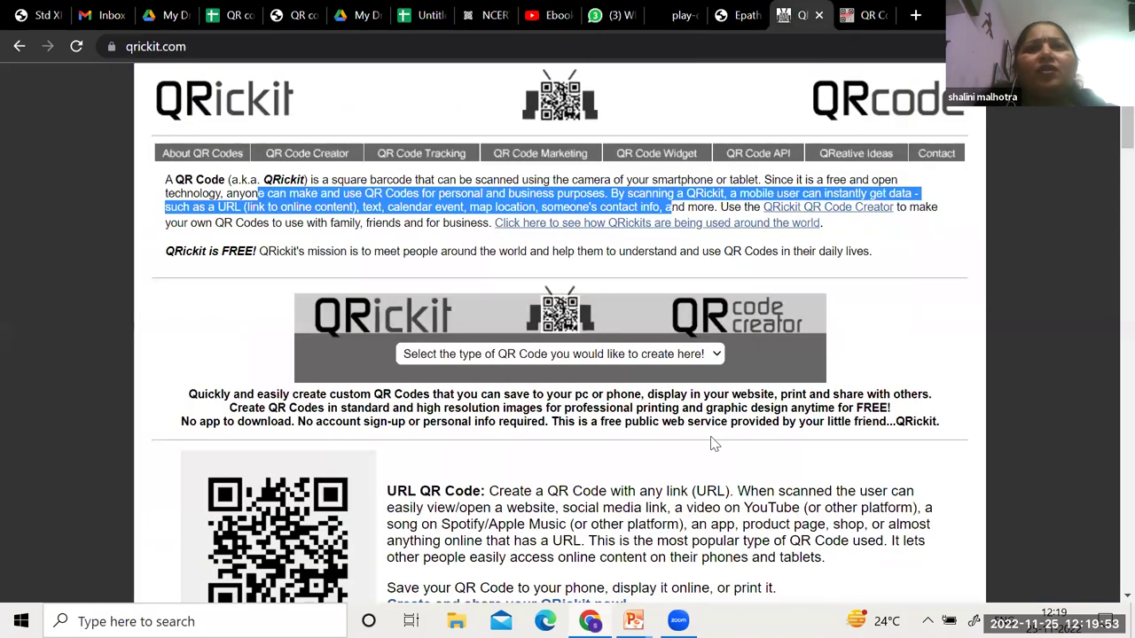
scroll(712, 446, down, 2)
scroll(712, 446, down, 6)
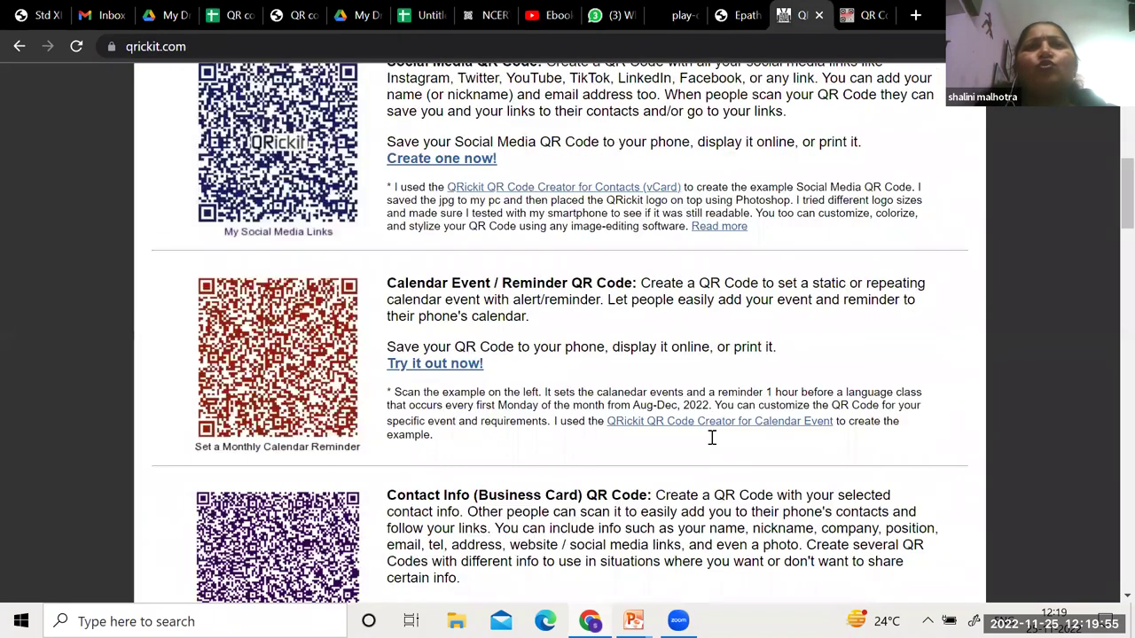
scroll(712, 437, up, 4)
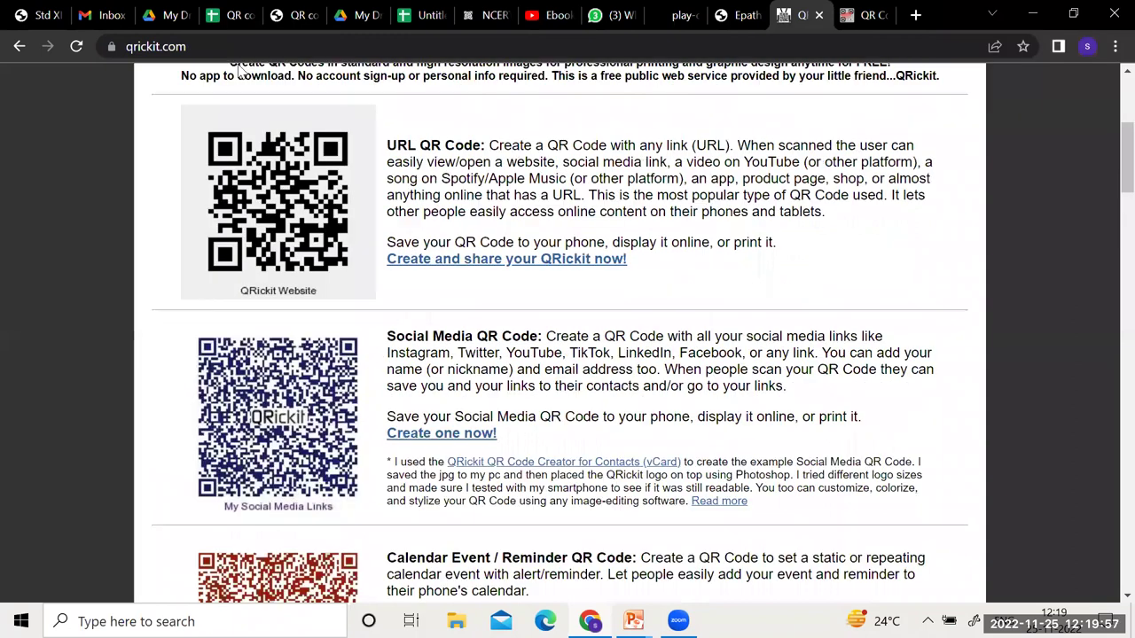
scroll(241, 71, up, 4)
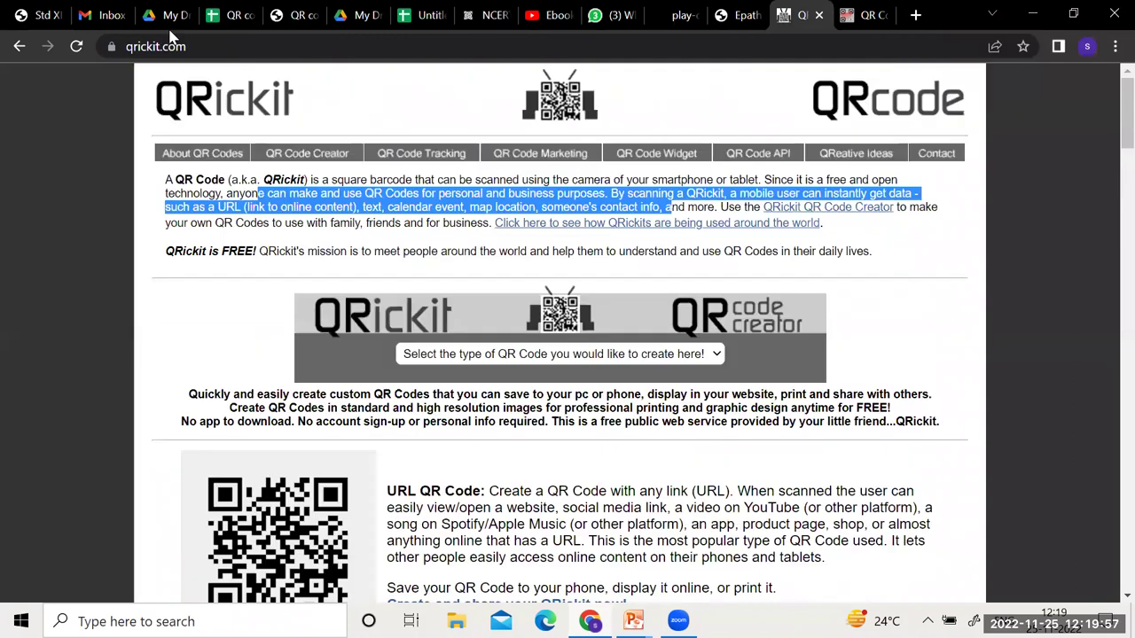
click(217, 19)
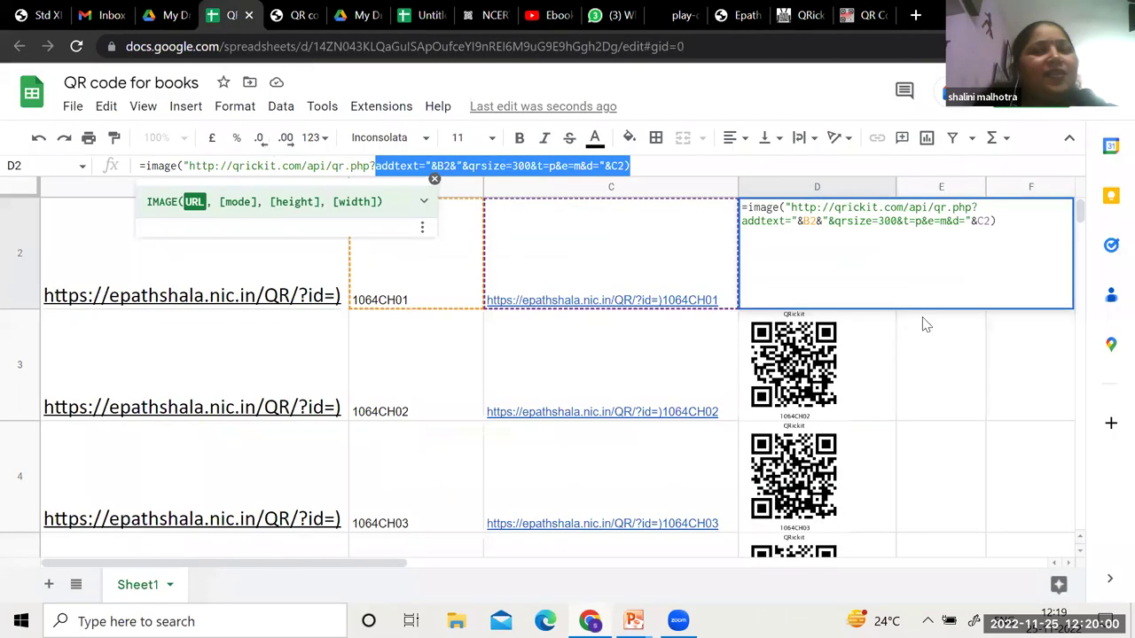
Commit D2's formula so its QR code renders, then view PowerPoint slide 11
click(956, 377)
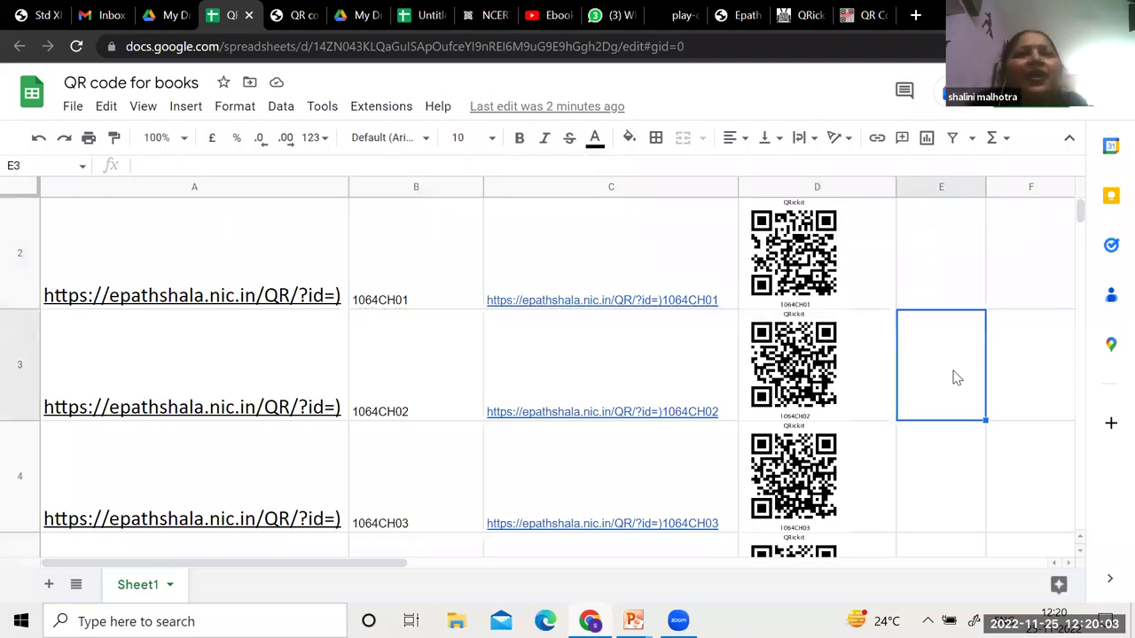
key(alt+Tab)
key(alt+Tab)
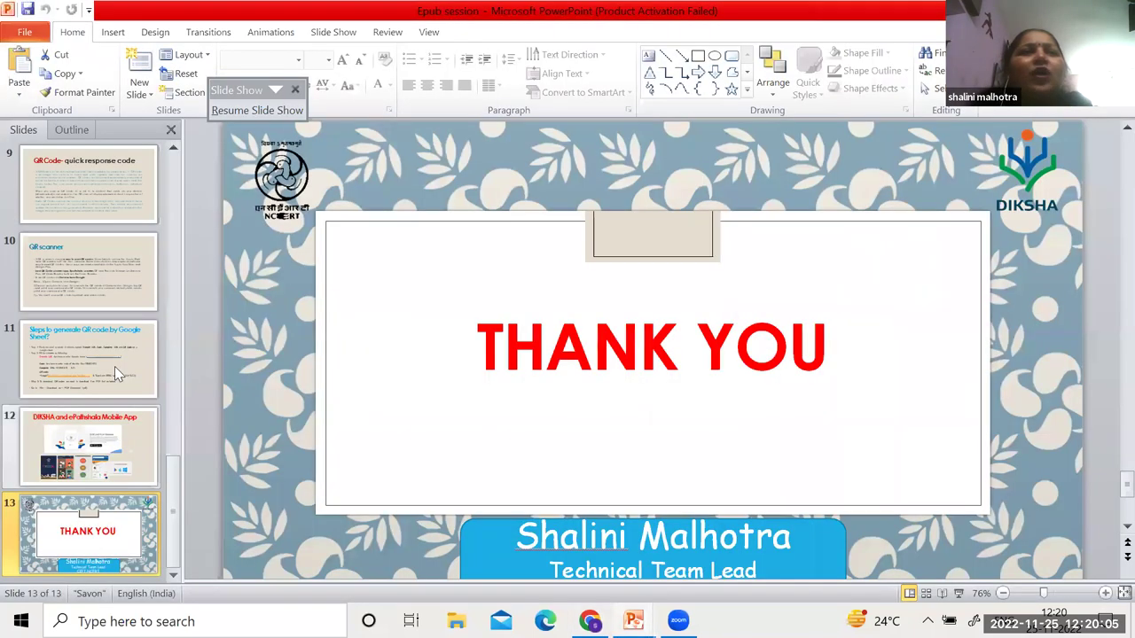
click(114, 366)
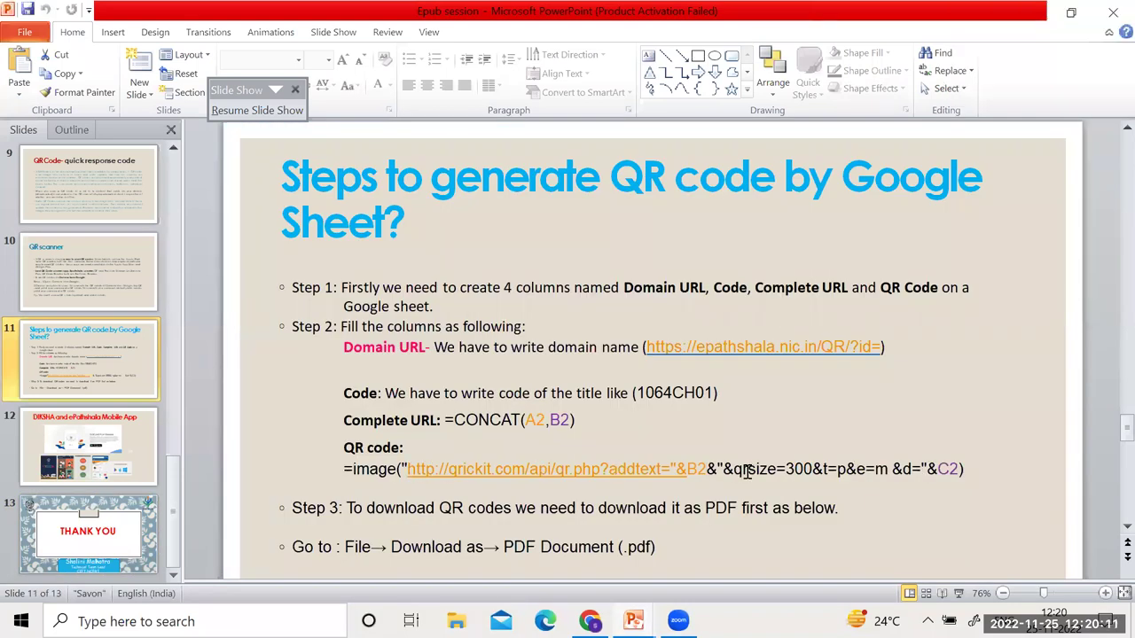
Highlight qrsize=300, then the full image formula on the slide, and return to Sheets
drag(734, 469, 804, 469)
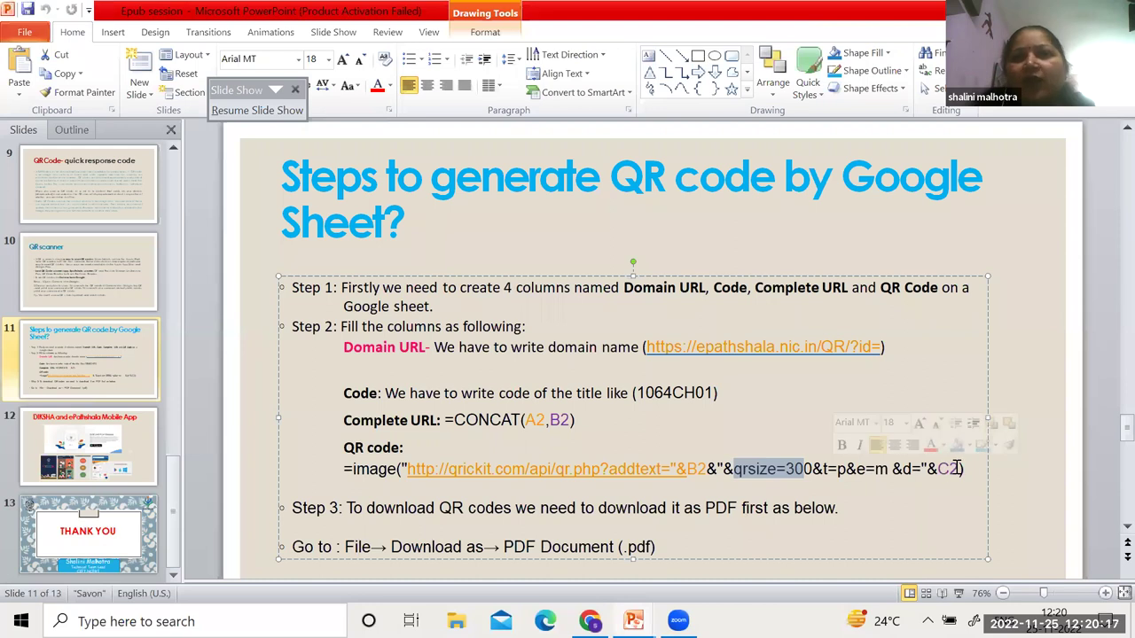
click(516, 470)
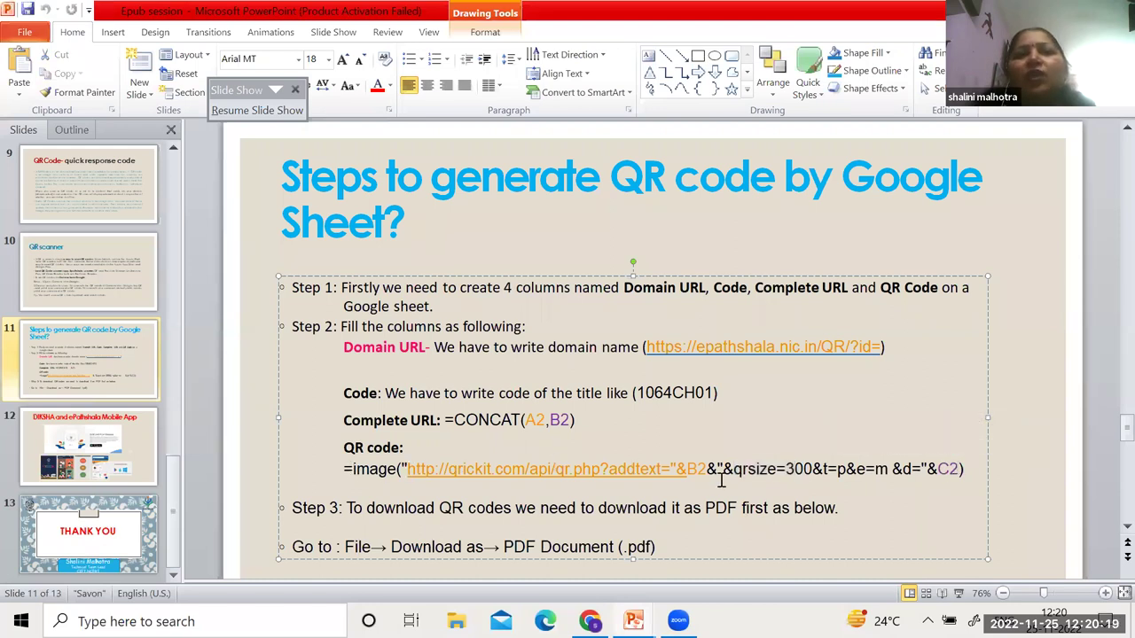
click(959, 470)
key(shift+Home)
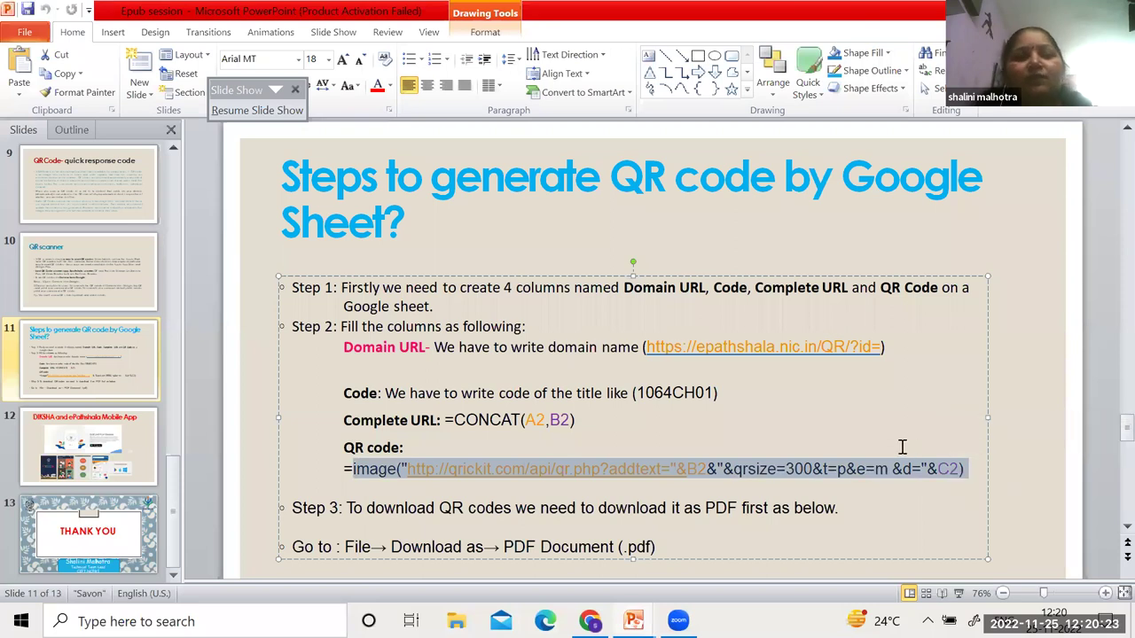
key(alt+Tab)
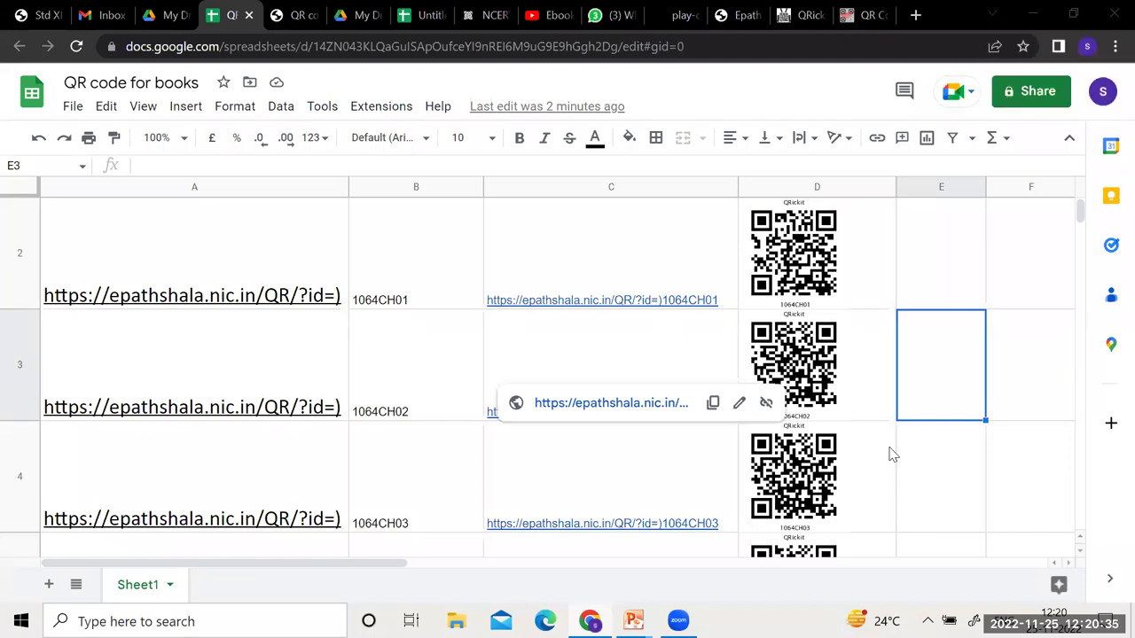
click(939, 496)
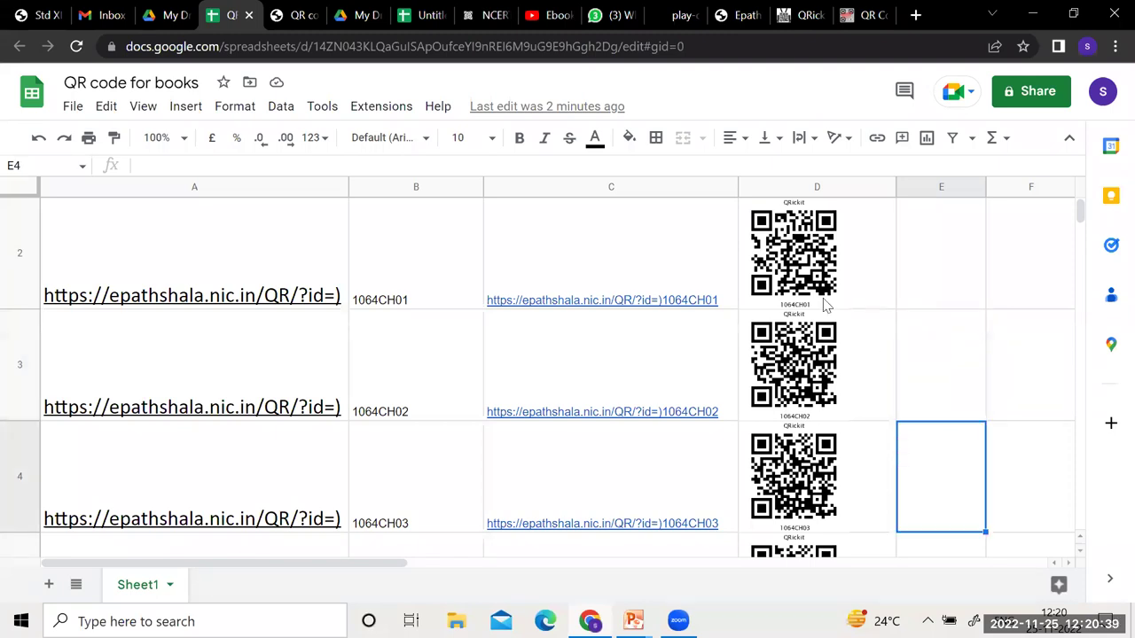
click(74, 107)
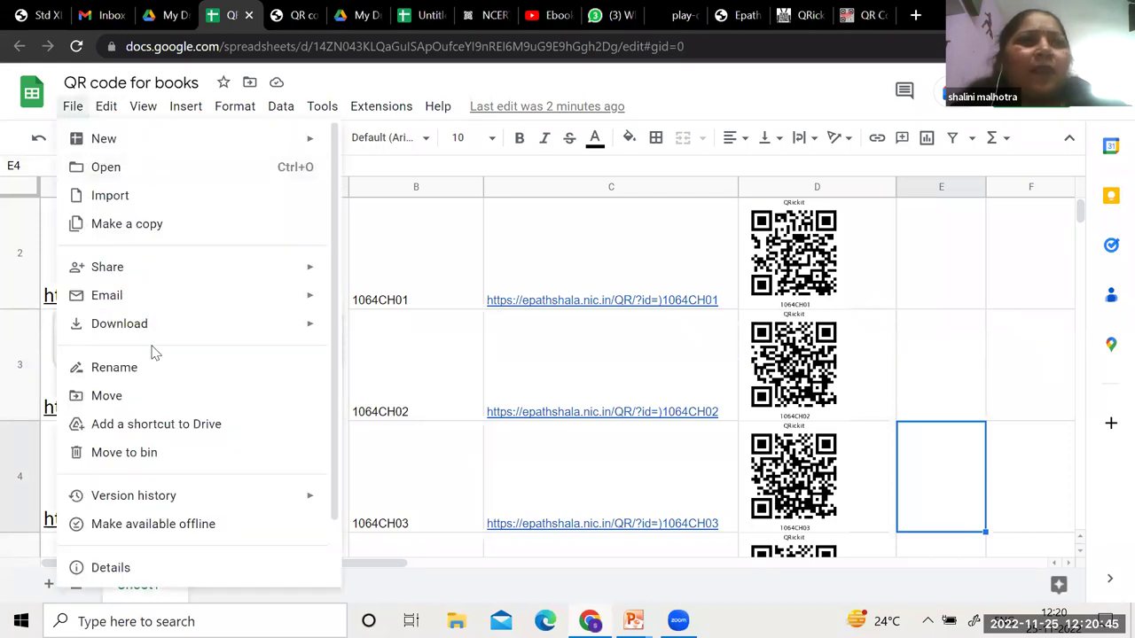
mouse_move(171, 330)
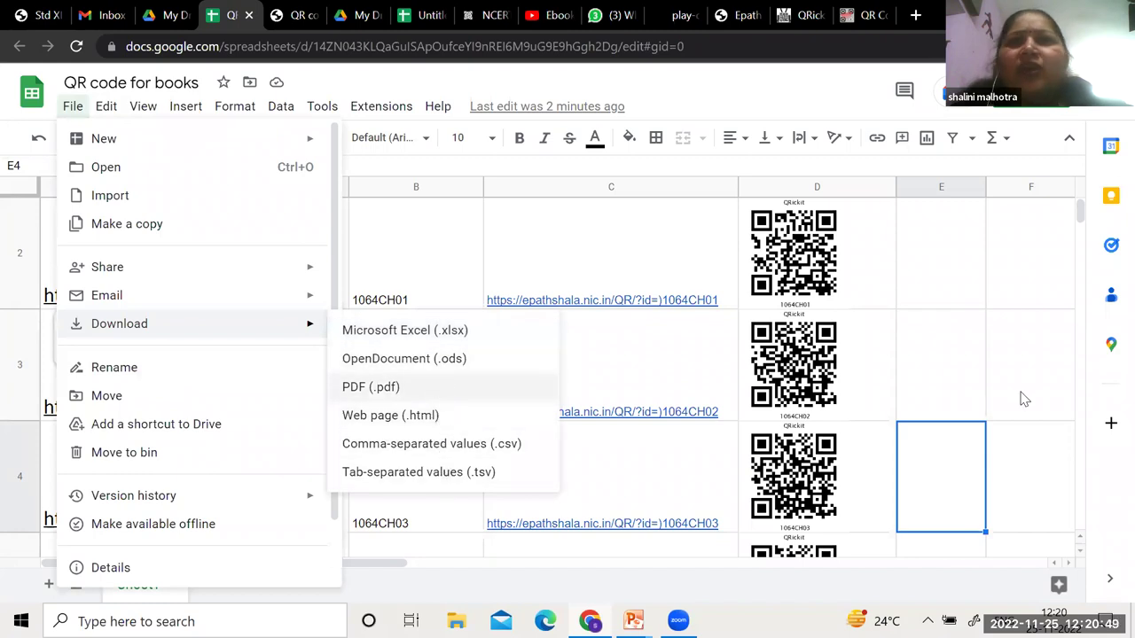
click(952, 368)
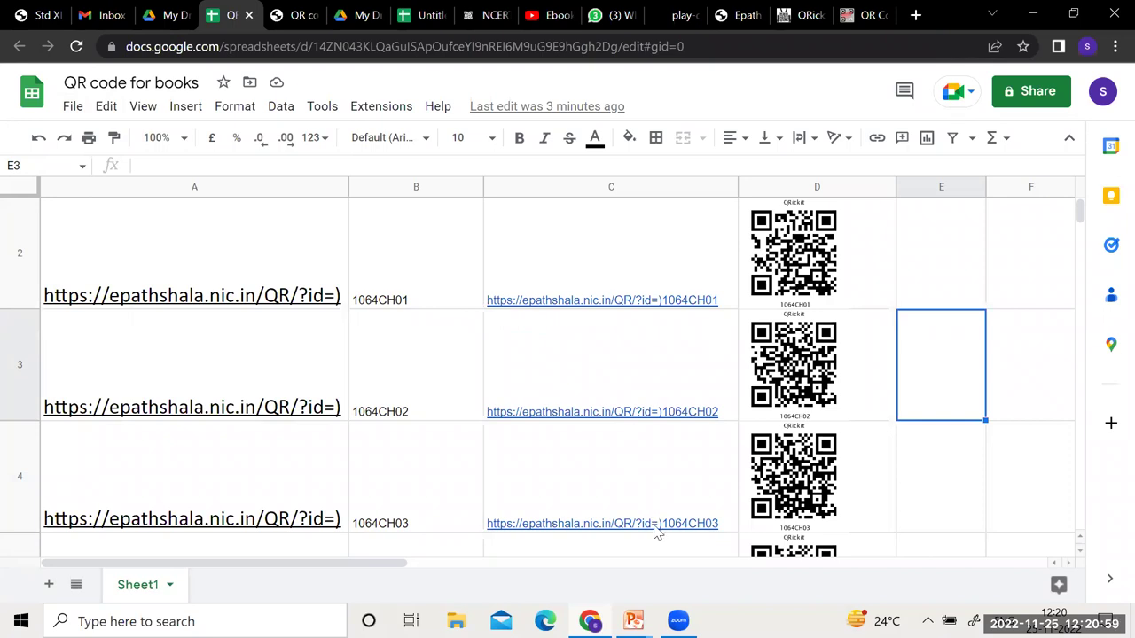
mouse_move(658, 482)
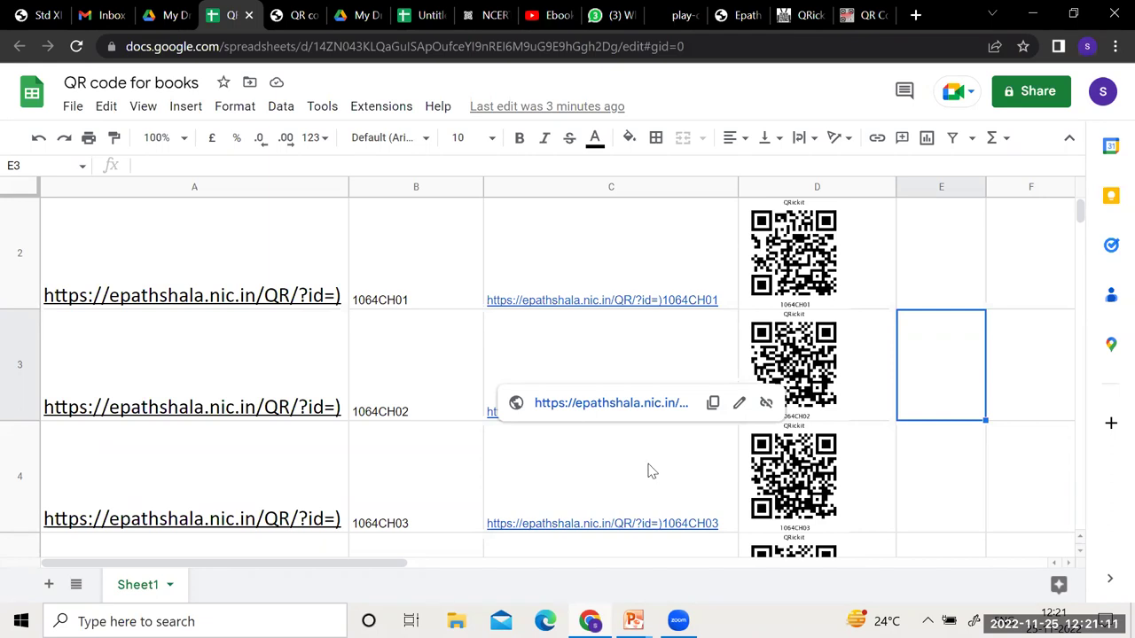
scroll(943, 329, up, 1)
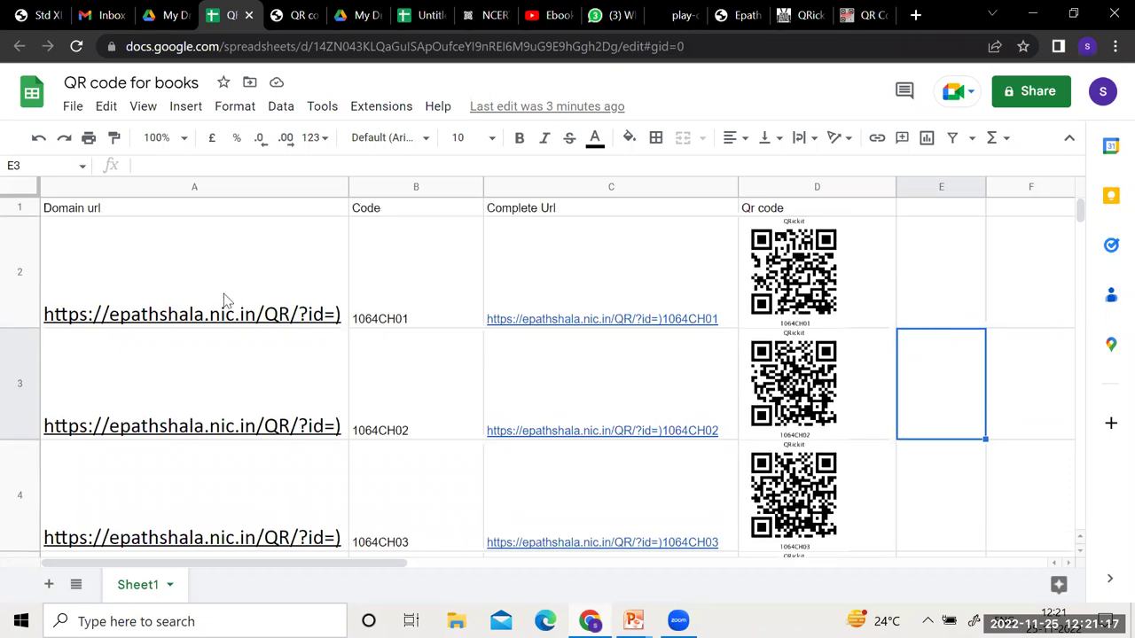
mouse_move(329, 303)
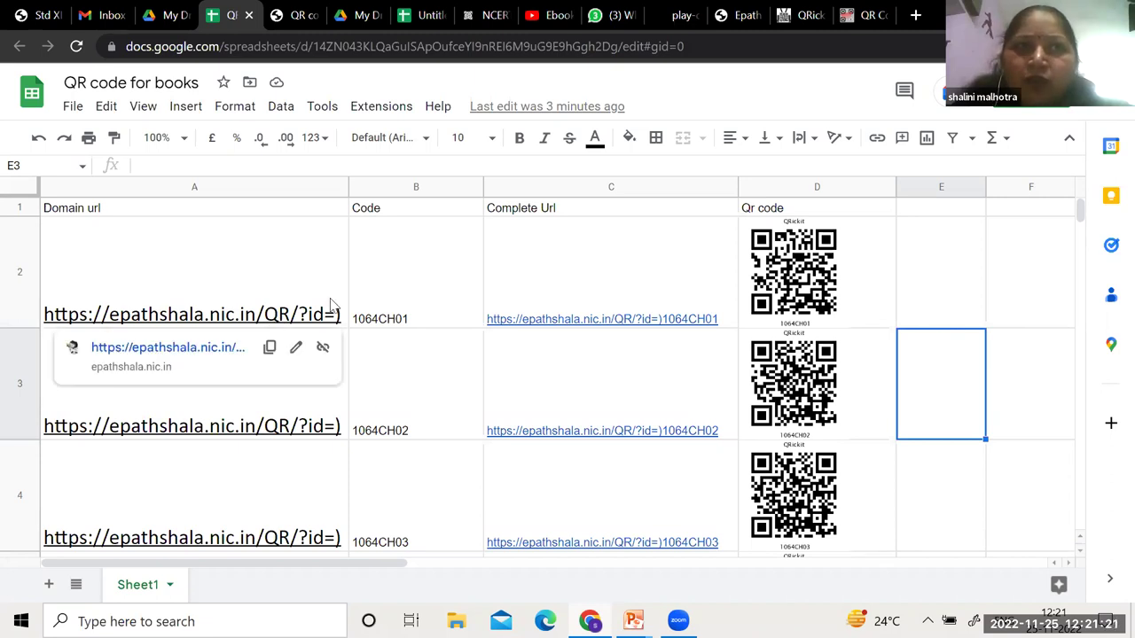
click(330, 304)
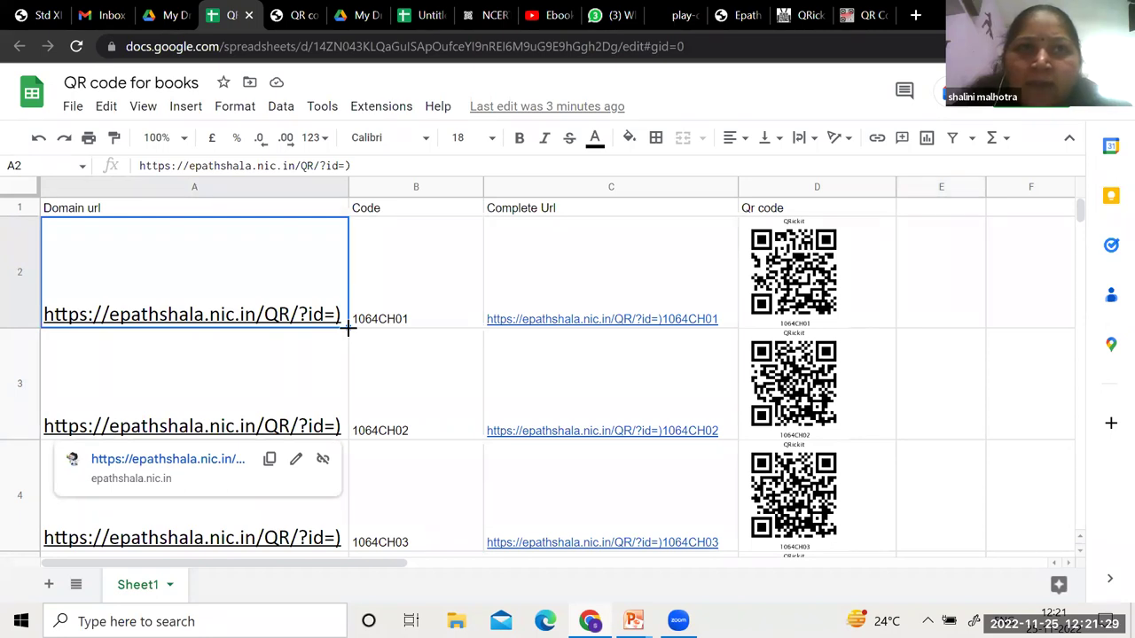
Fill the domain URL from A2 down through A14
drag(348, 328, 395, 488)
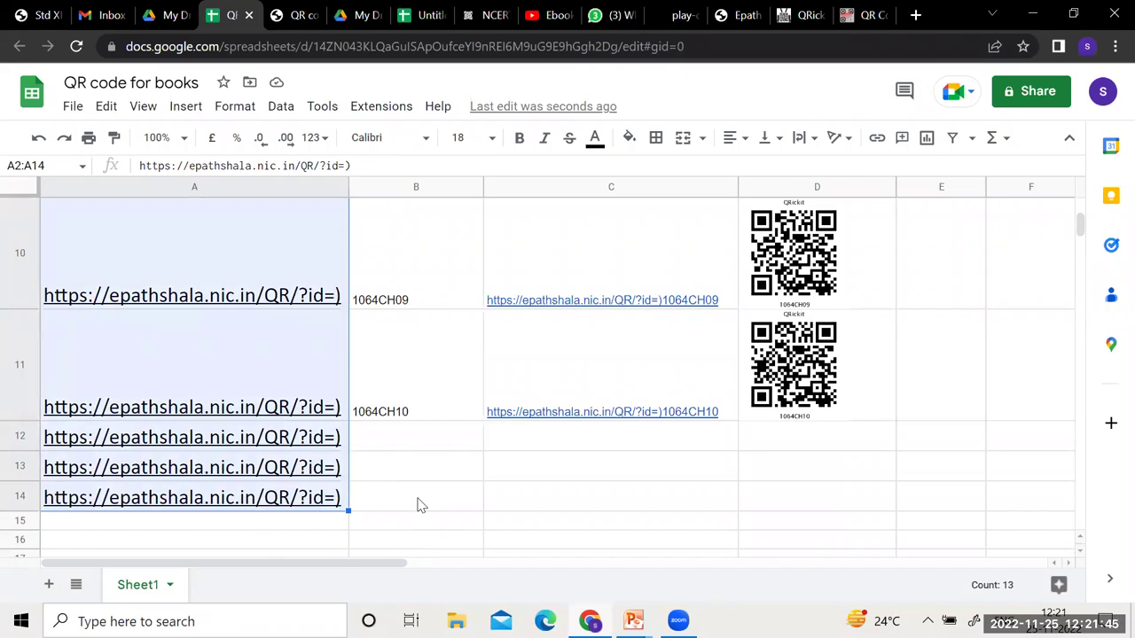
scroll(421, 505, up, 10)
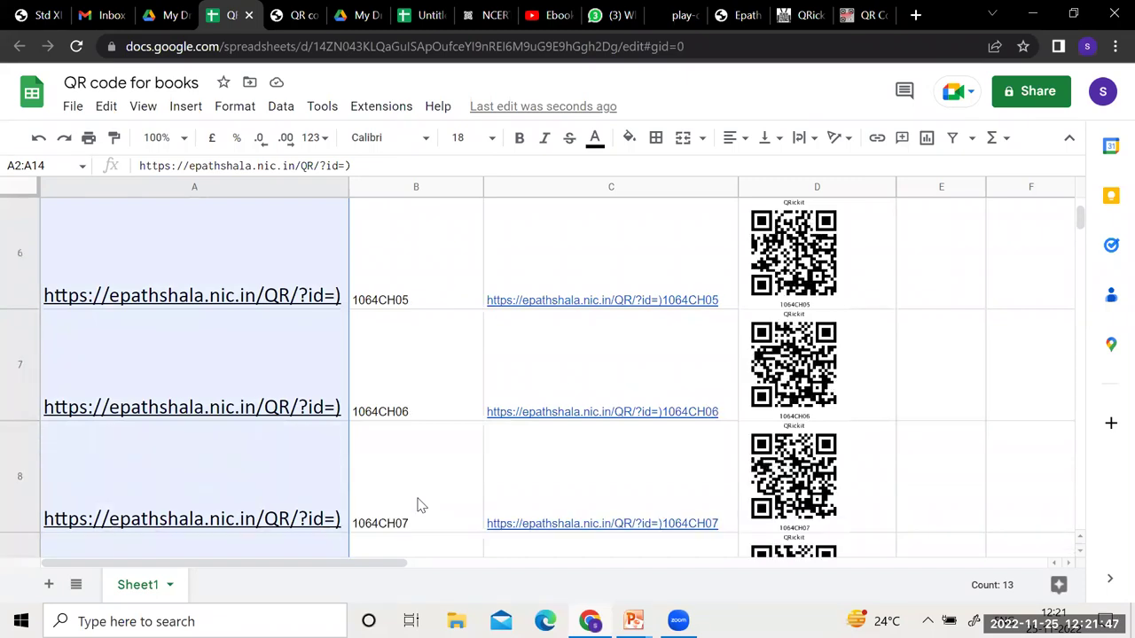
scroll(421, 505, up, 1)
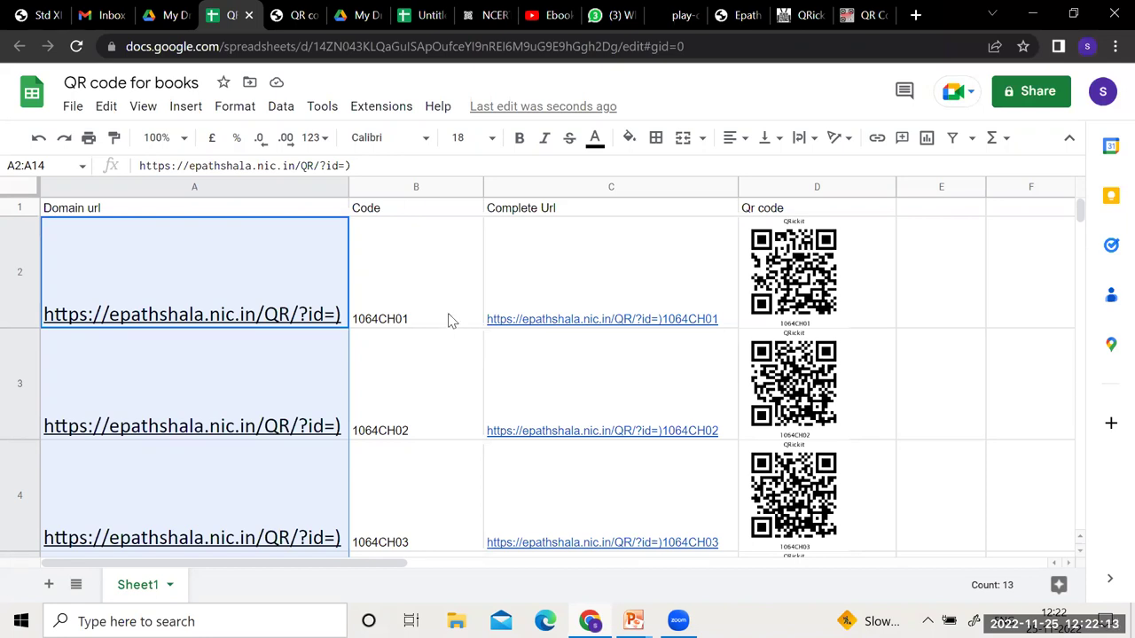
click(446, 285)
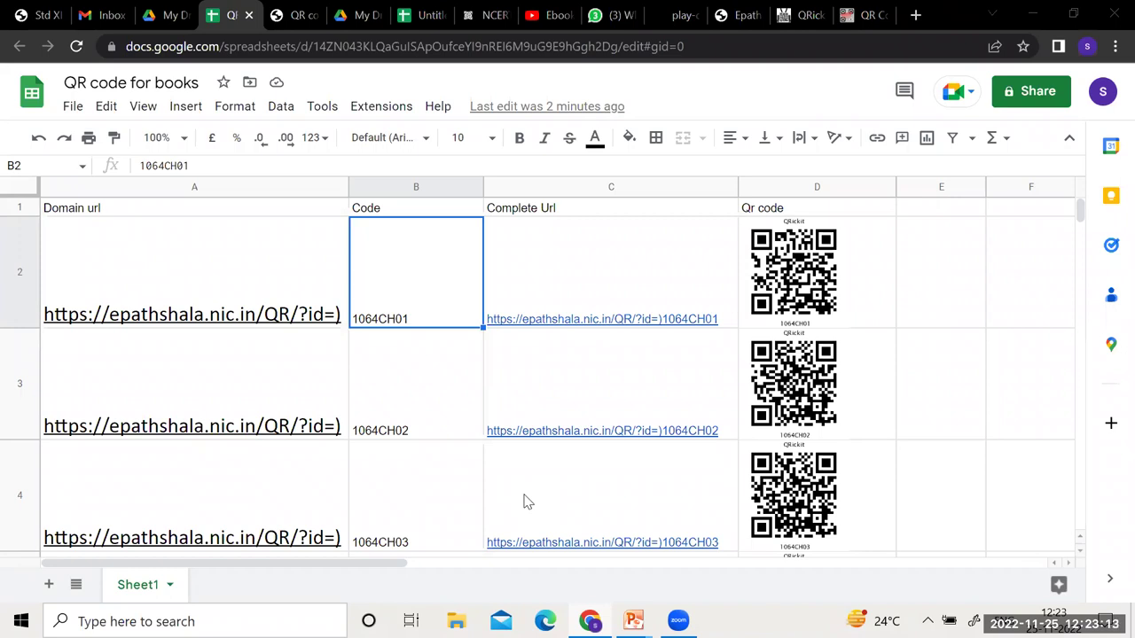
mouse_move(523, 501)
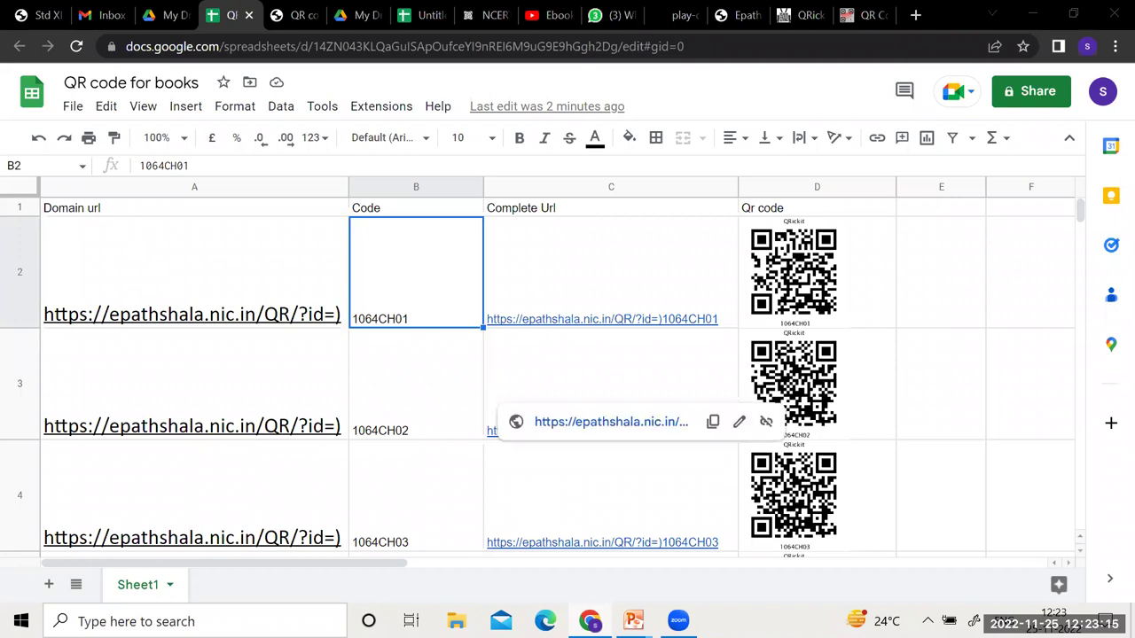